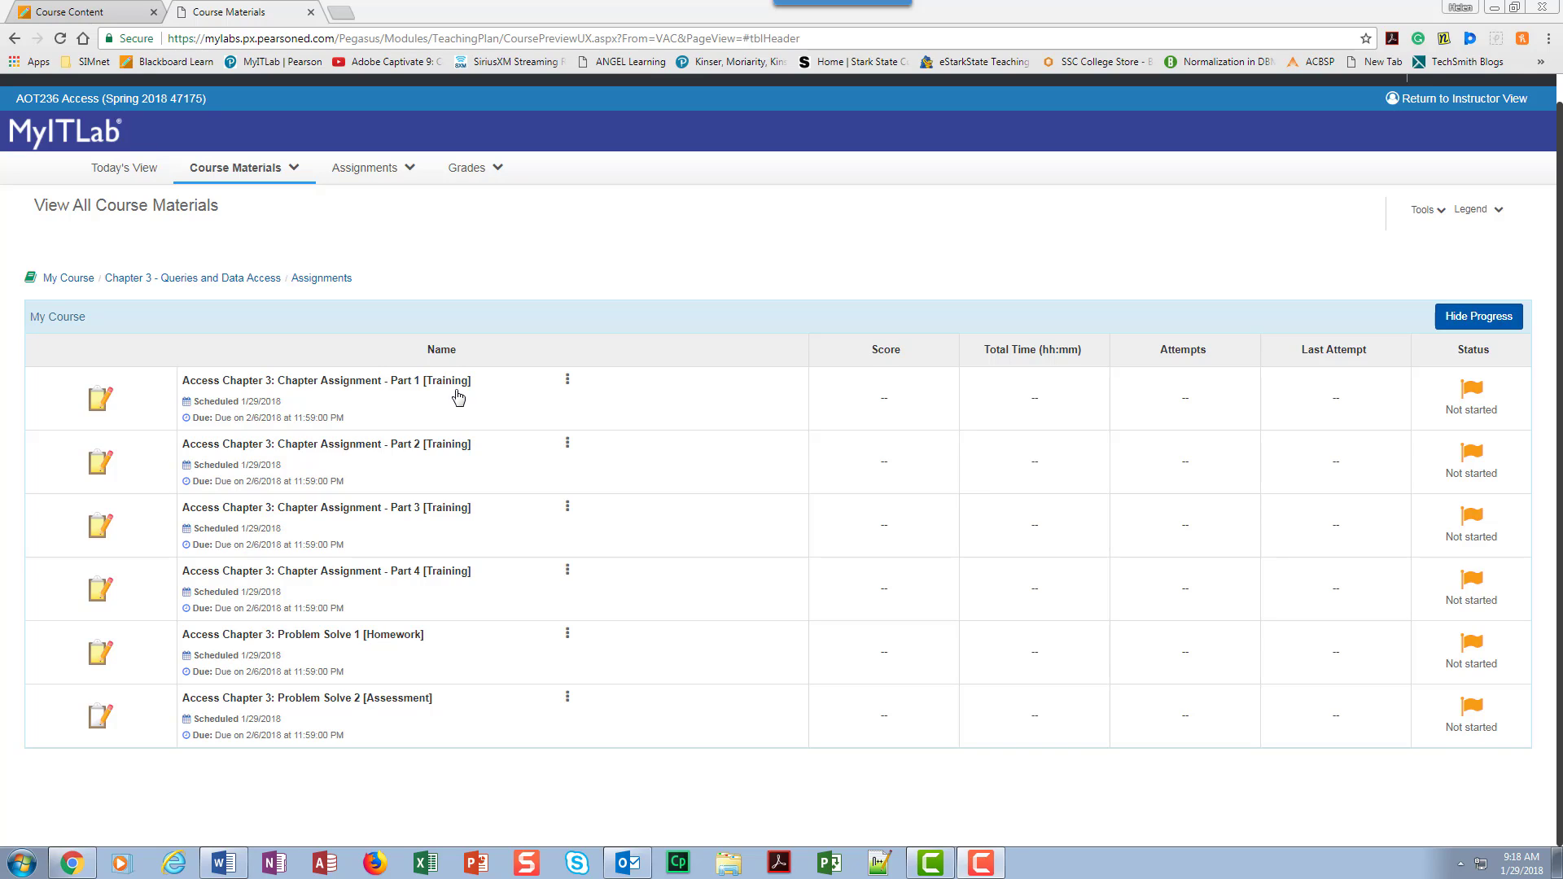
Step: Open the Access Chapter 3 Chapter Assignment - Part 1 [Training] and download all of its starting materials
left_click(328, 383)
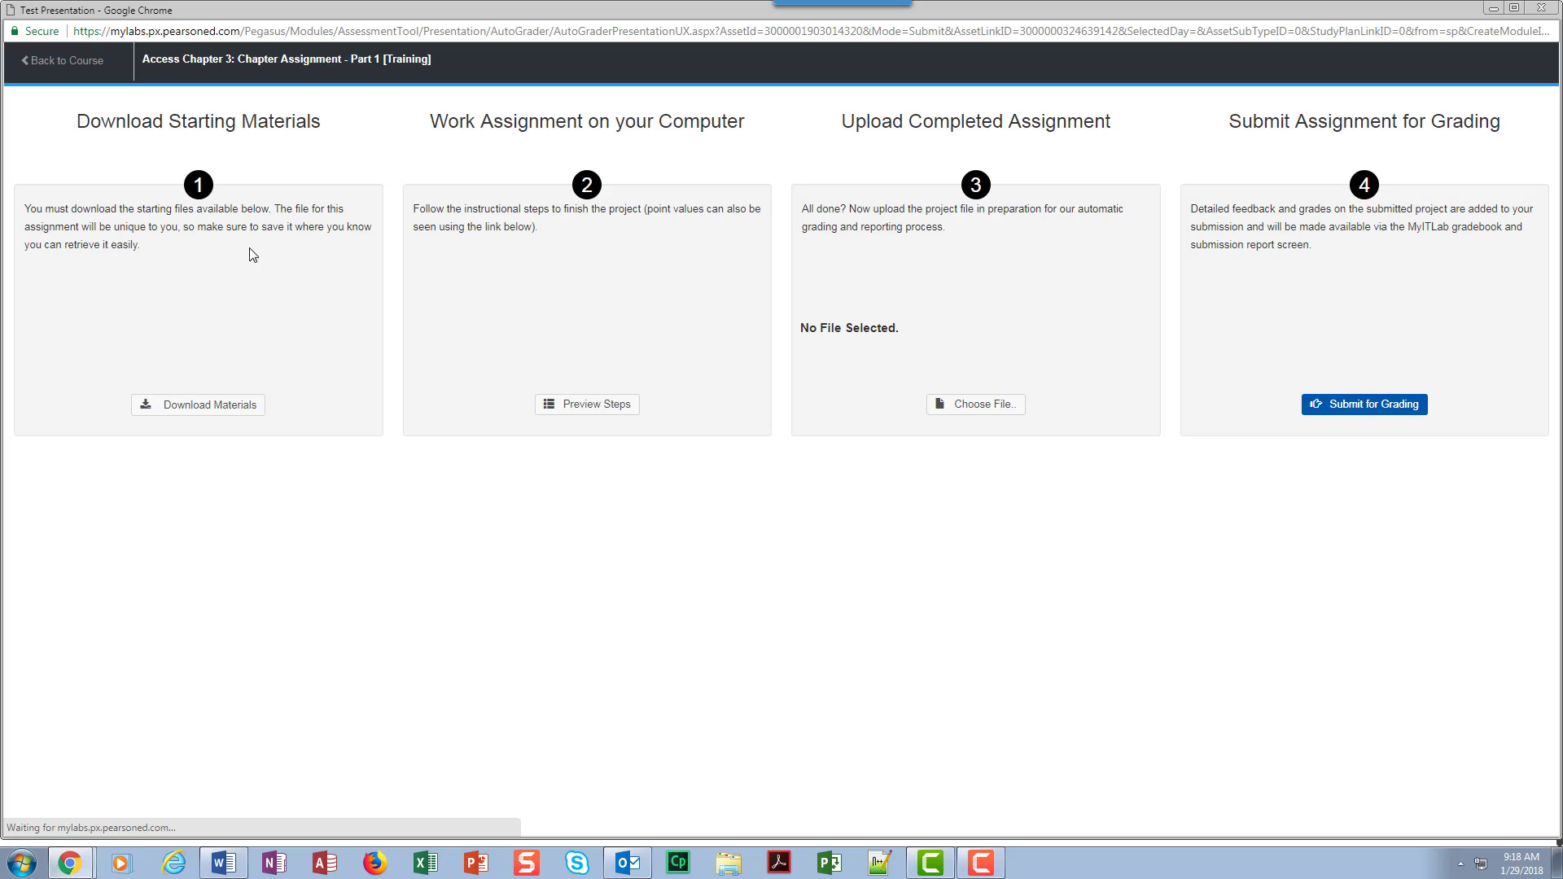
left_click(244, 406)
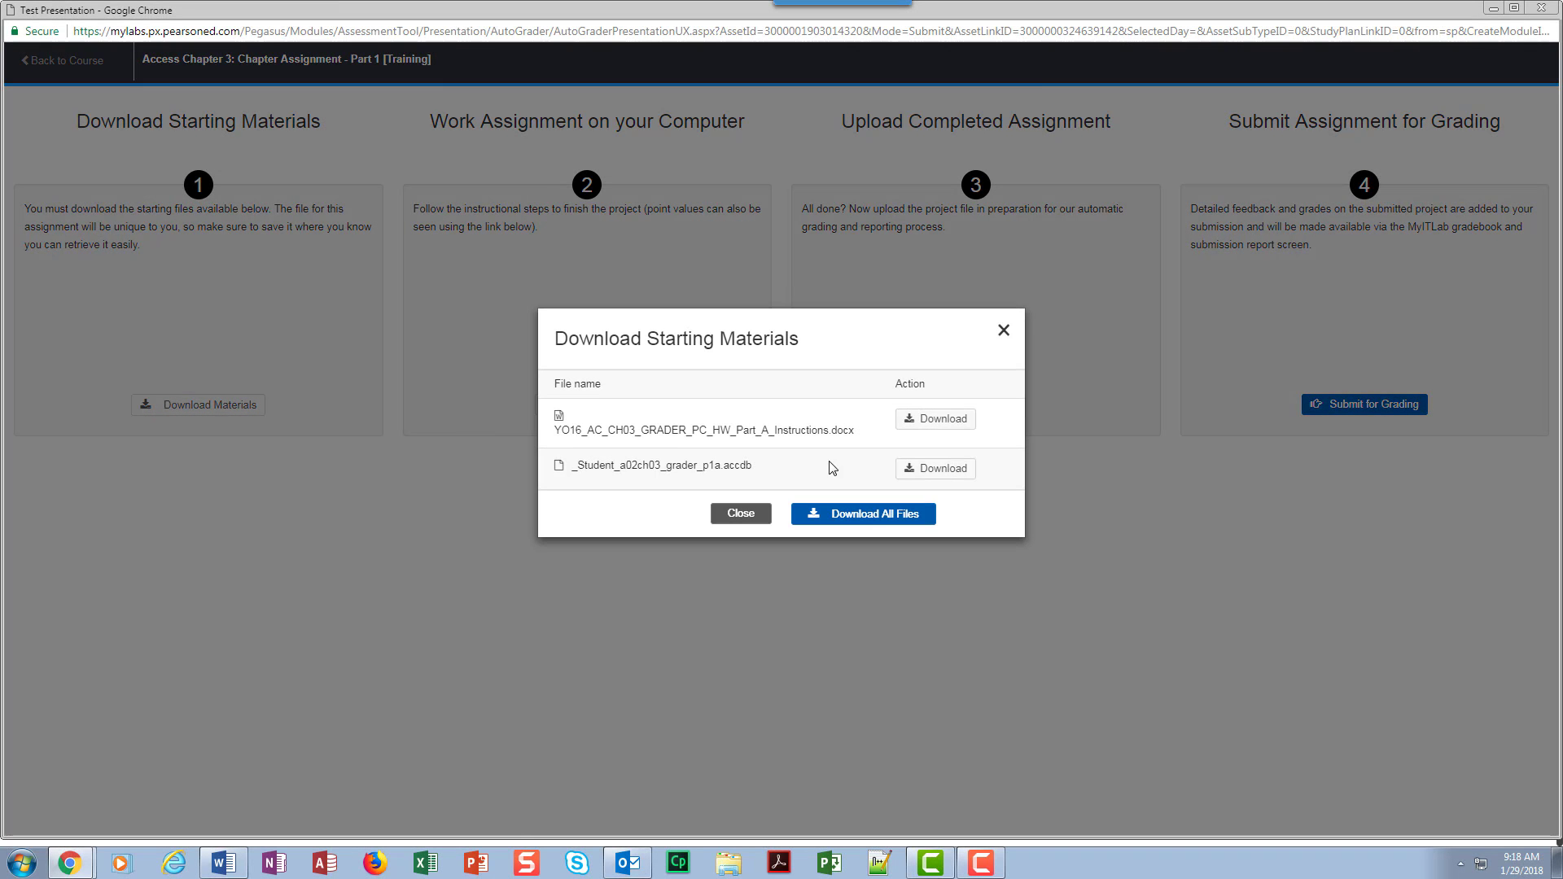
left_click(868, 514)
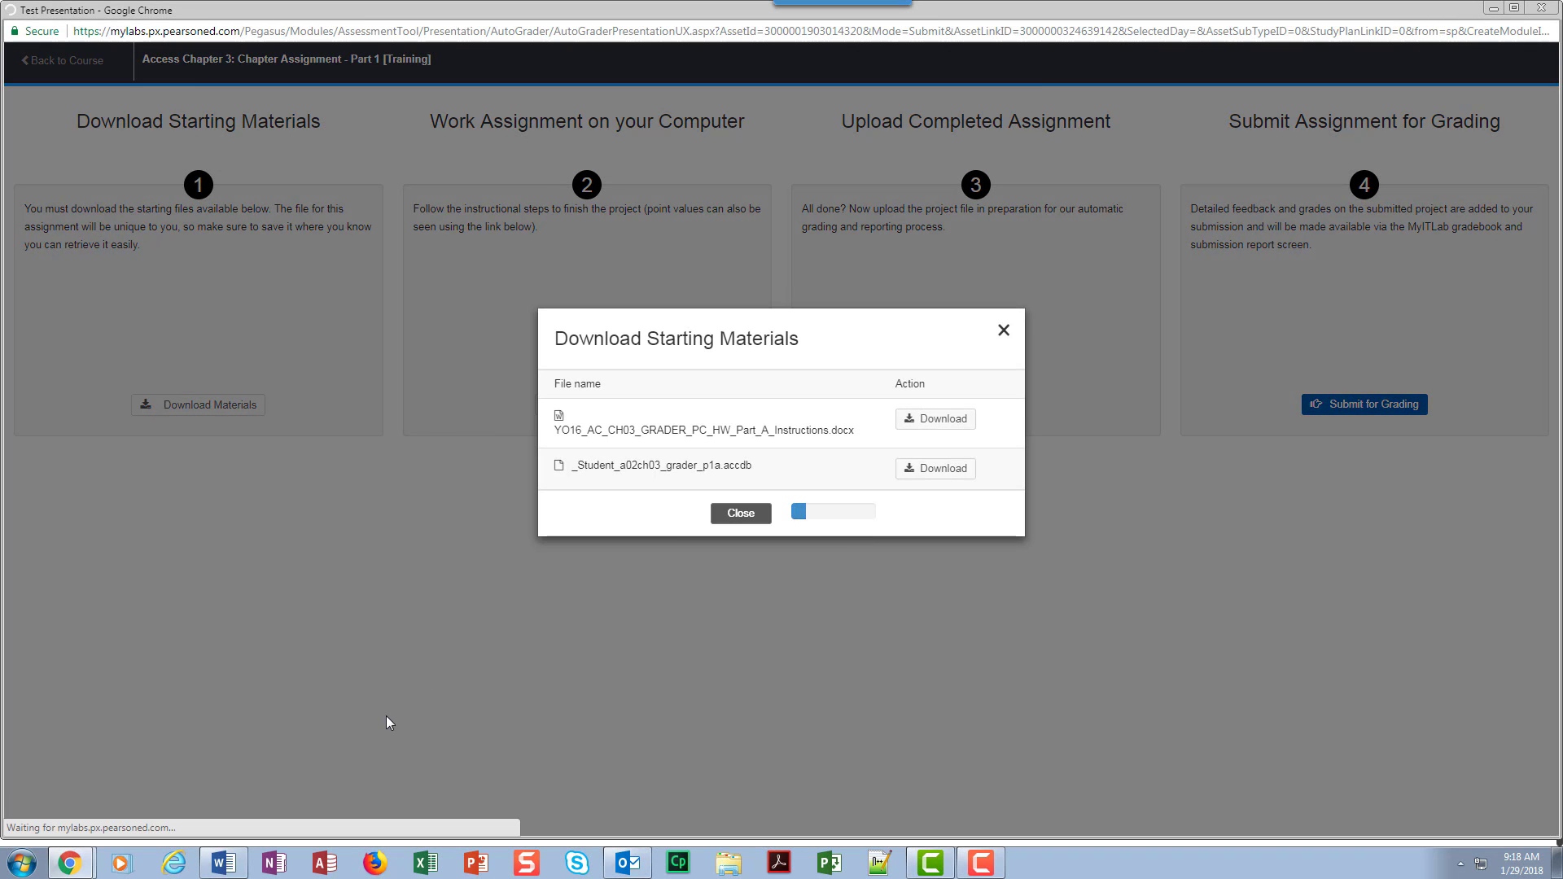
left_click(738, 495)
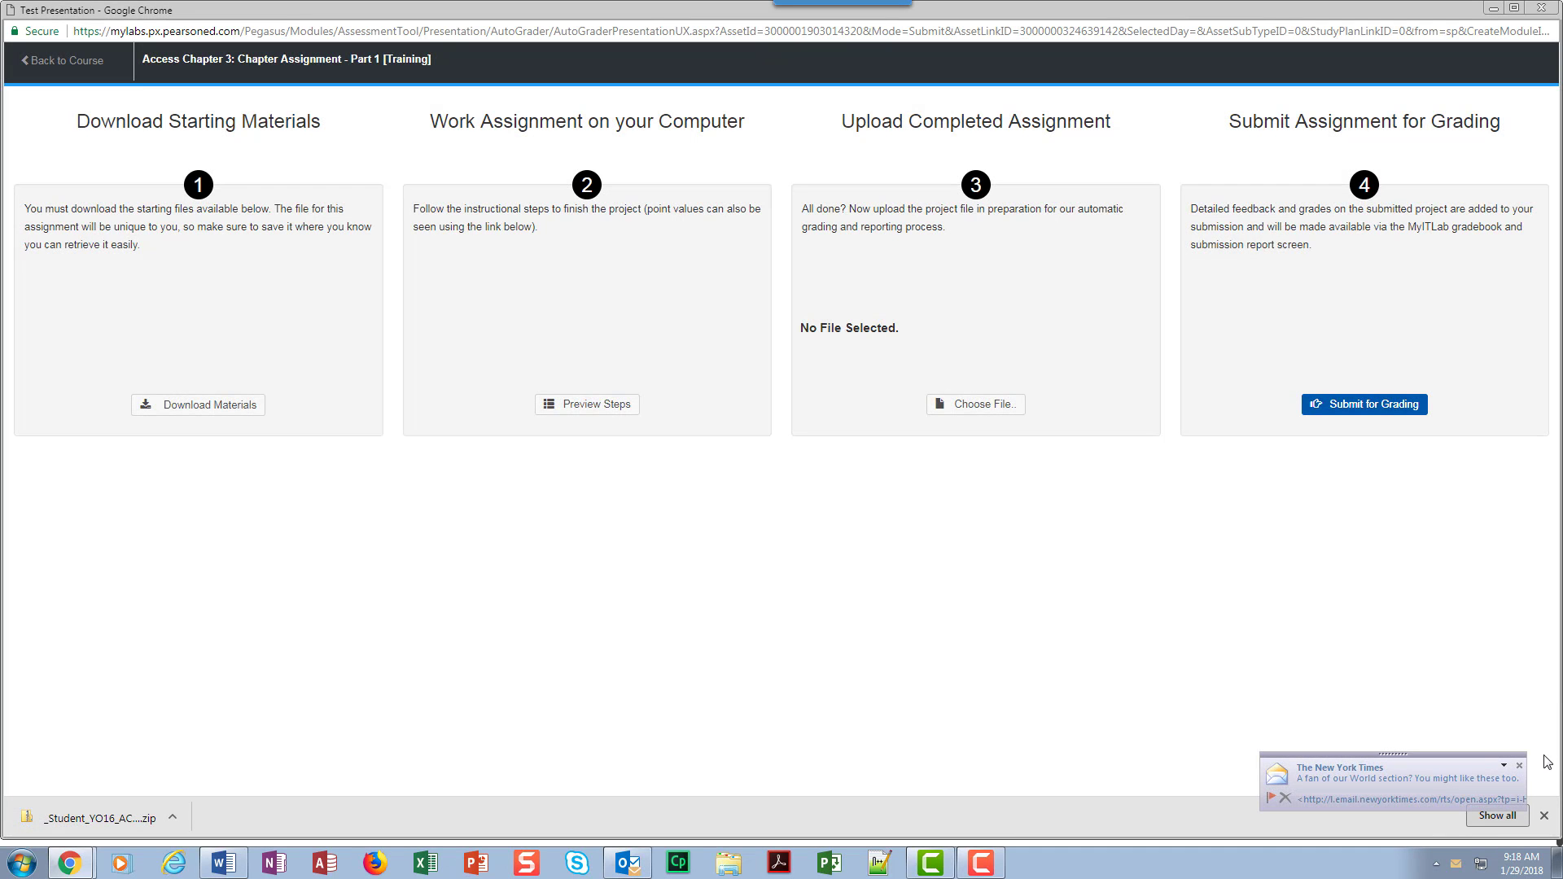
Step: Open the downloaded starting-materials archive and begin extracting all its files, browsing for a destination folder
left_click(98, 818)
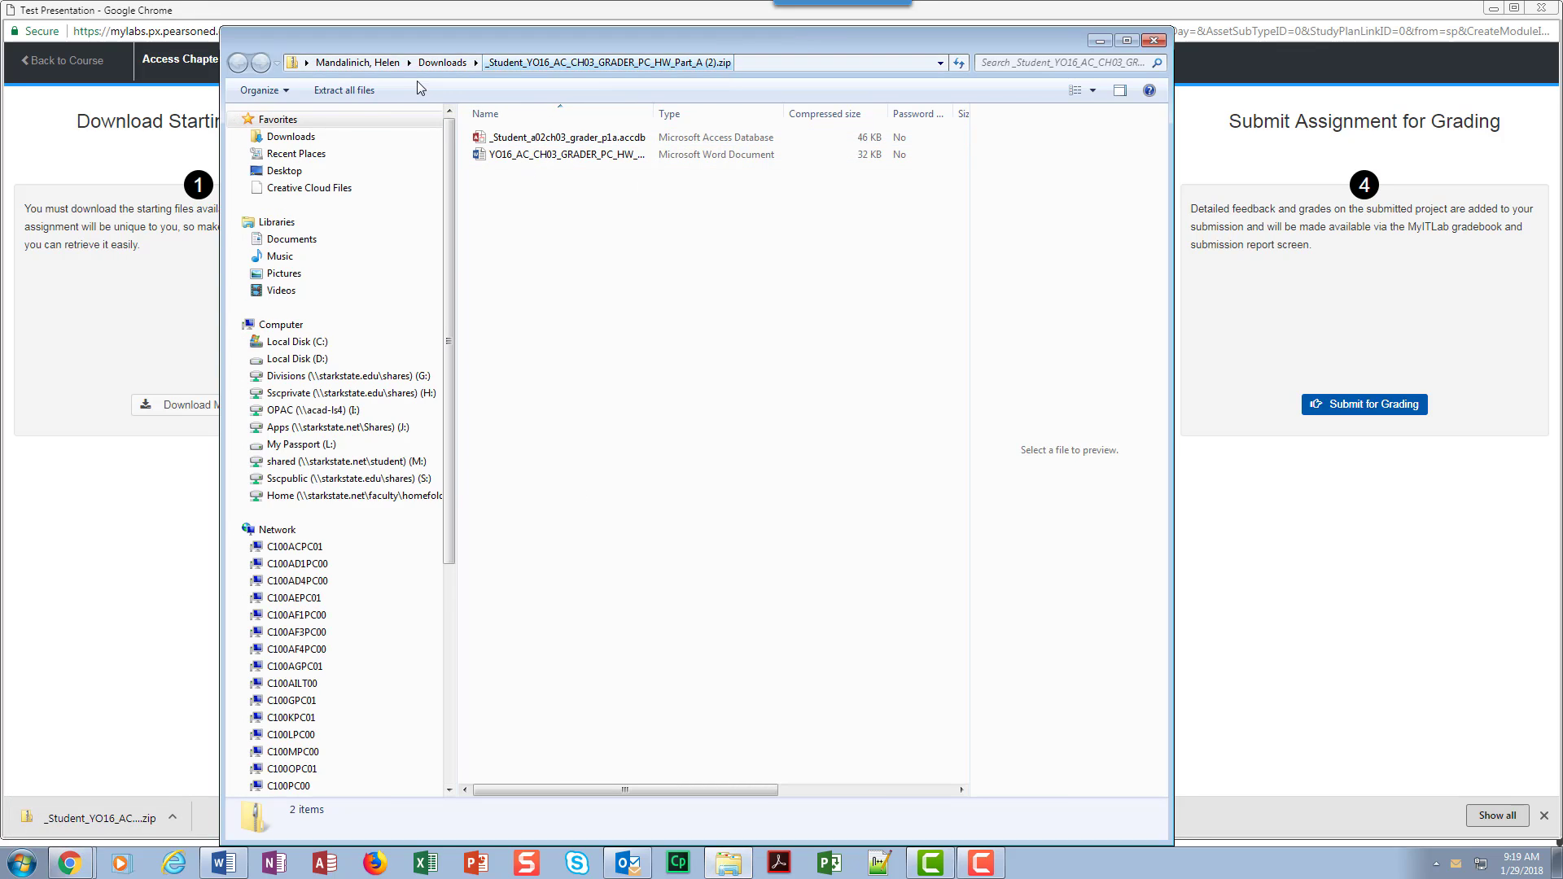
left_click(344, 90)
left_click(957, 363)
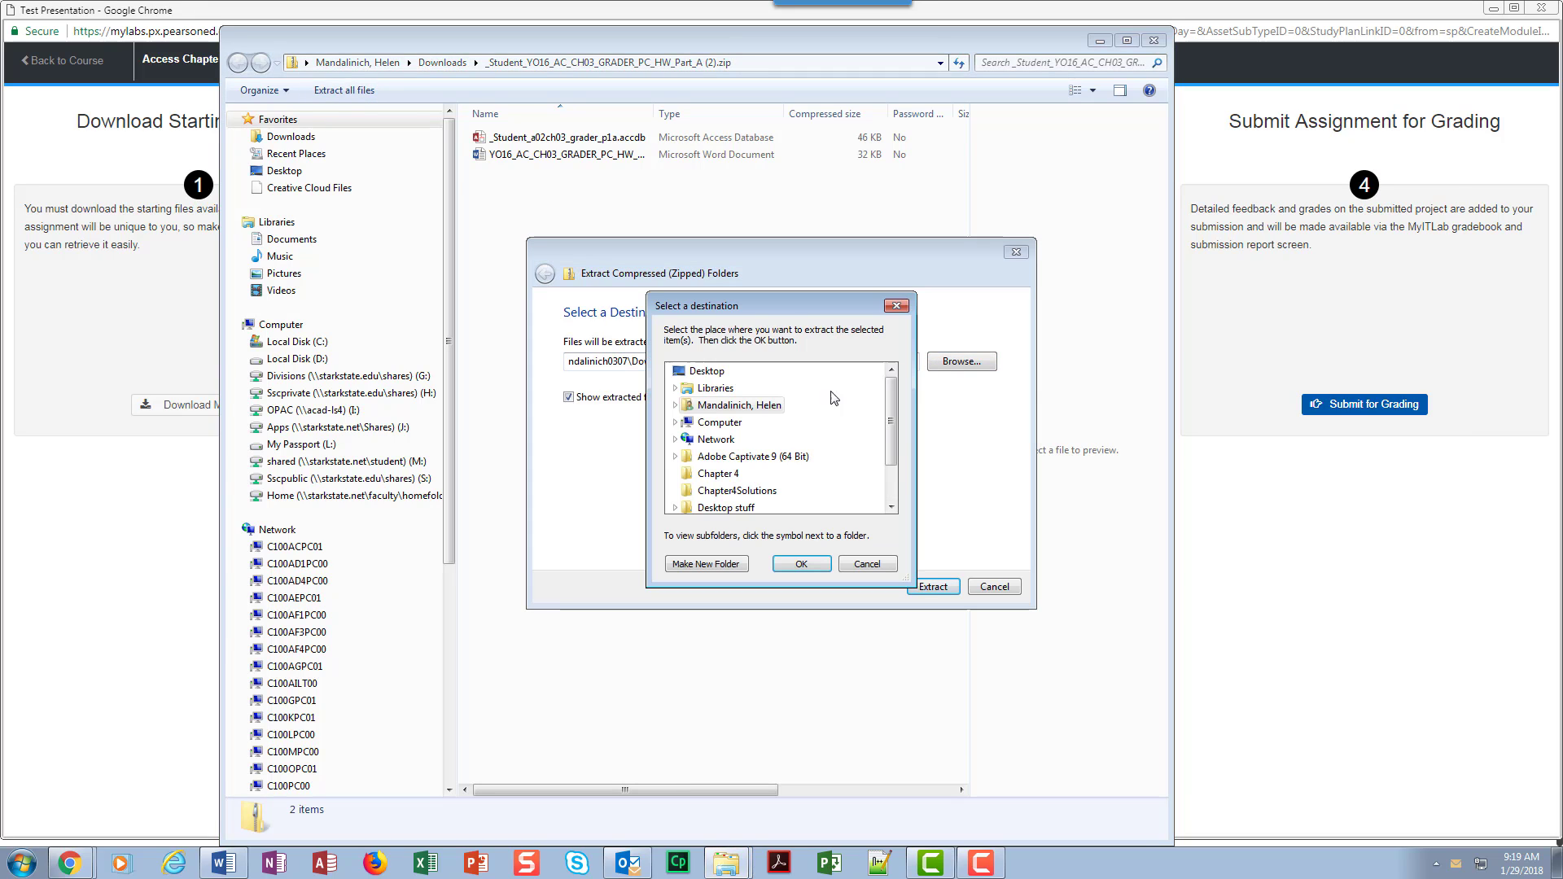
Step: Set the extraction destination to 1 SSC Work\2018 Spring\AOT236\Chapter 3 on the My Passport (L:) drive
double_click(702, 422)
scroll(706, 454, "down", 1)
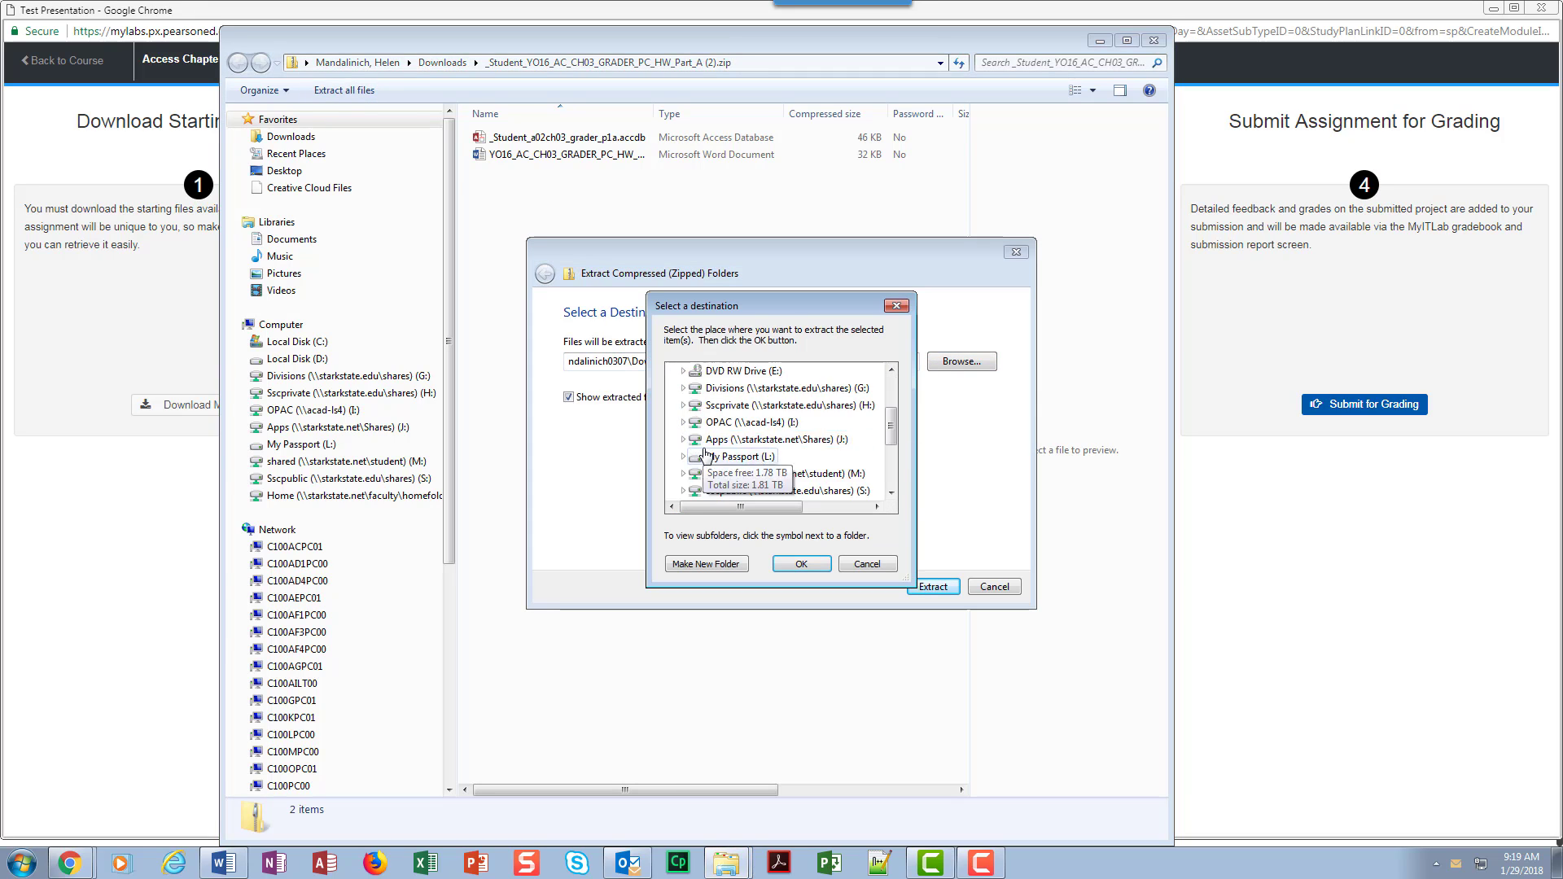
double_click(705, 454)
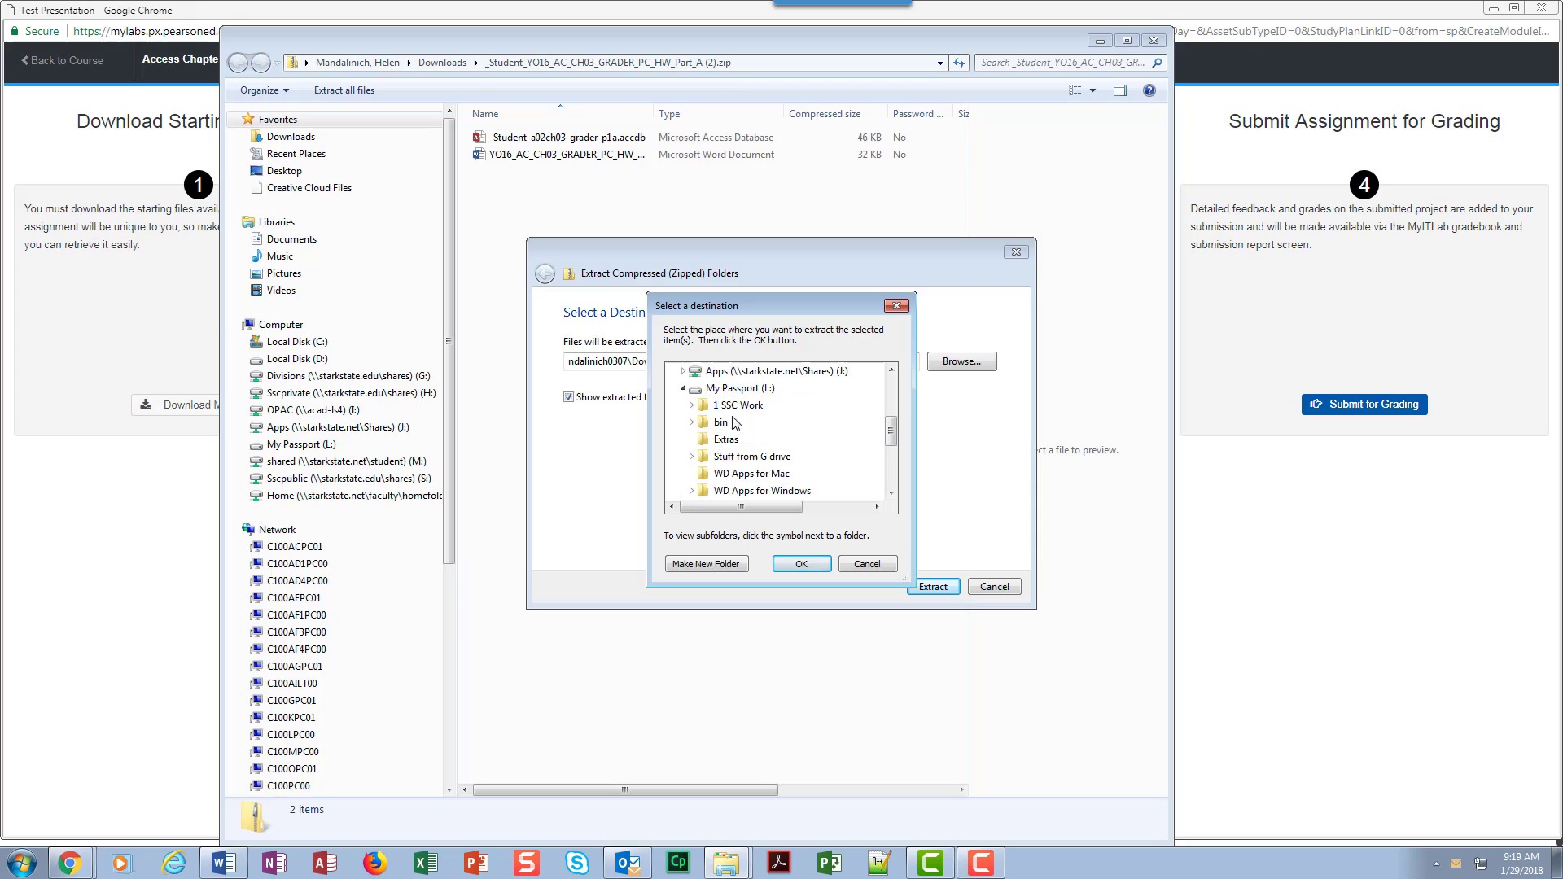
double_click(738, 405)
scroll(851, 455, "down", 2)
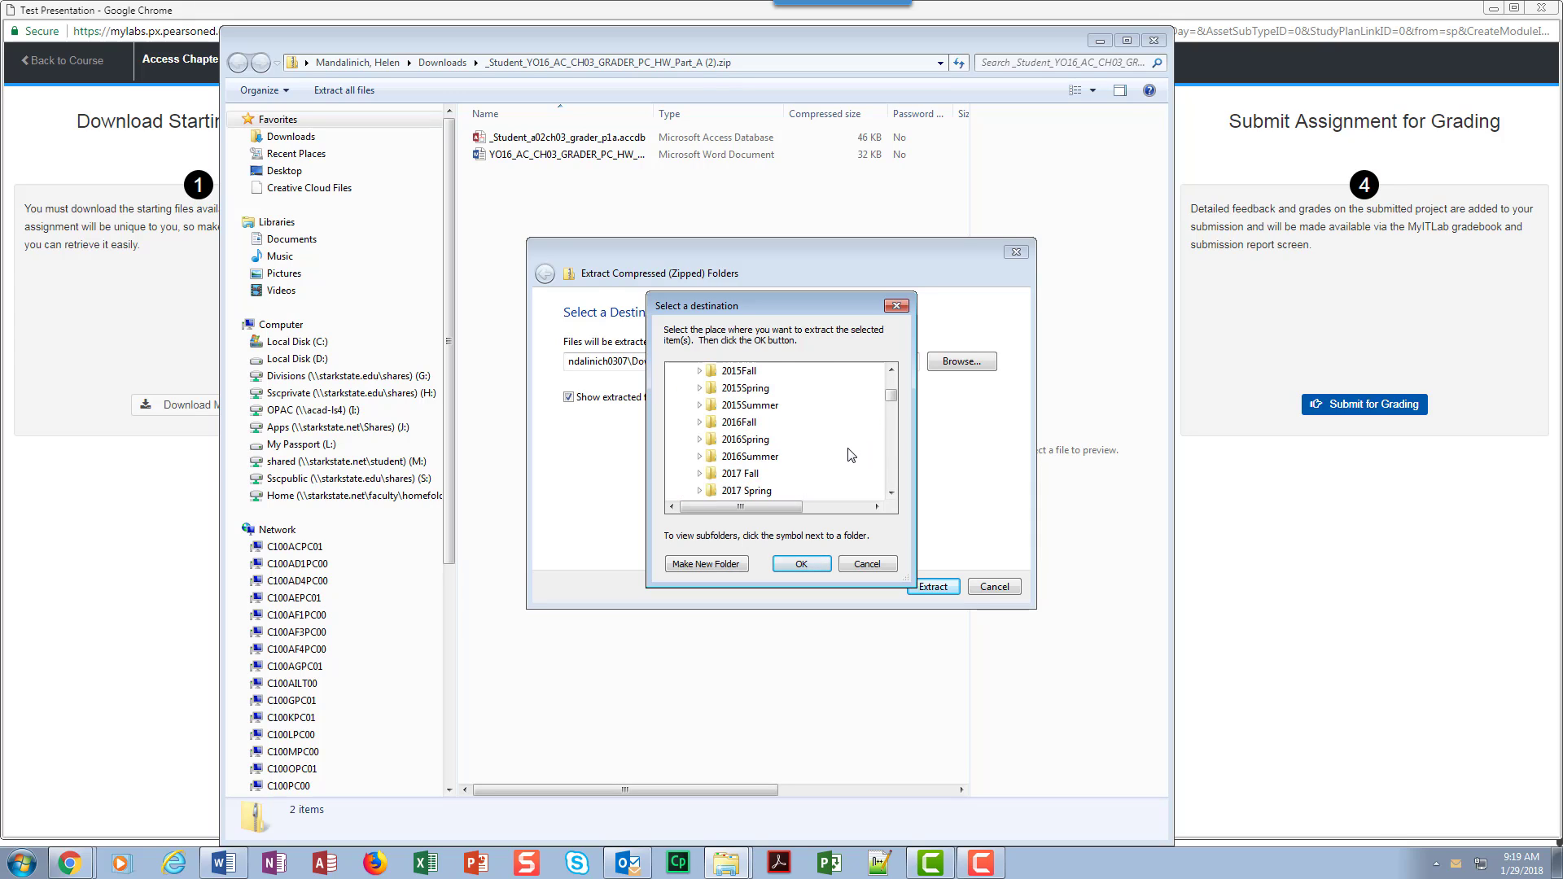
scroll(851, 455, "down", 1)
double_click(746, 490)
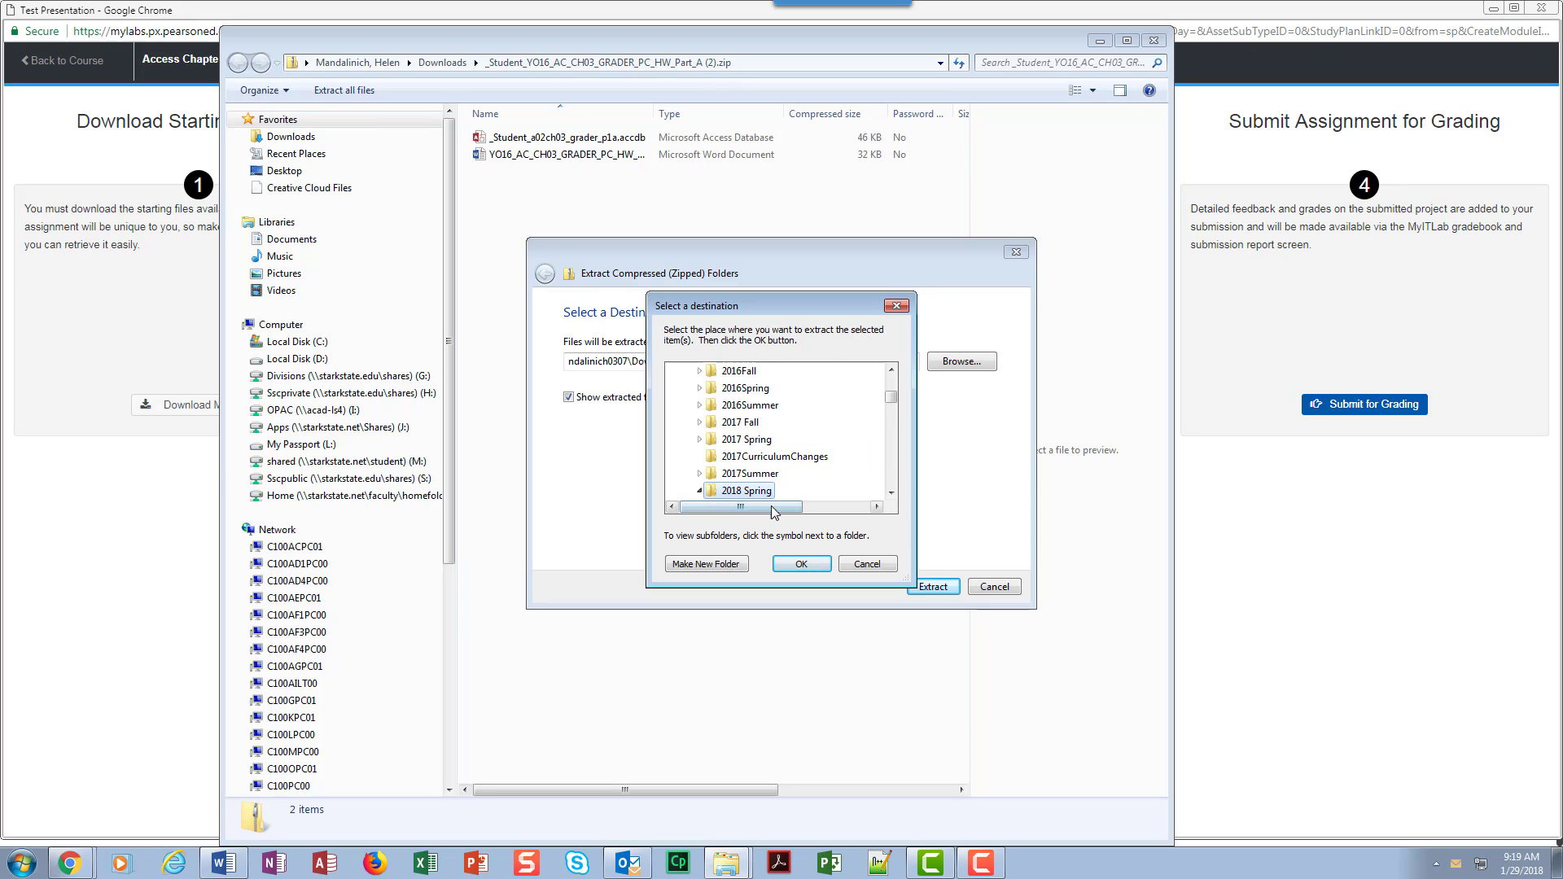
scroll(782, 464, "down", 2)
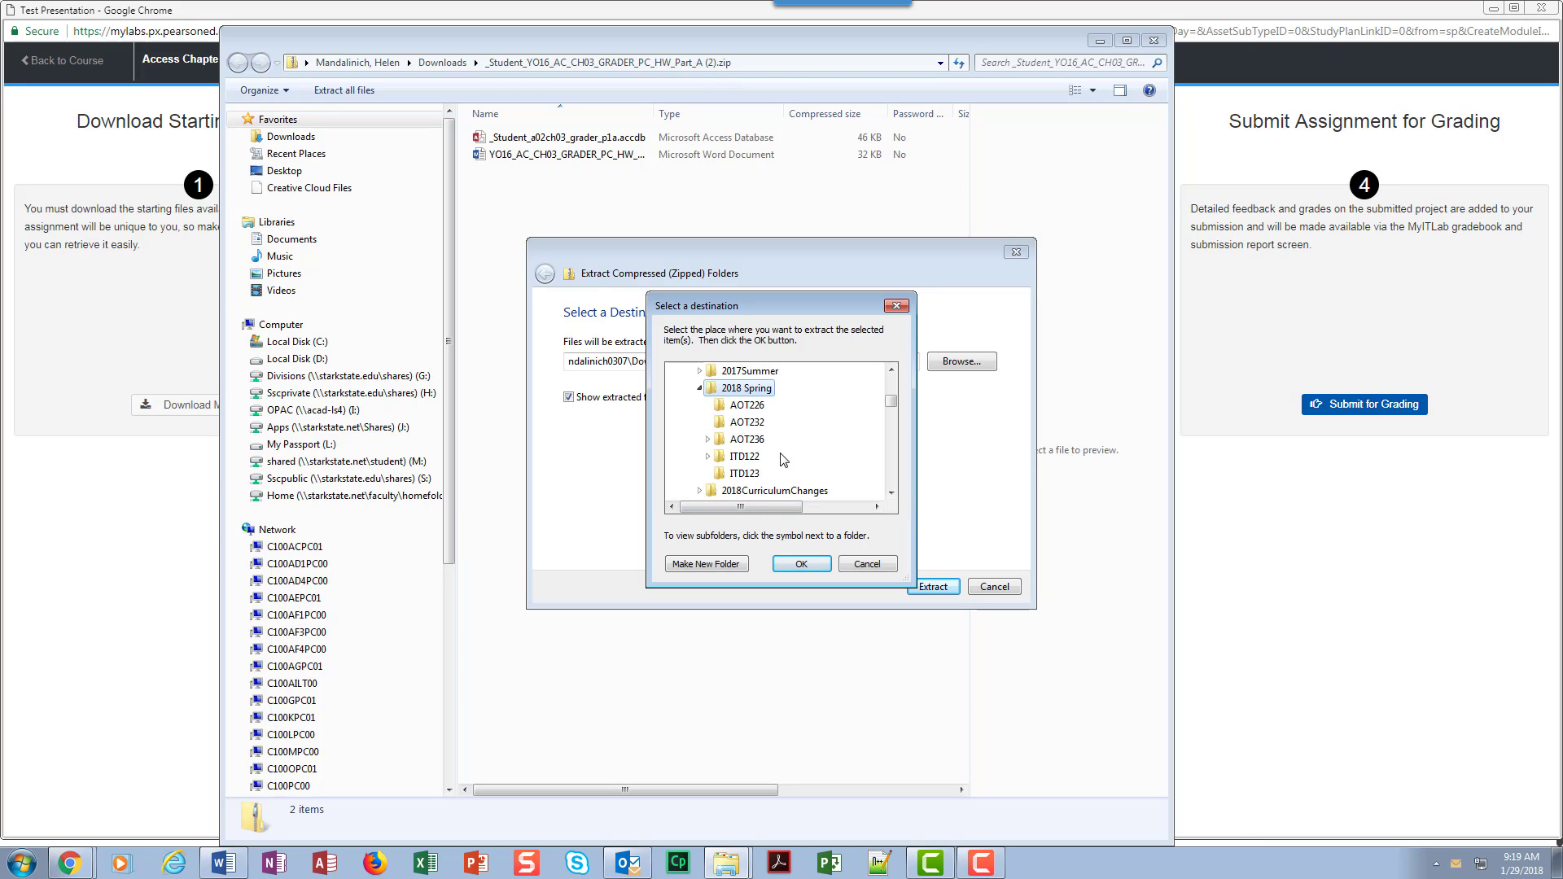
double_click(747, 439)
scroll(784, 468, "up", 1)
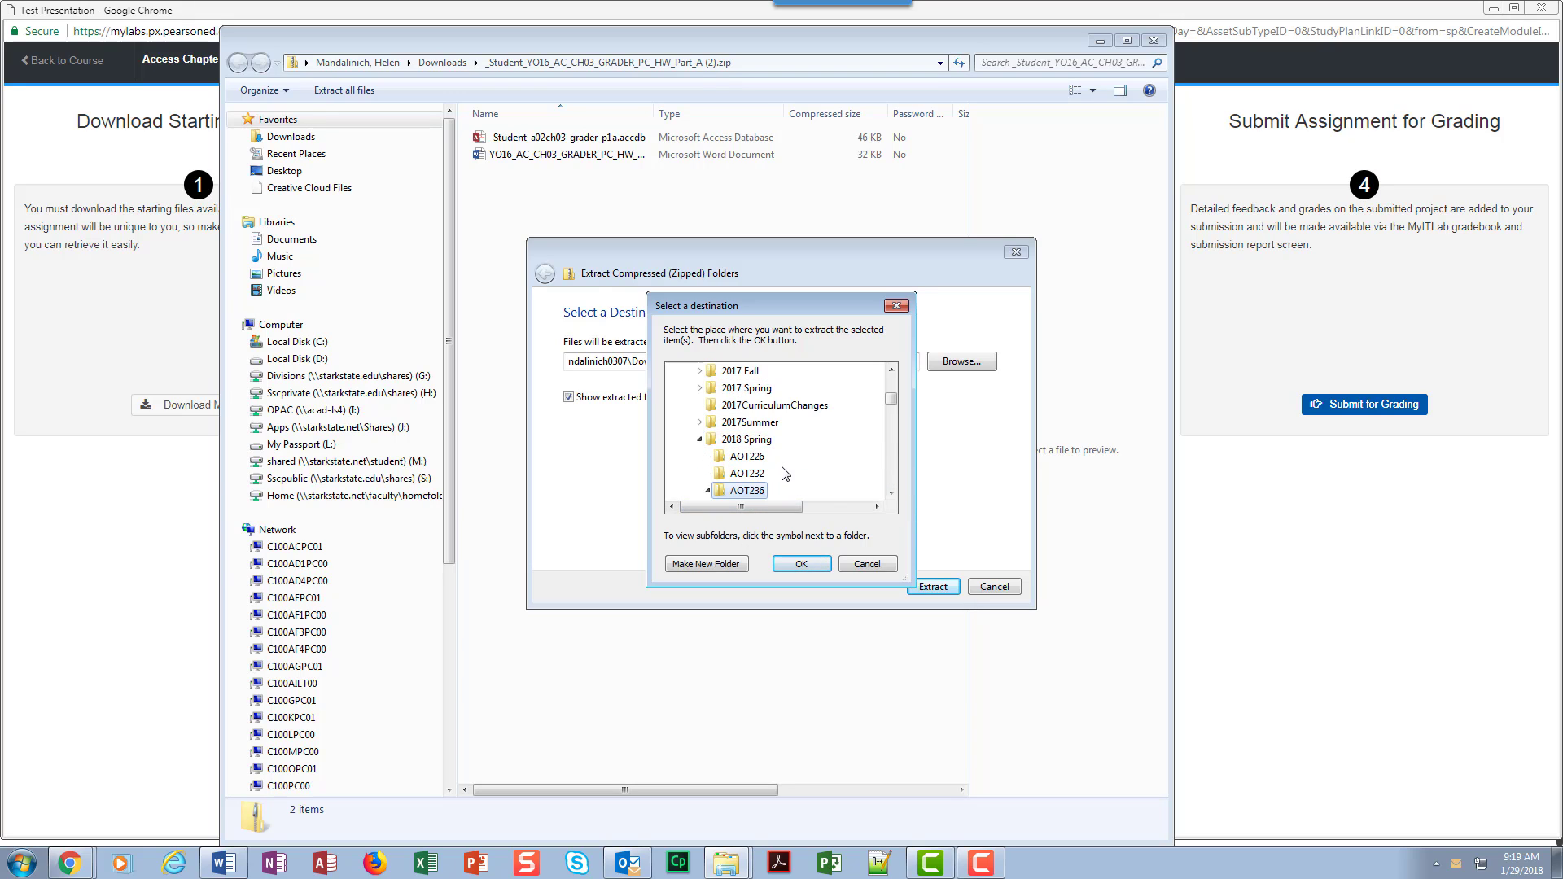
scroll(784, 474, "down", 2)
left_click(761, 440)
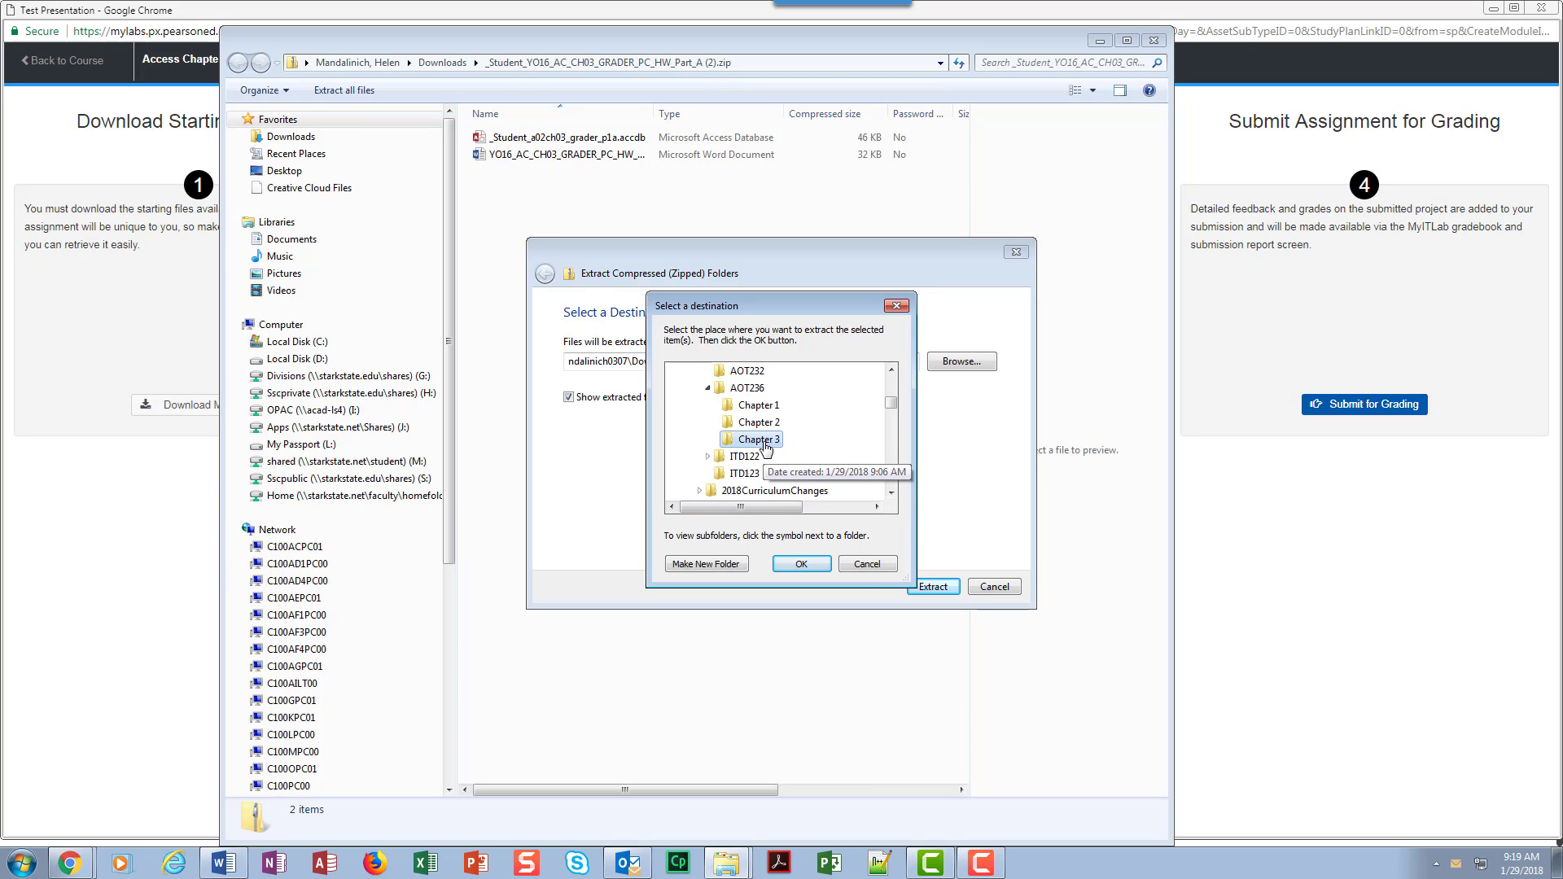
left_click(805, 566)
Step: Extract the files, copying over and replacing both existing files of the same name in the Chapter 3 folder
left_click(933, 586)
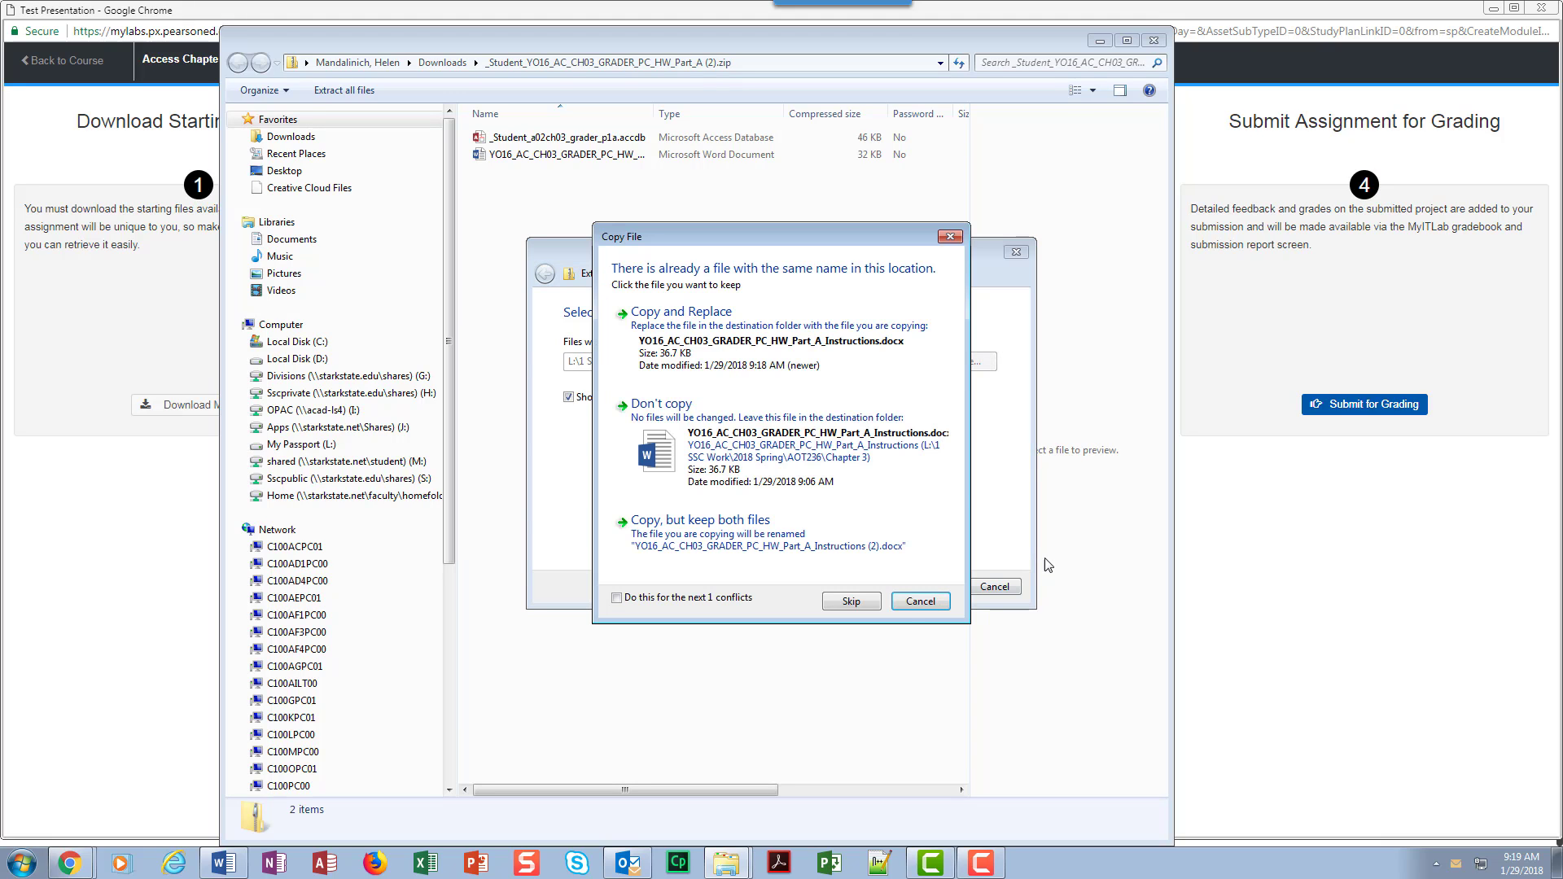
left_click(618, 599)
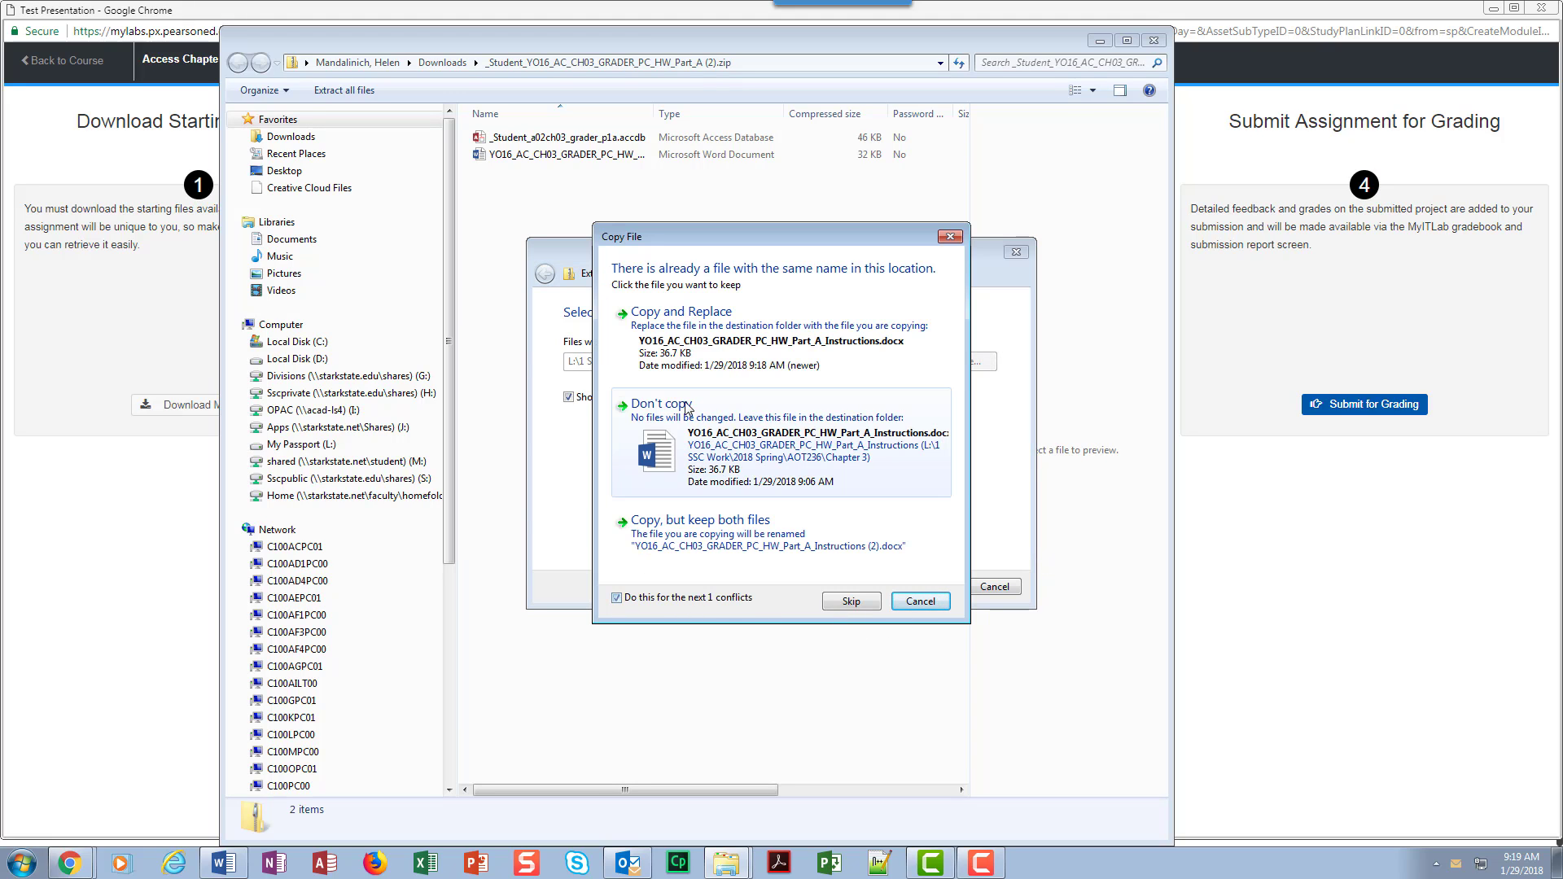
left_click(681, 314)
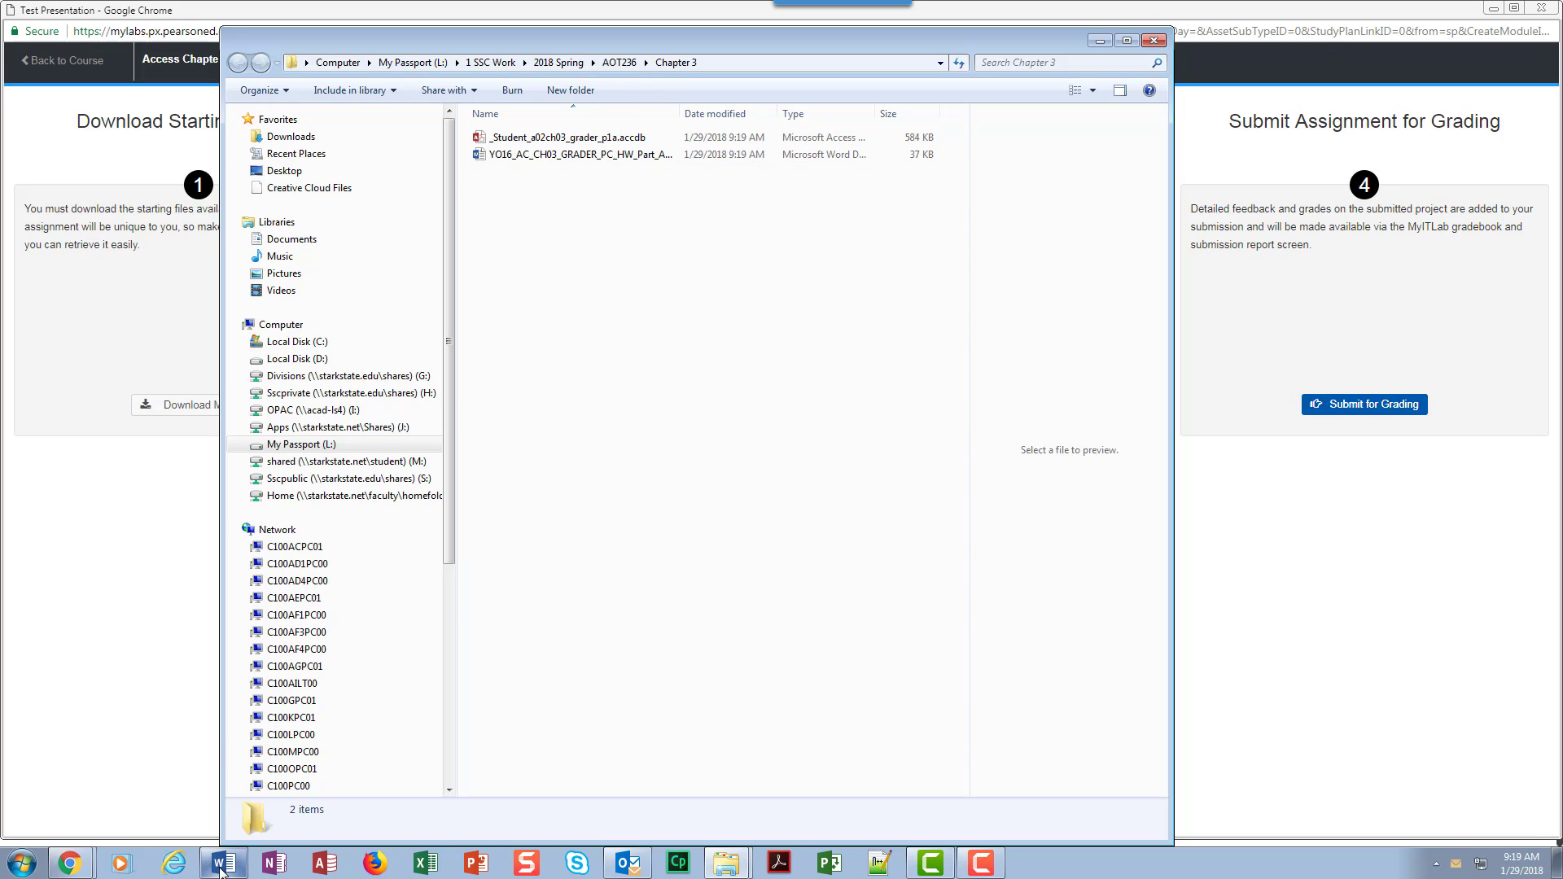
Step: Close the Word window that is already open in the background
mouse_move(221, 869)
right_click(228, 866)
left_click(266, 831)
Step: Open the YO16_AC_CH03_GRADER_PC_HW_Part_A_Instructions document from the Chapter 3 folder and maximize it, dismissing any Word crash notice
double_click(584, 156)
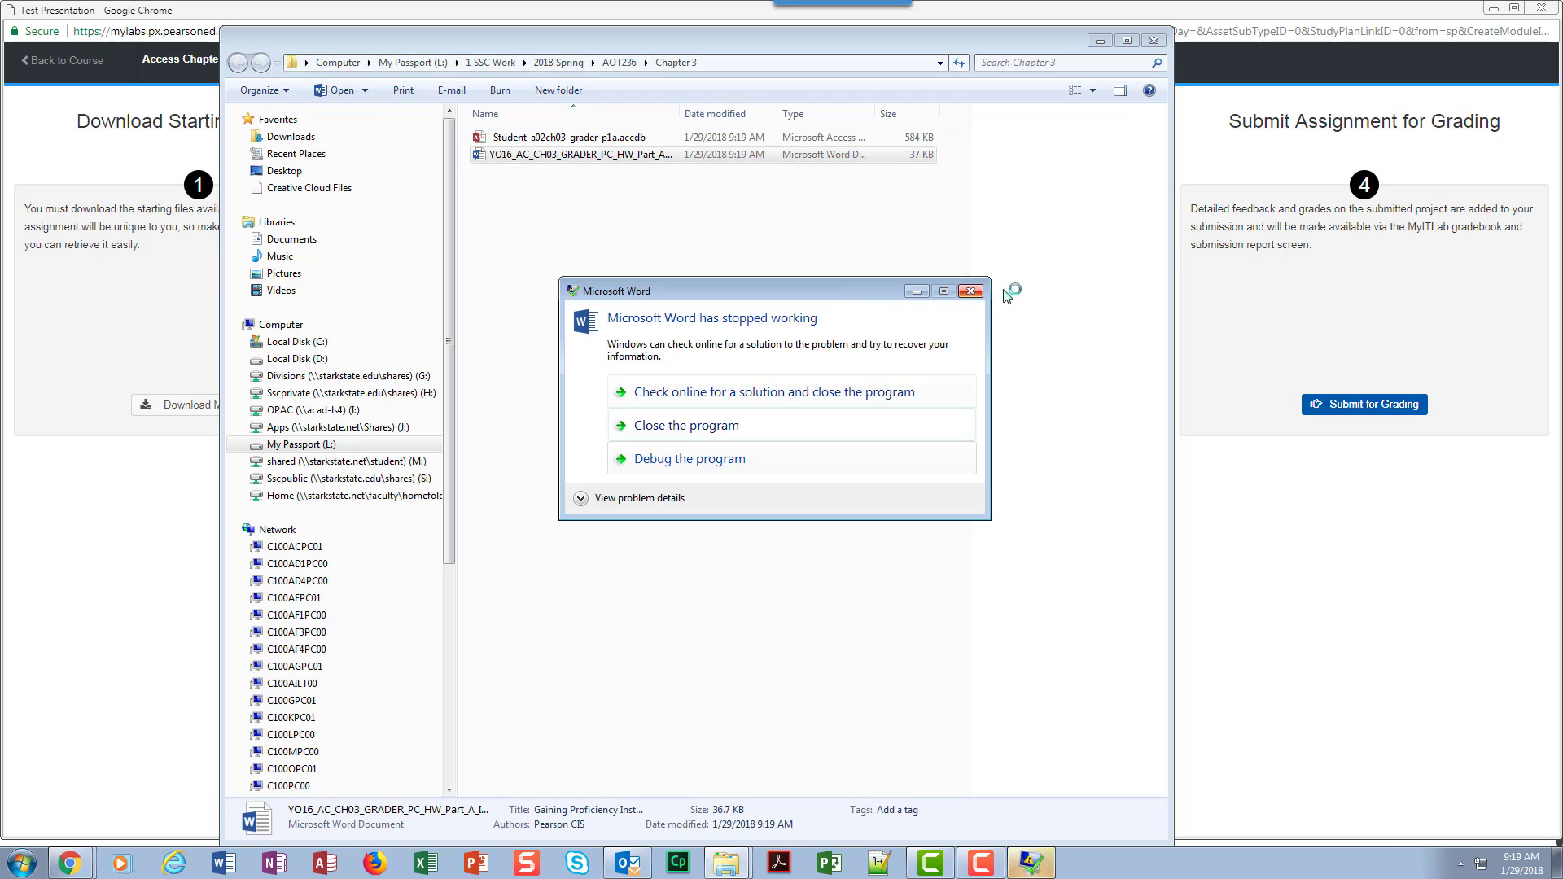
left_click(971, 292)
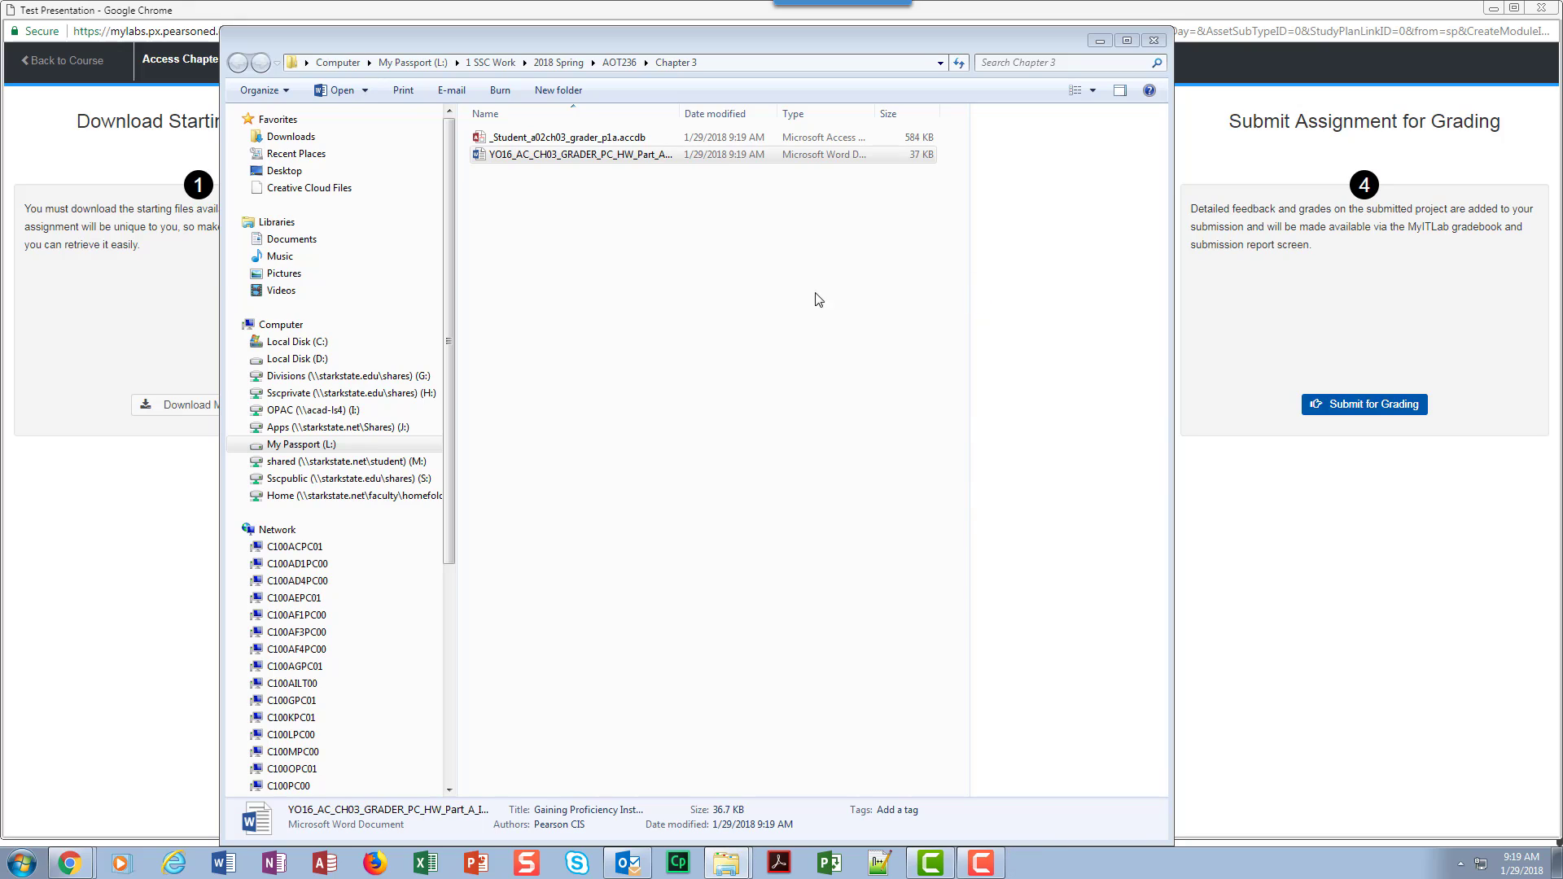
double_click(589, 156)
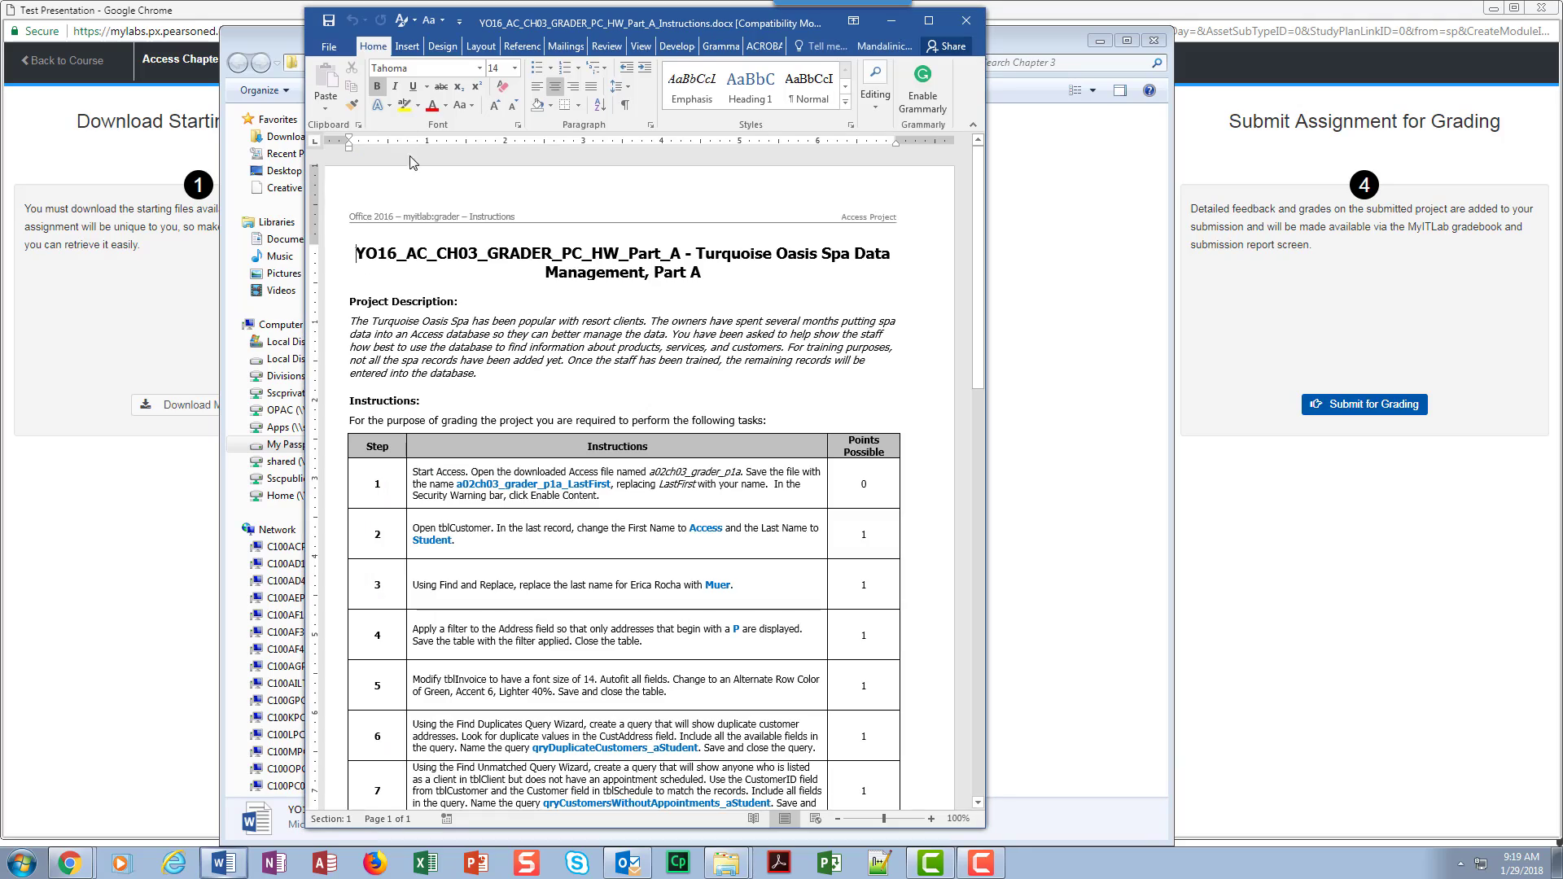
left_click(928, 27)
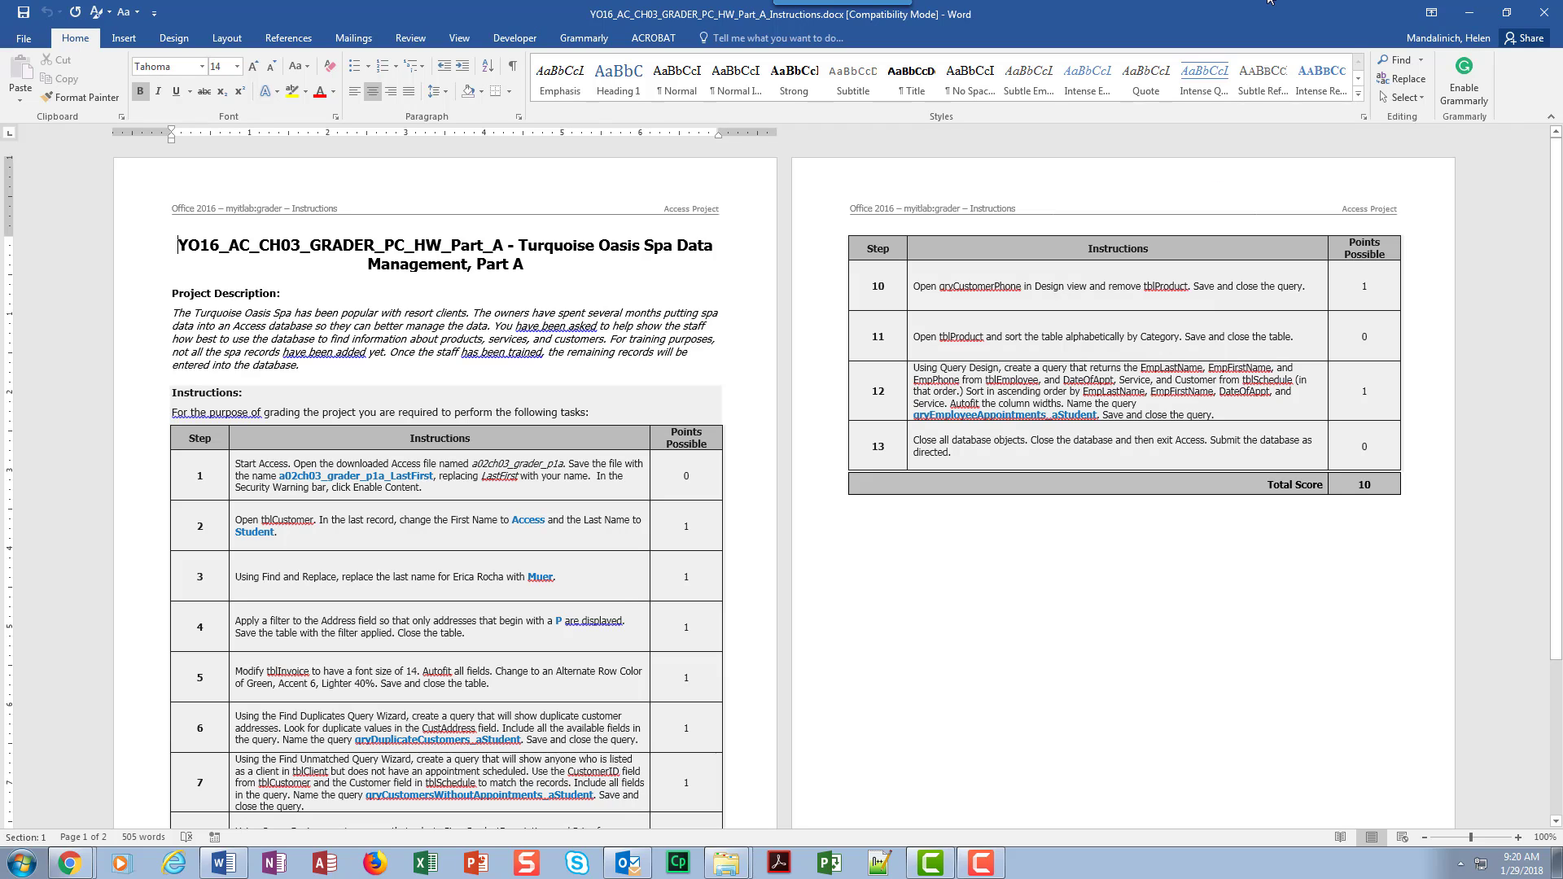
Step: Minimize the instructions, open the _Student_a02ch03_grader_p1a database in Access, and open its tblCustomer table
left_click(1470, 13)
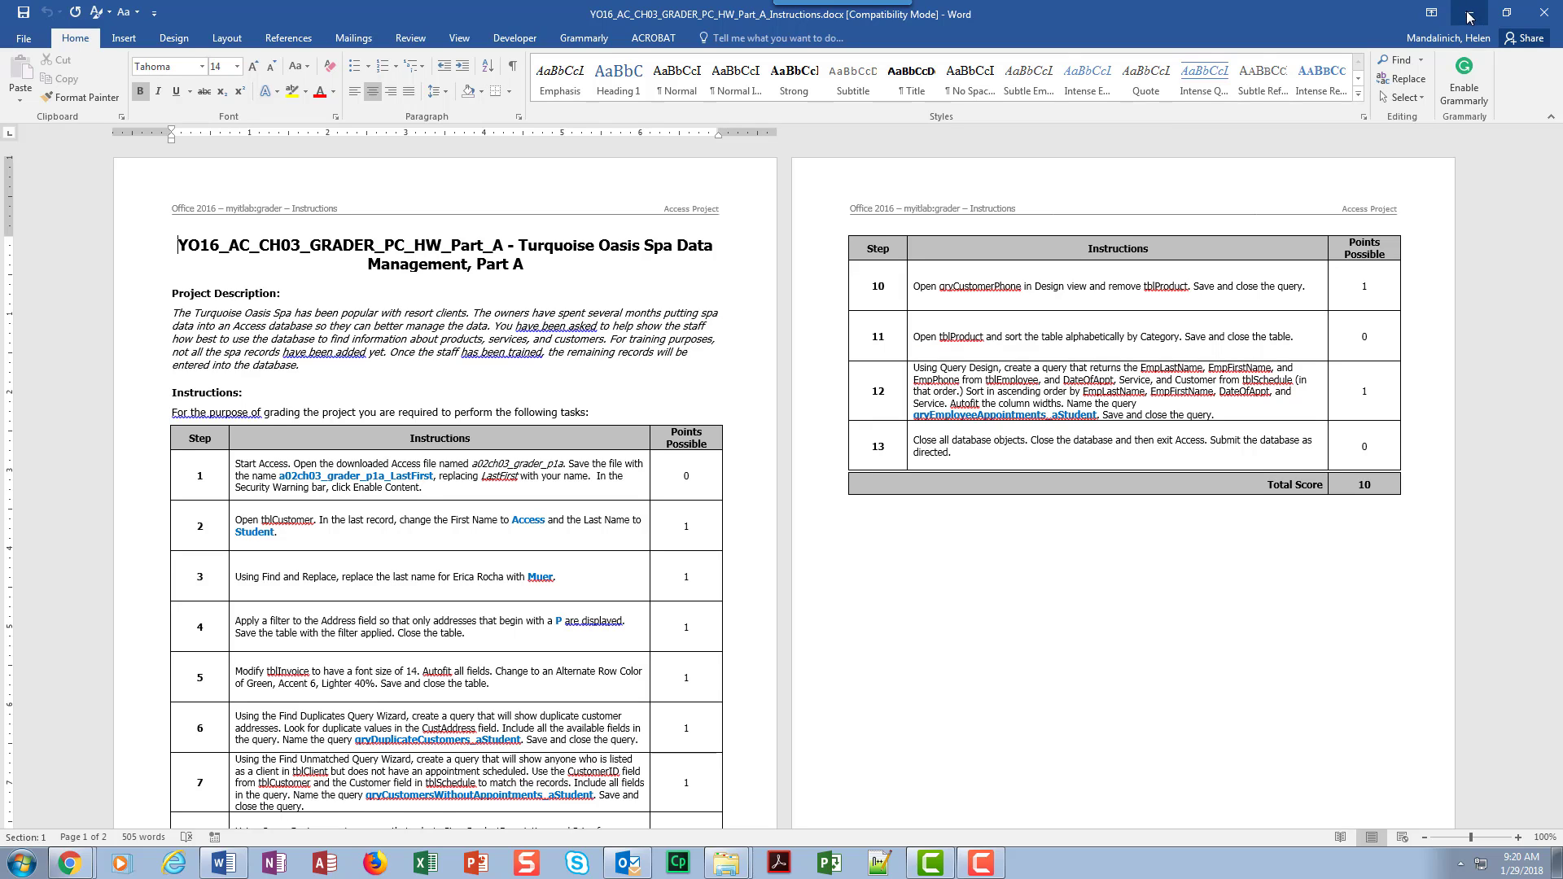
left_click(607, 138)
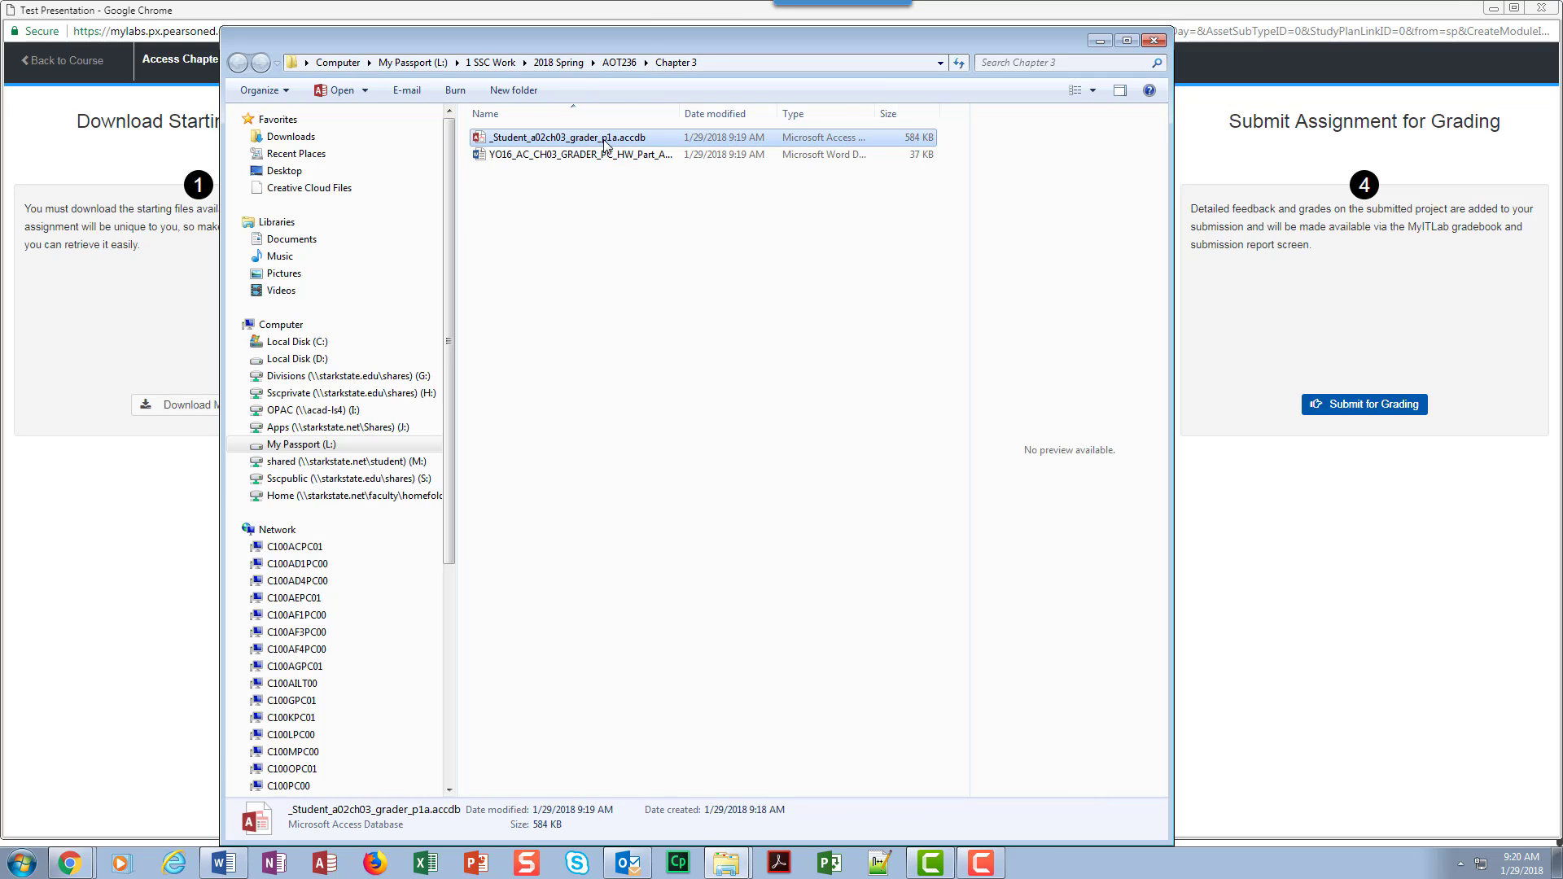
double_click(606, 140)
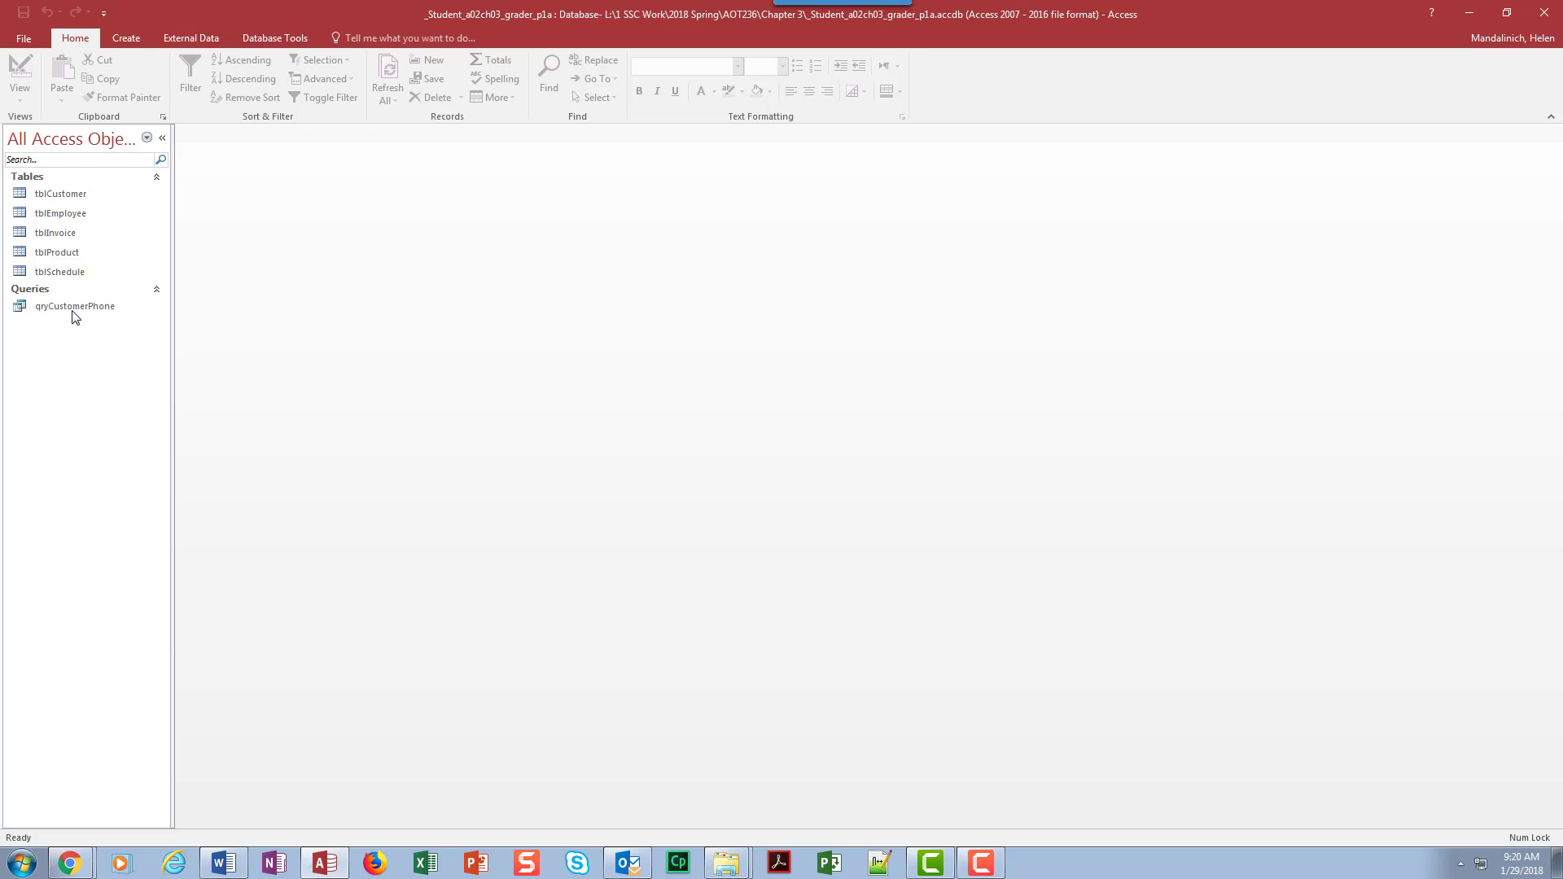
double_click(63, 197)
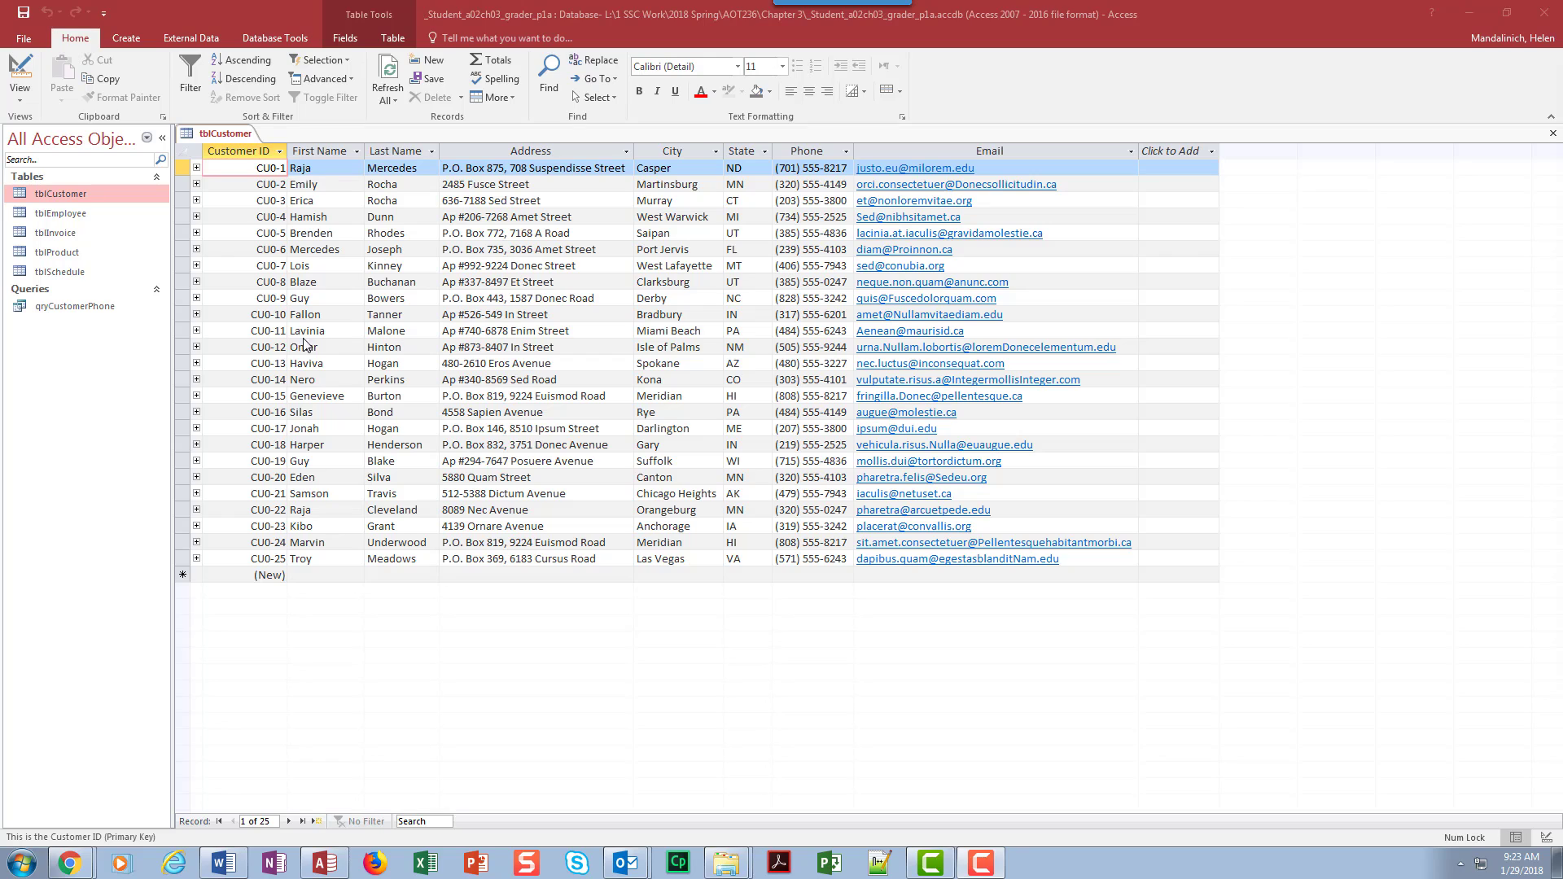
Step: Start a new record at the end of tblCustomer with the customer's first name, last name and street address
left_click(309, 575)
key("Tab")
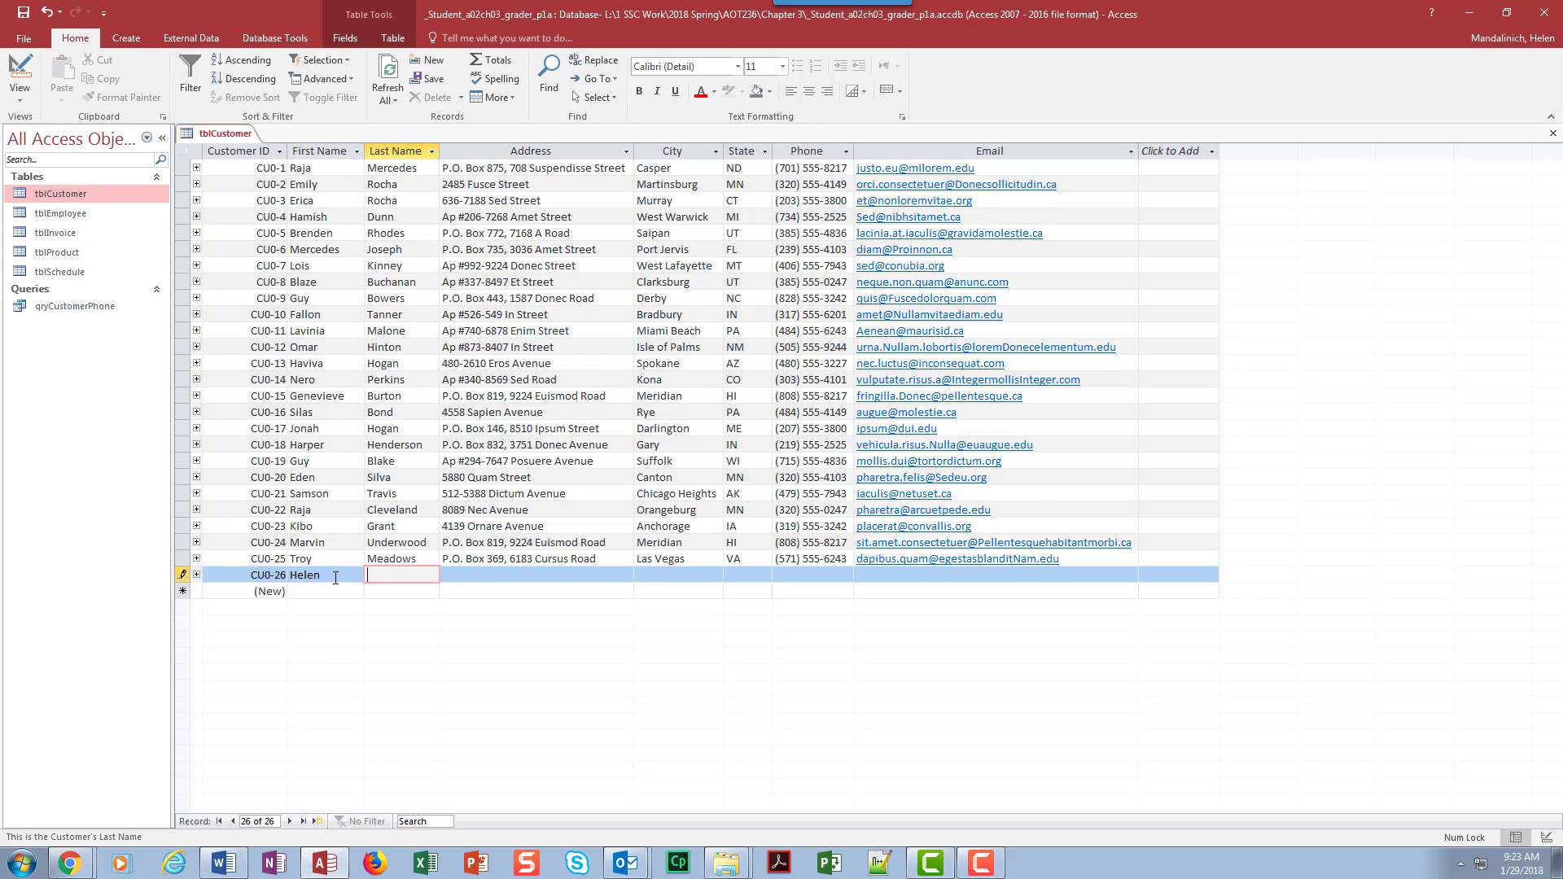
key("Tab")
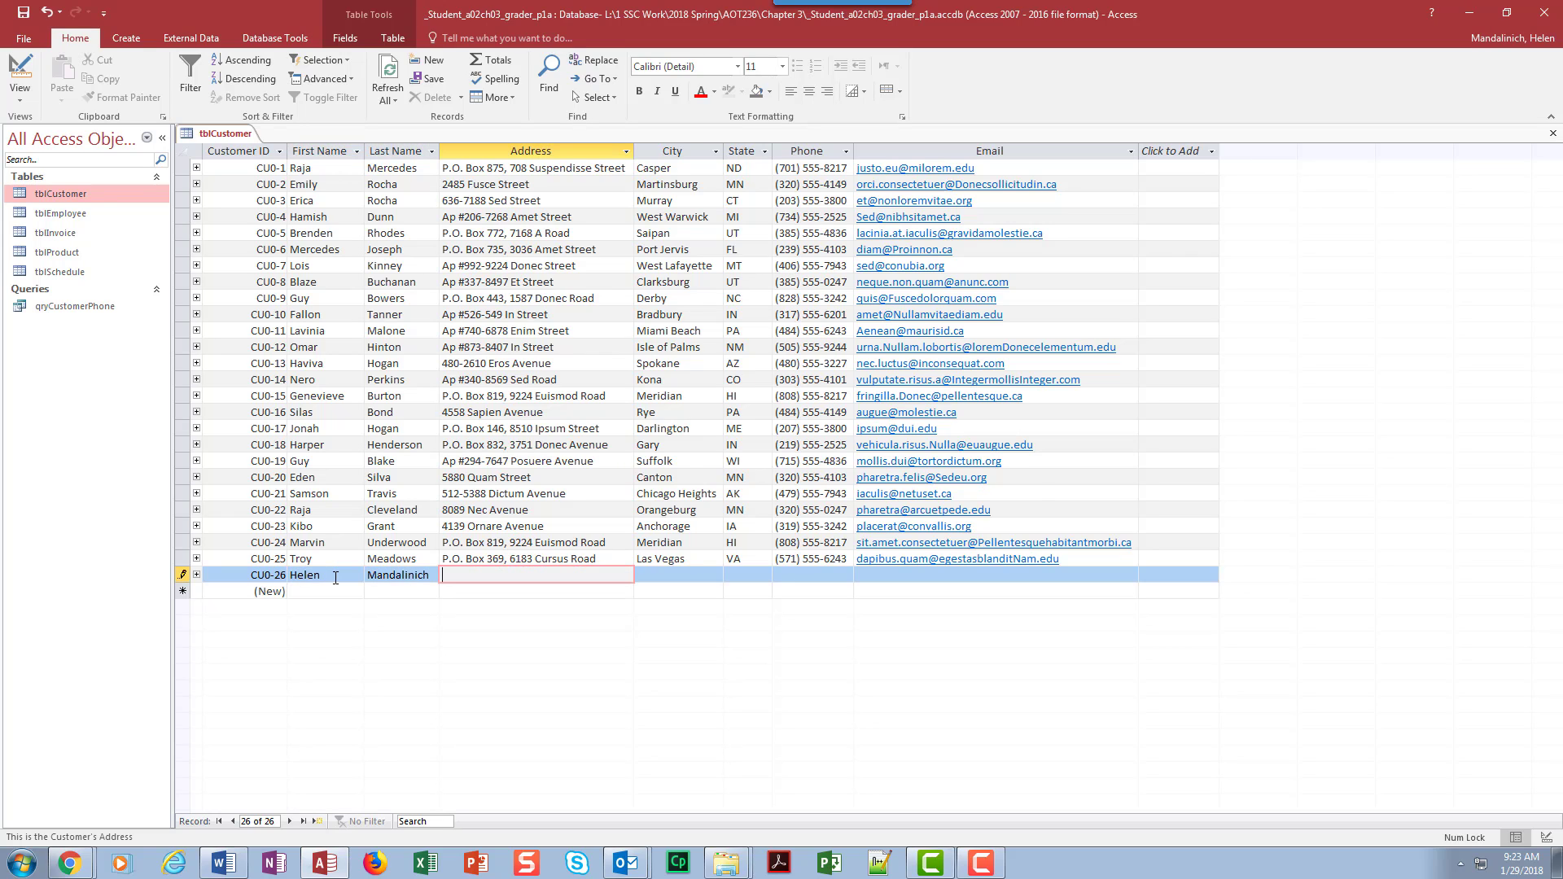
key("Tab")
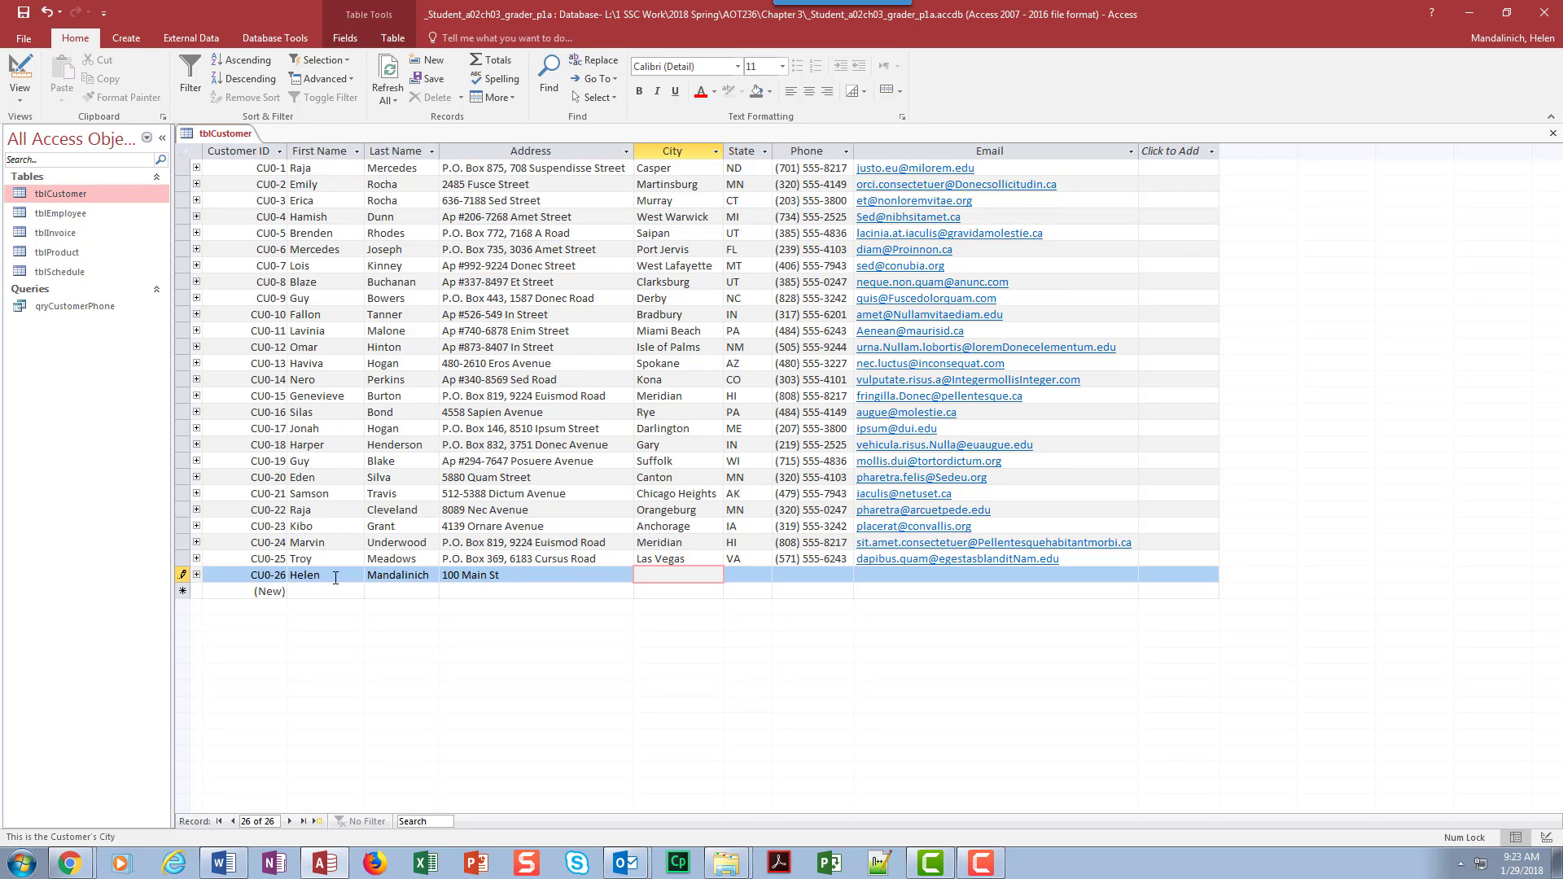
Step: Fill in the new customer's city, state and phone number
type("Canal Fulton")
key("Tab")
type("OH")
key("Tab")
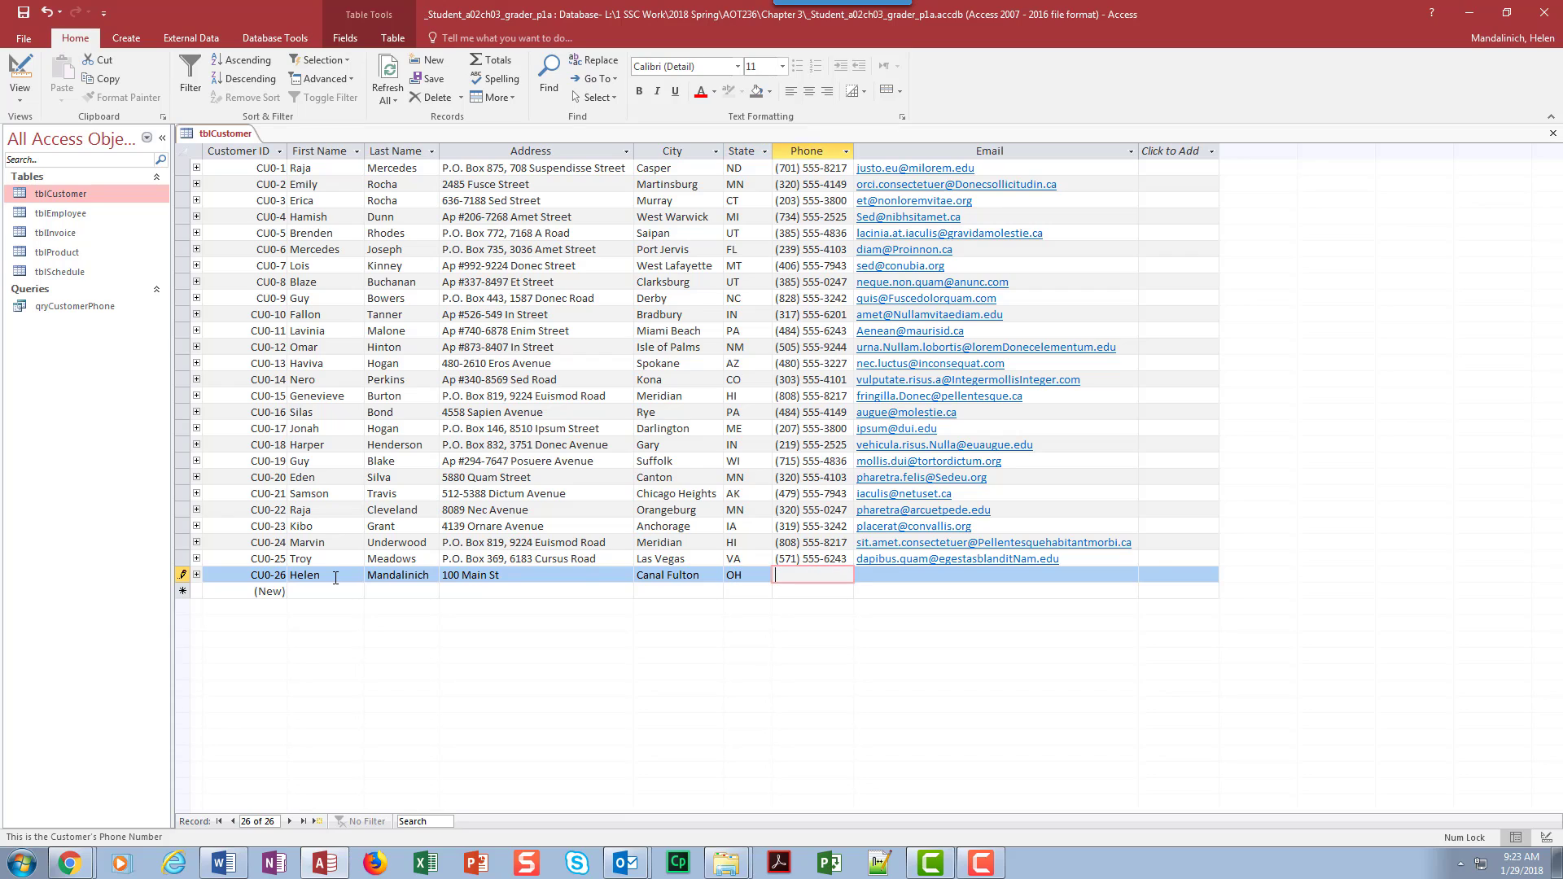
type("333) 555-5555")
key("Tab")
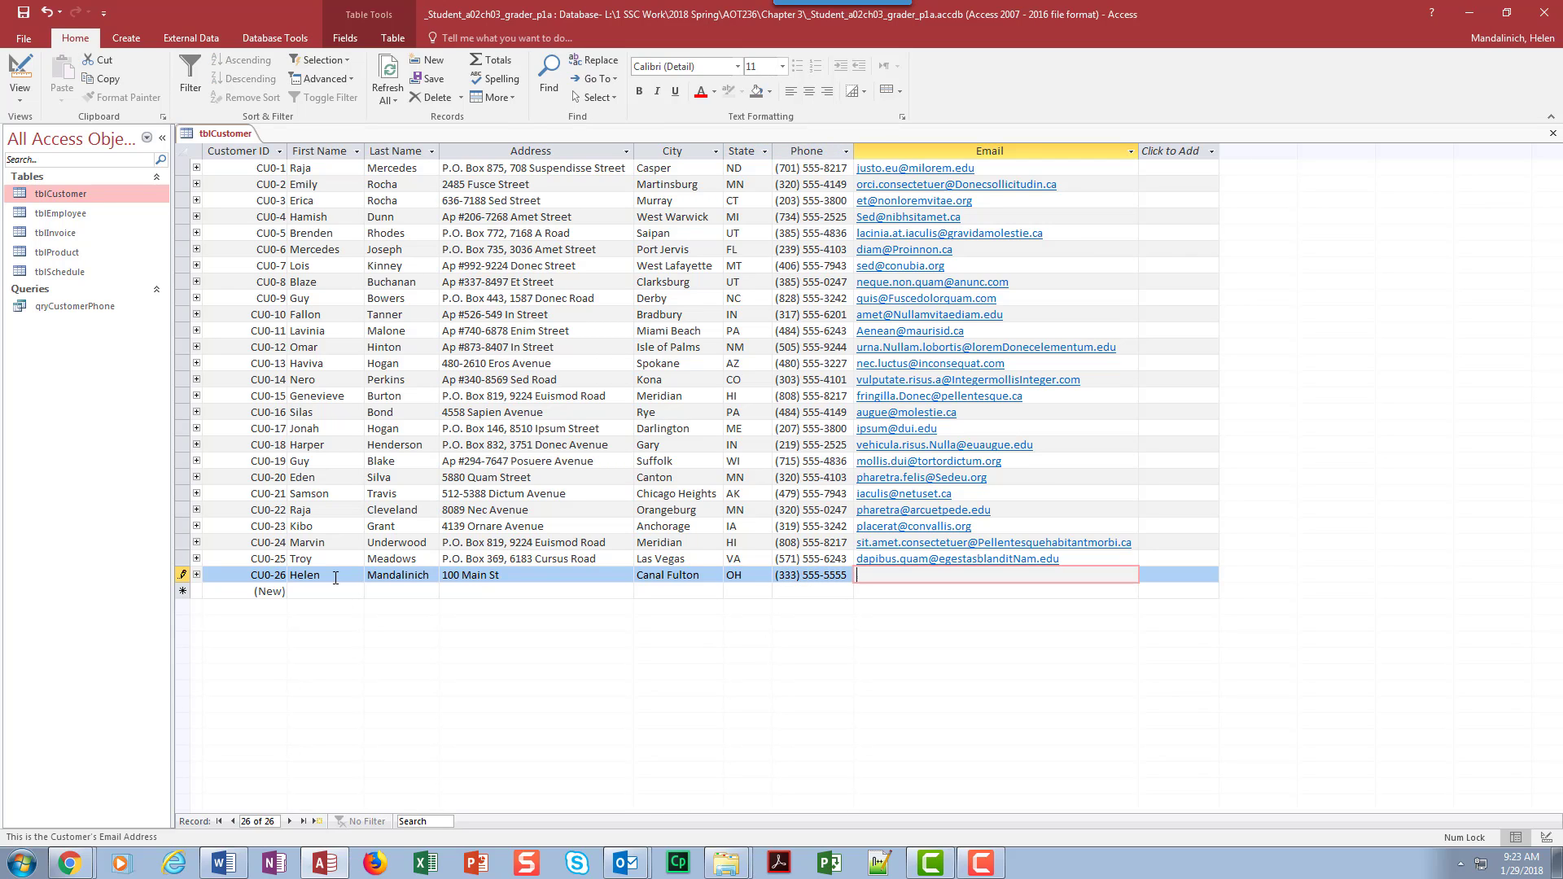
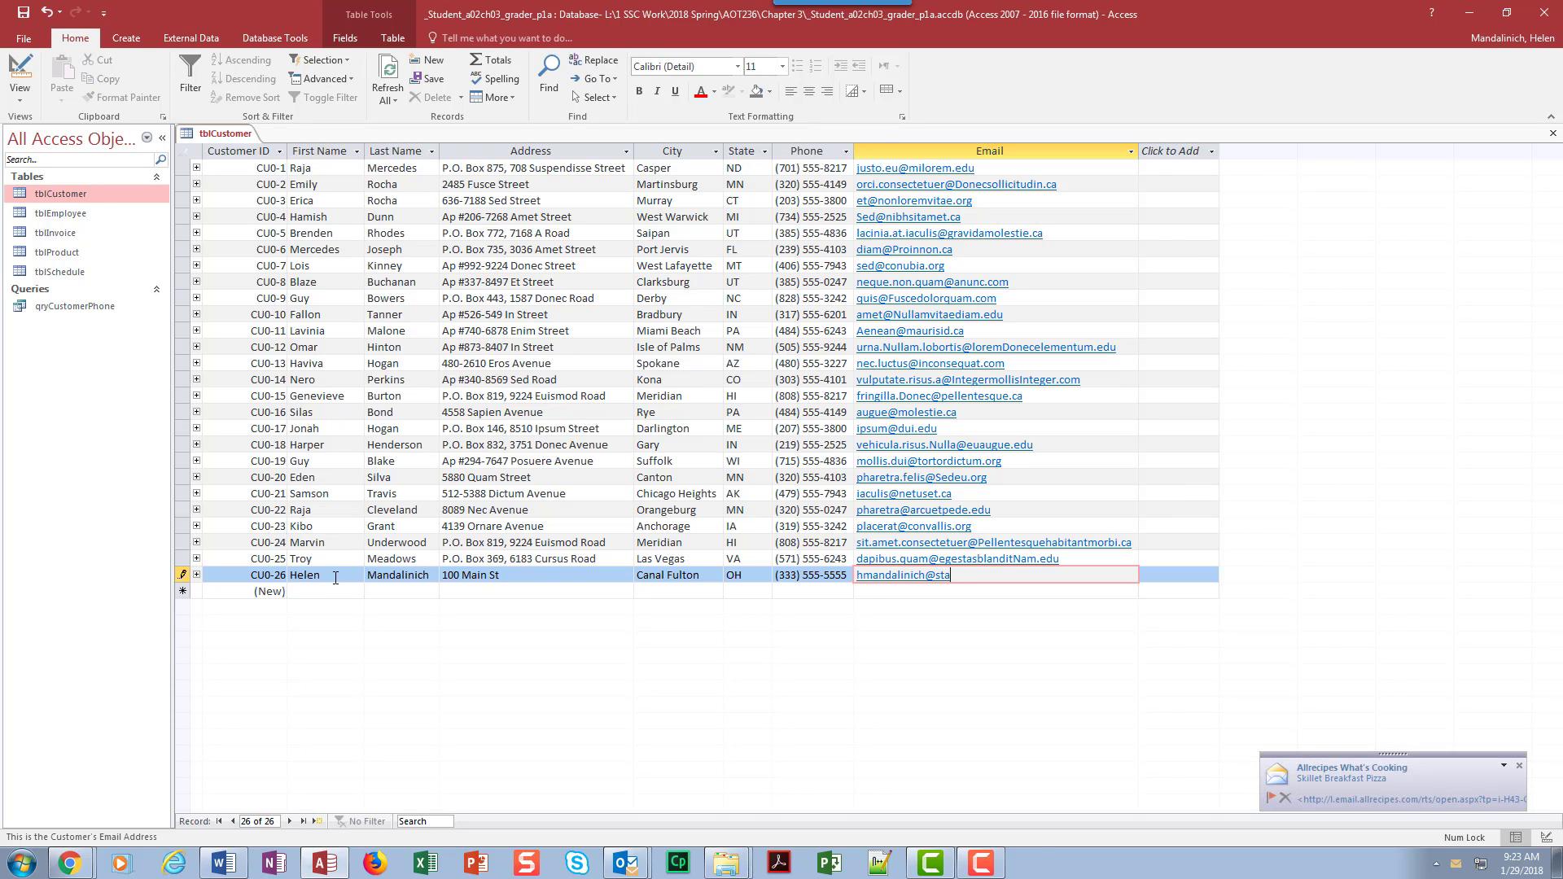
Step: Enter the new customer's e-mail address and complete the record
key("Tab")
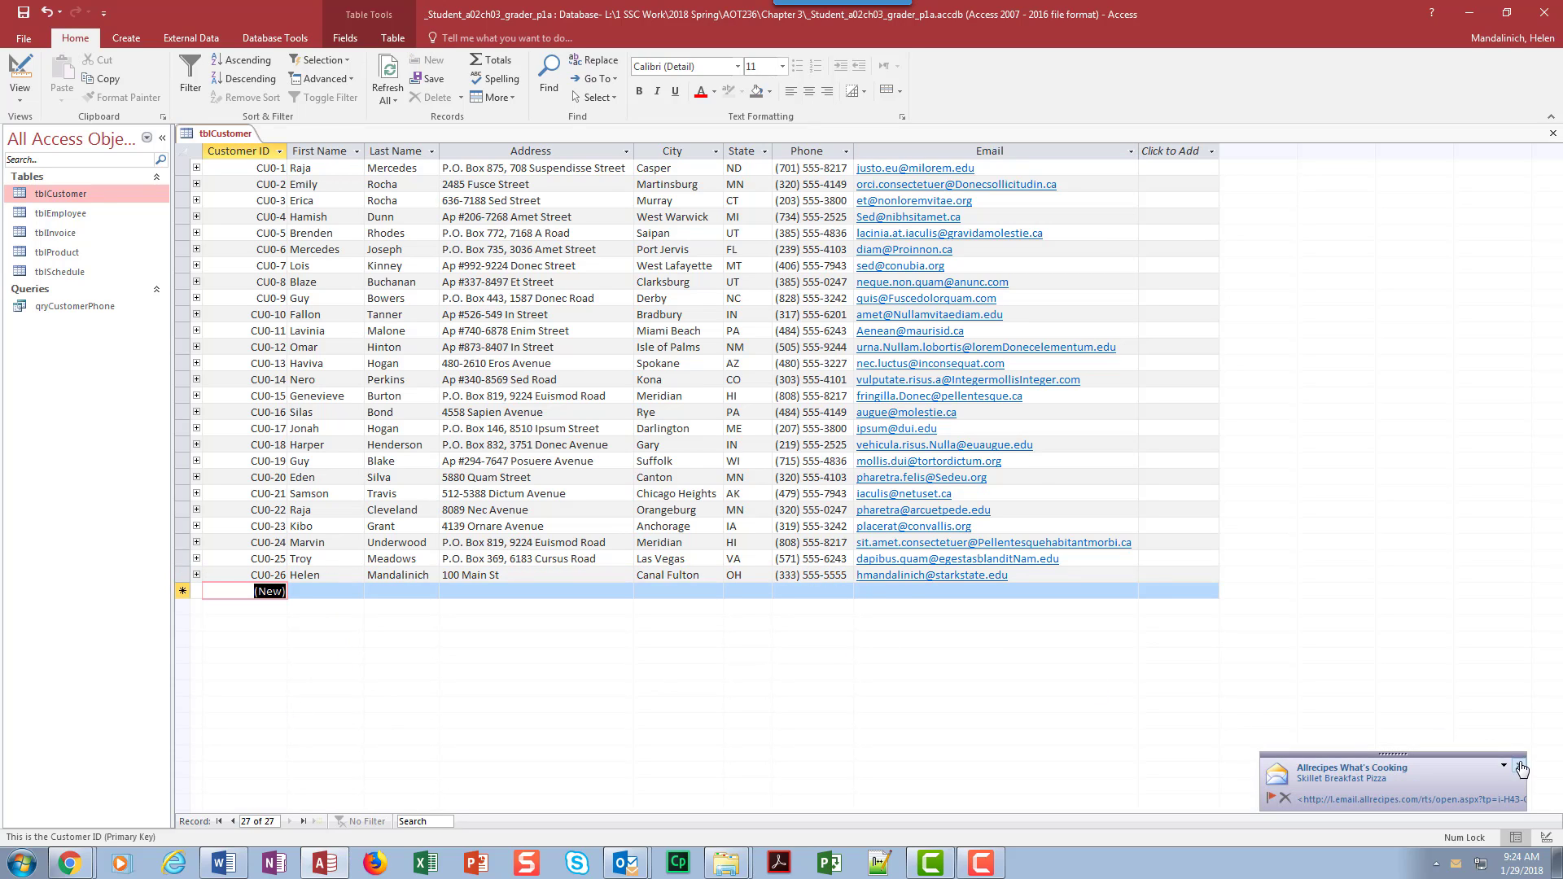
Step: Search the whole tblCustomer datasheet for the requested first name, step through every match, and end the search
left_click(232, 167)
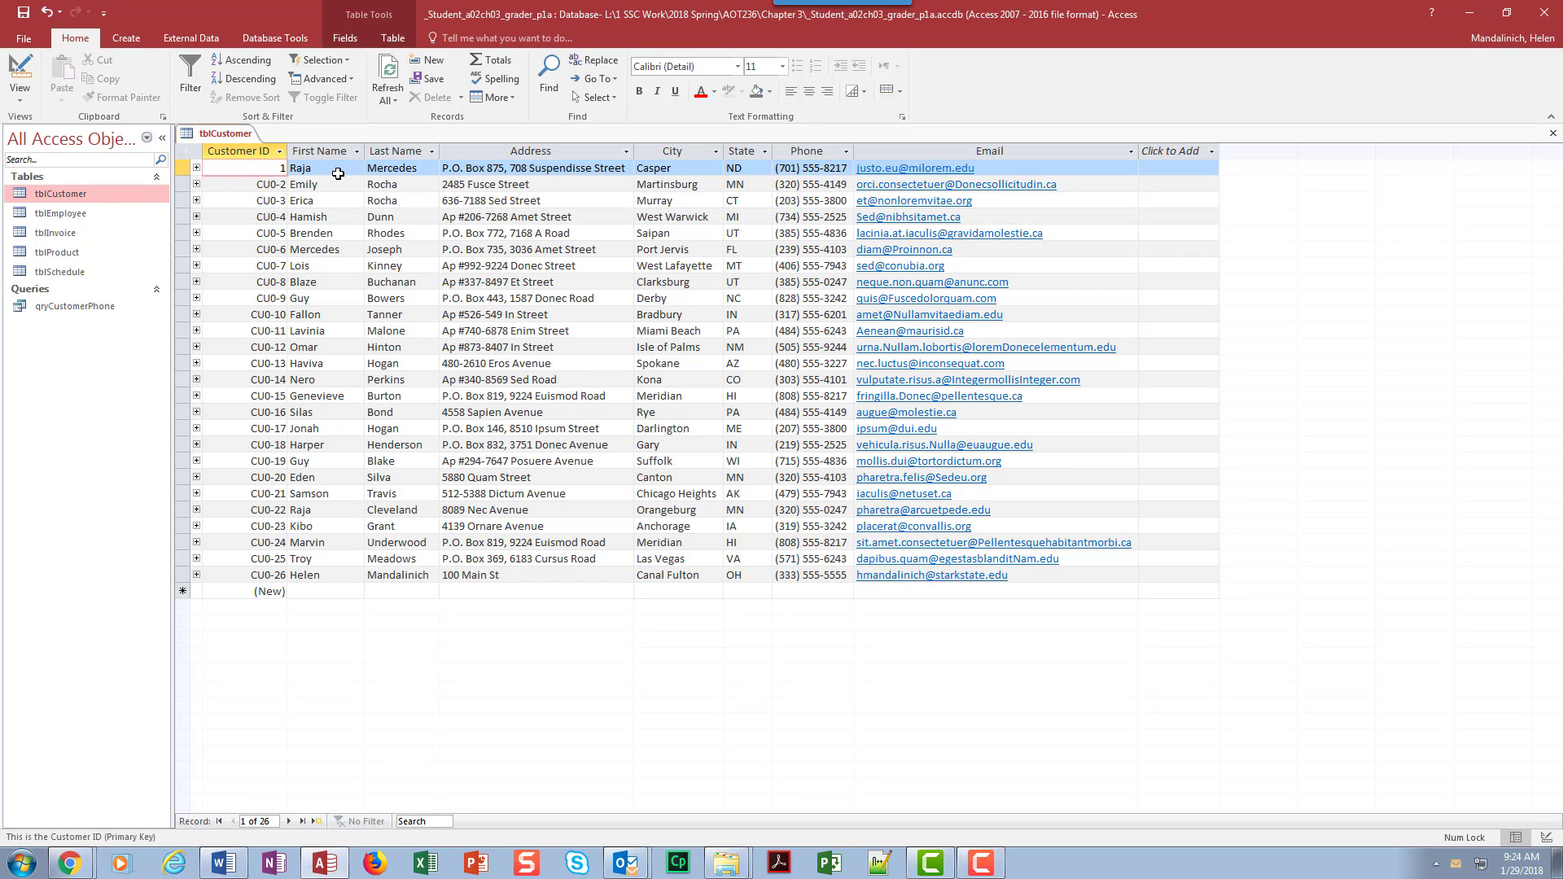
key("Tab")
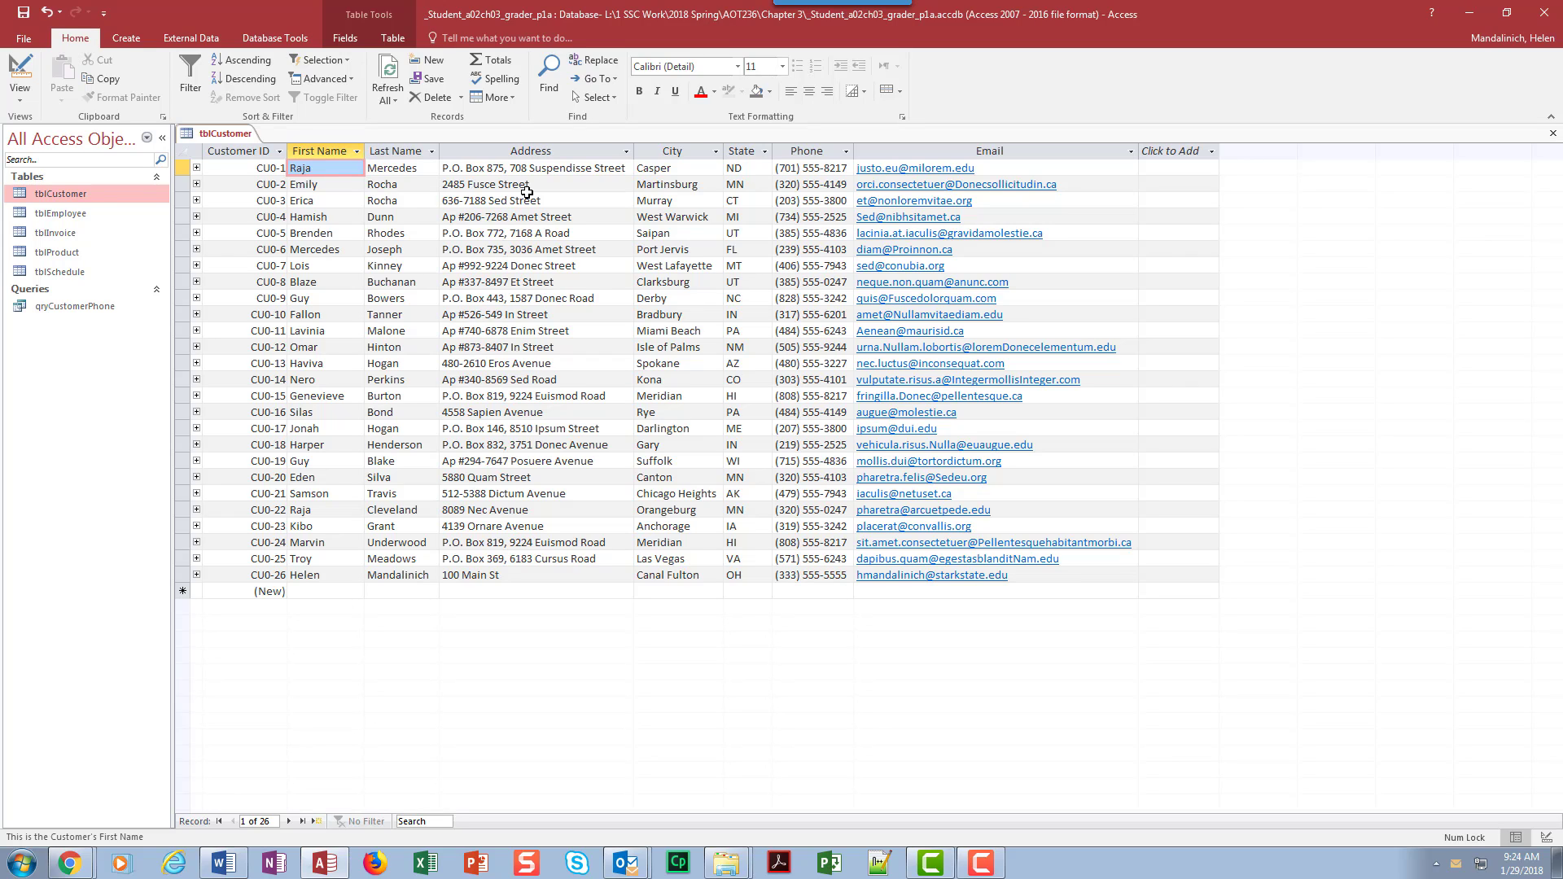
left_click(555, 66)
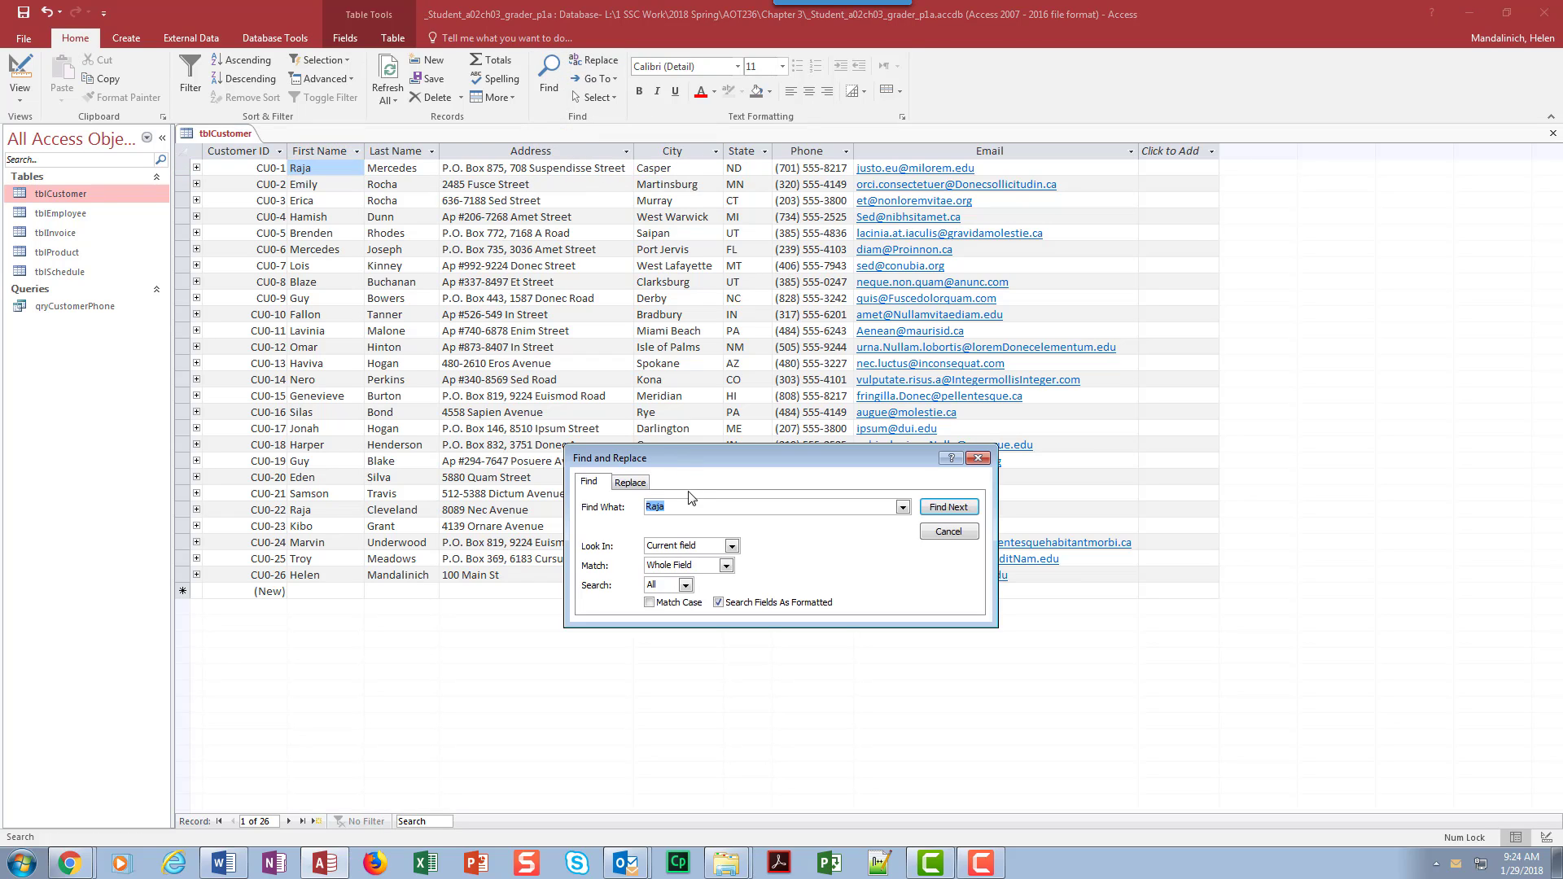
type("Guy")
left_click(732, 546)
left_click(684, 575)
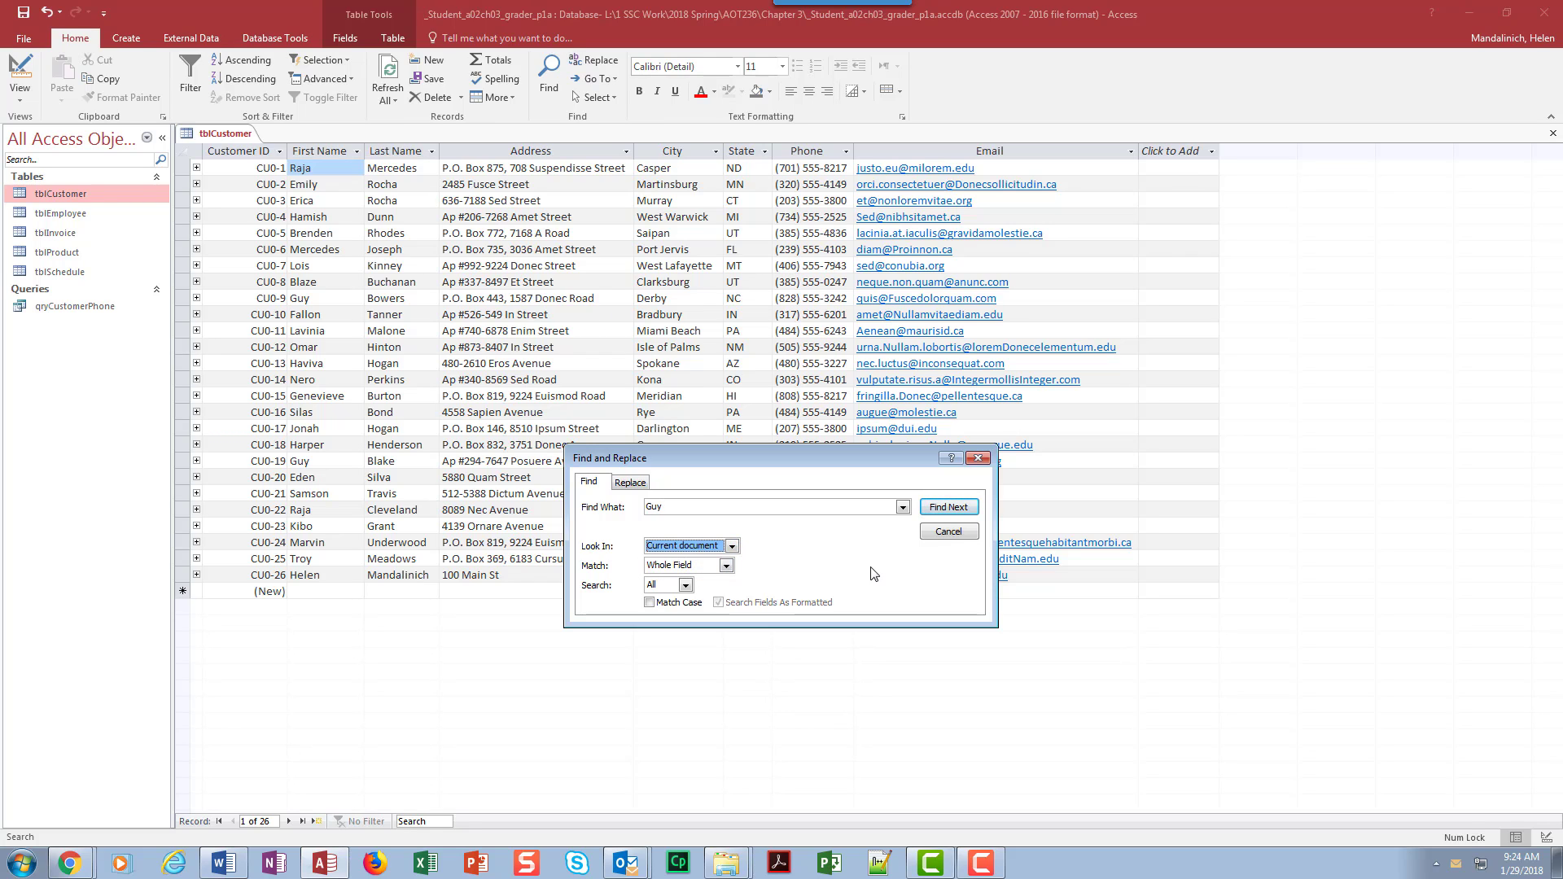
left_click(941, 507)
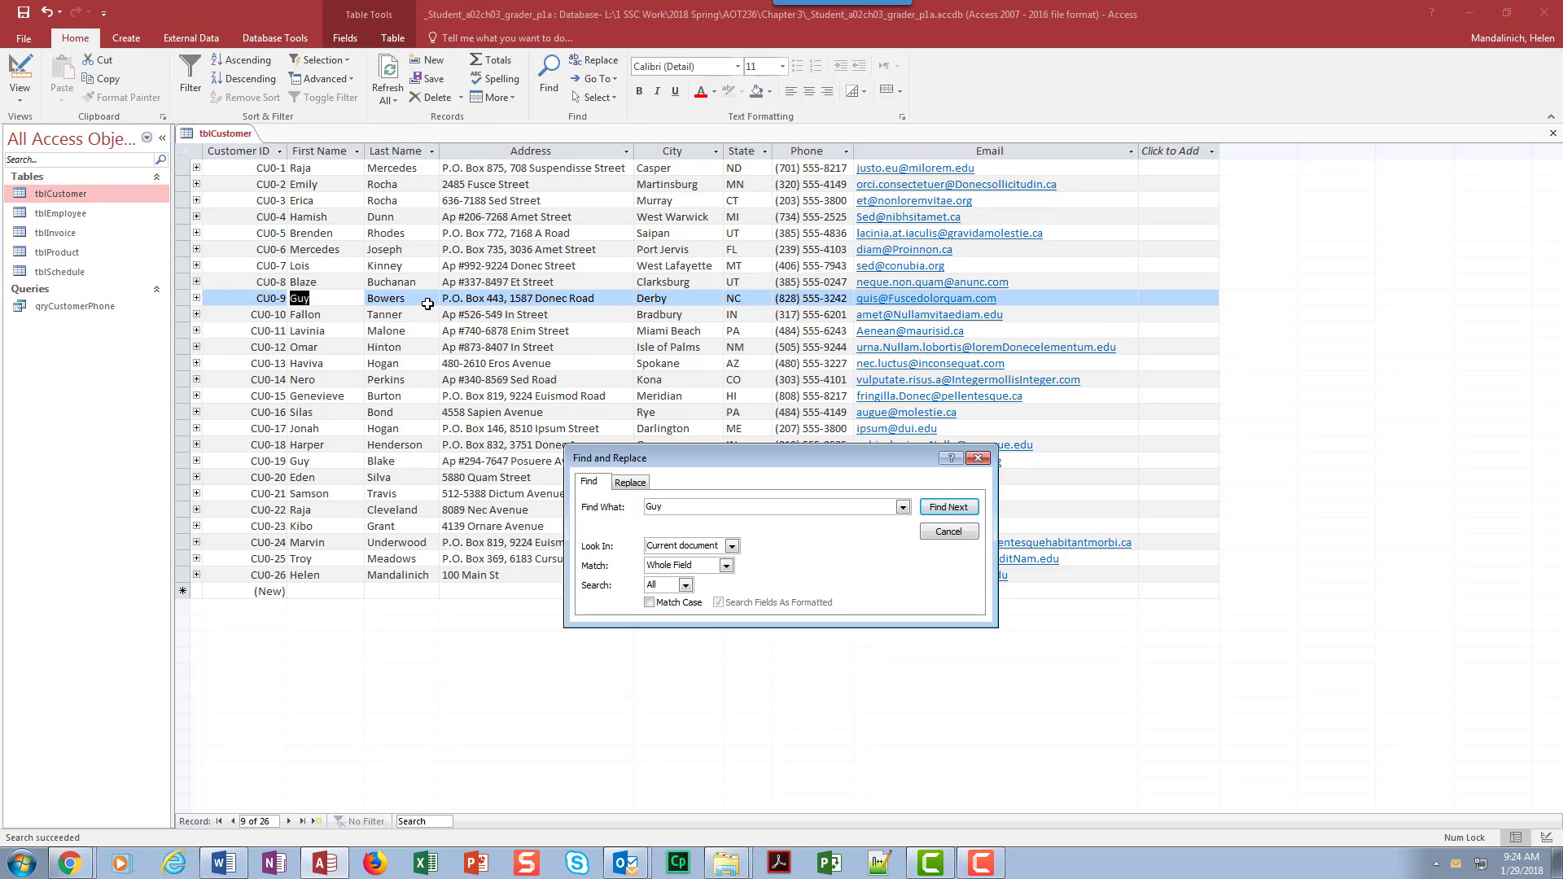
left_click(948, 507)
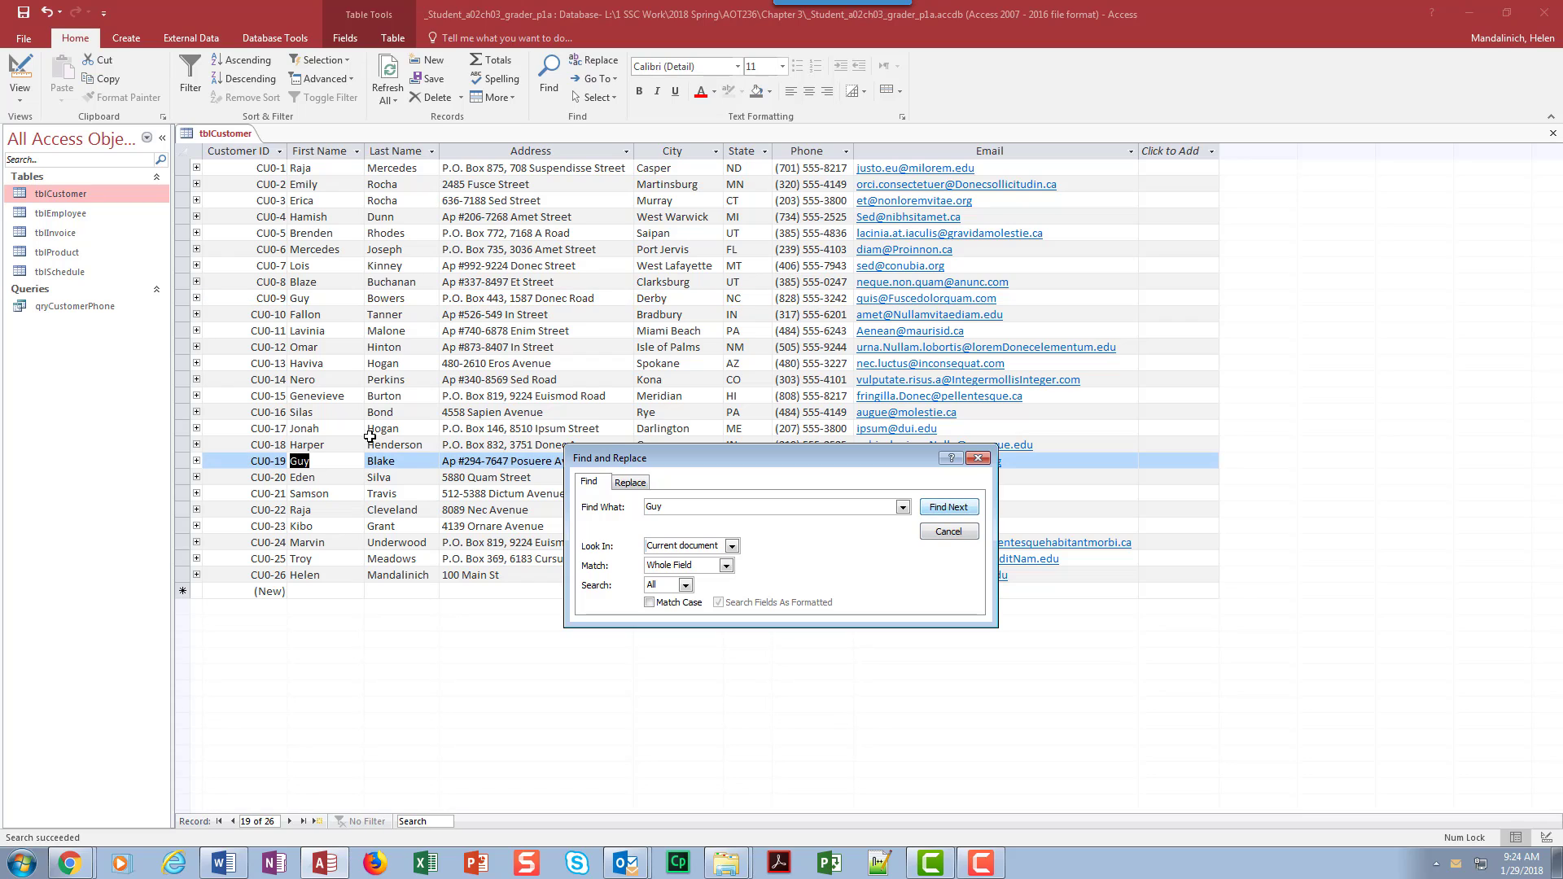
left_click(955, 508)
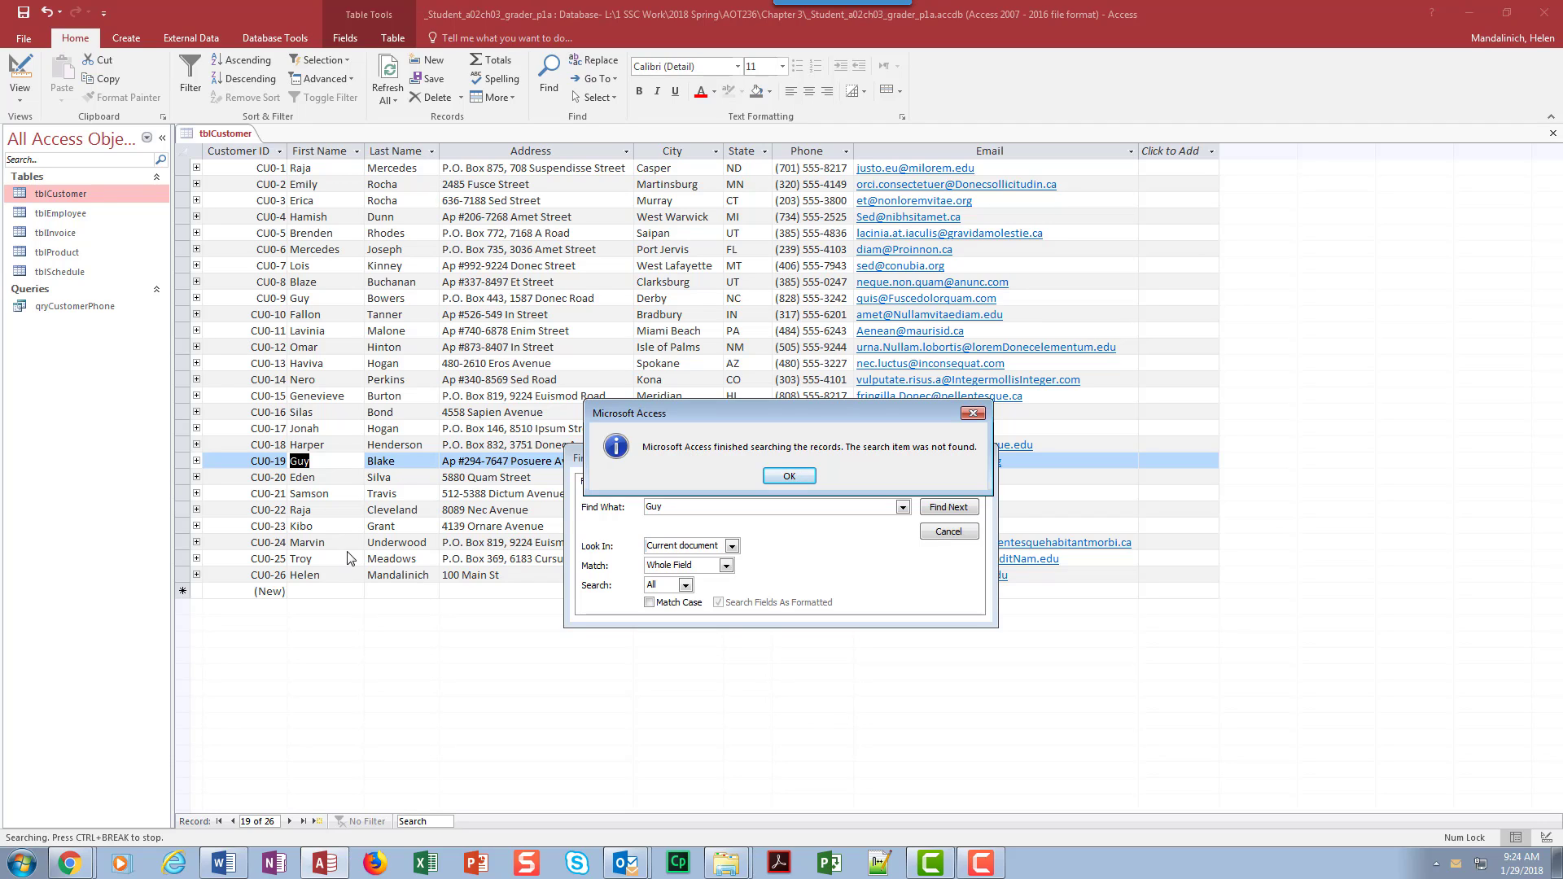
left_click(791, 477)
left_click(941, 534)
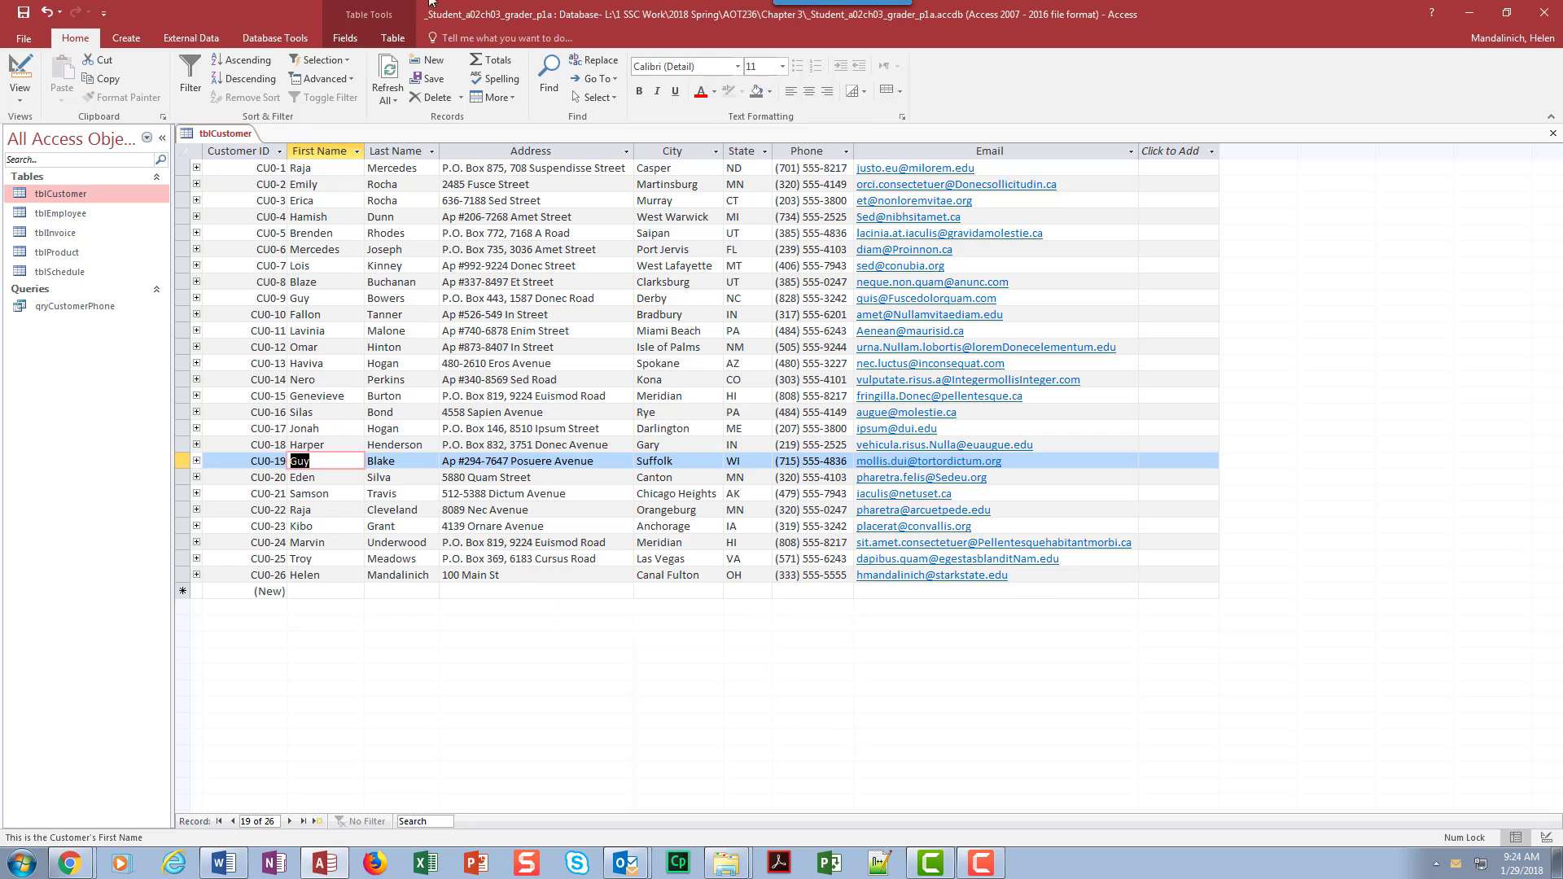
Step: Set up a find-and-replace from the first tblCustomer record, swapping the old last name for the new one across the current document
left_click(560, 79)
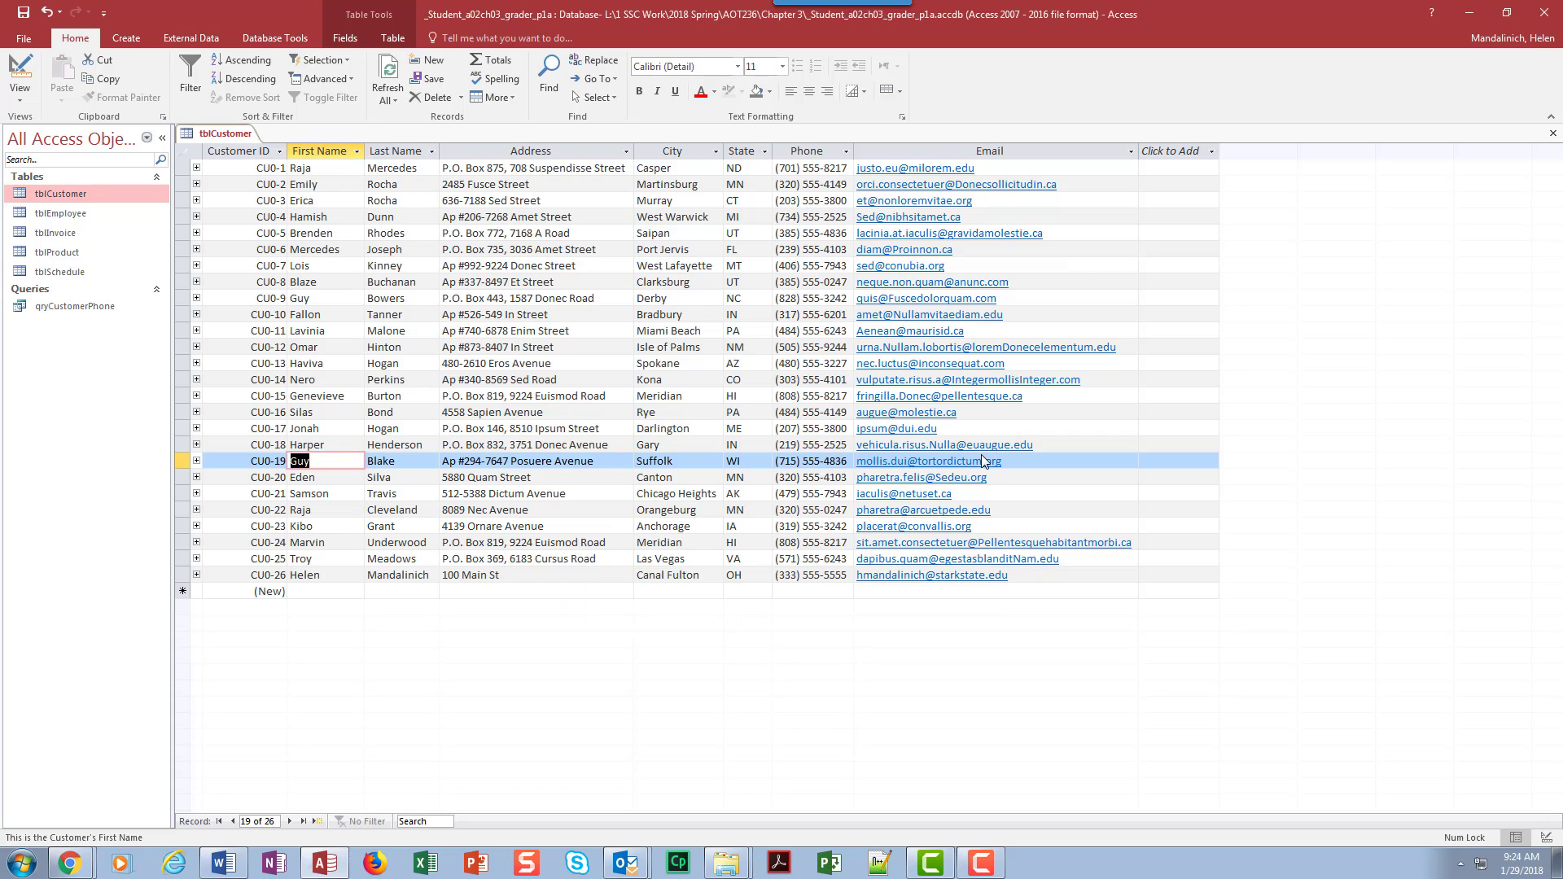
left_click(978, 458)
key("ctrl+Home")
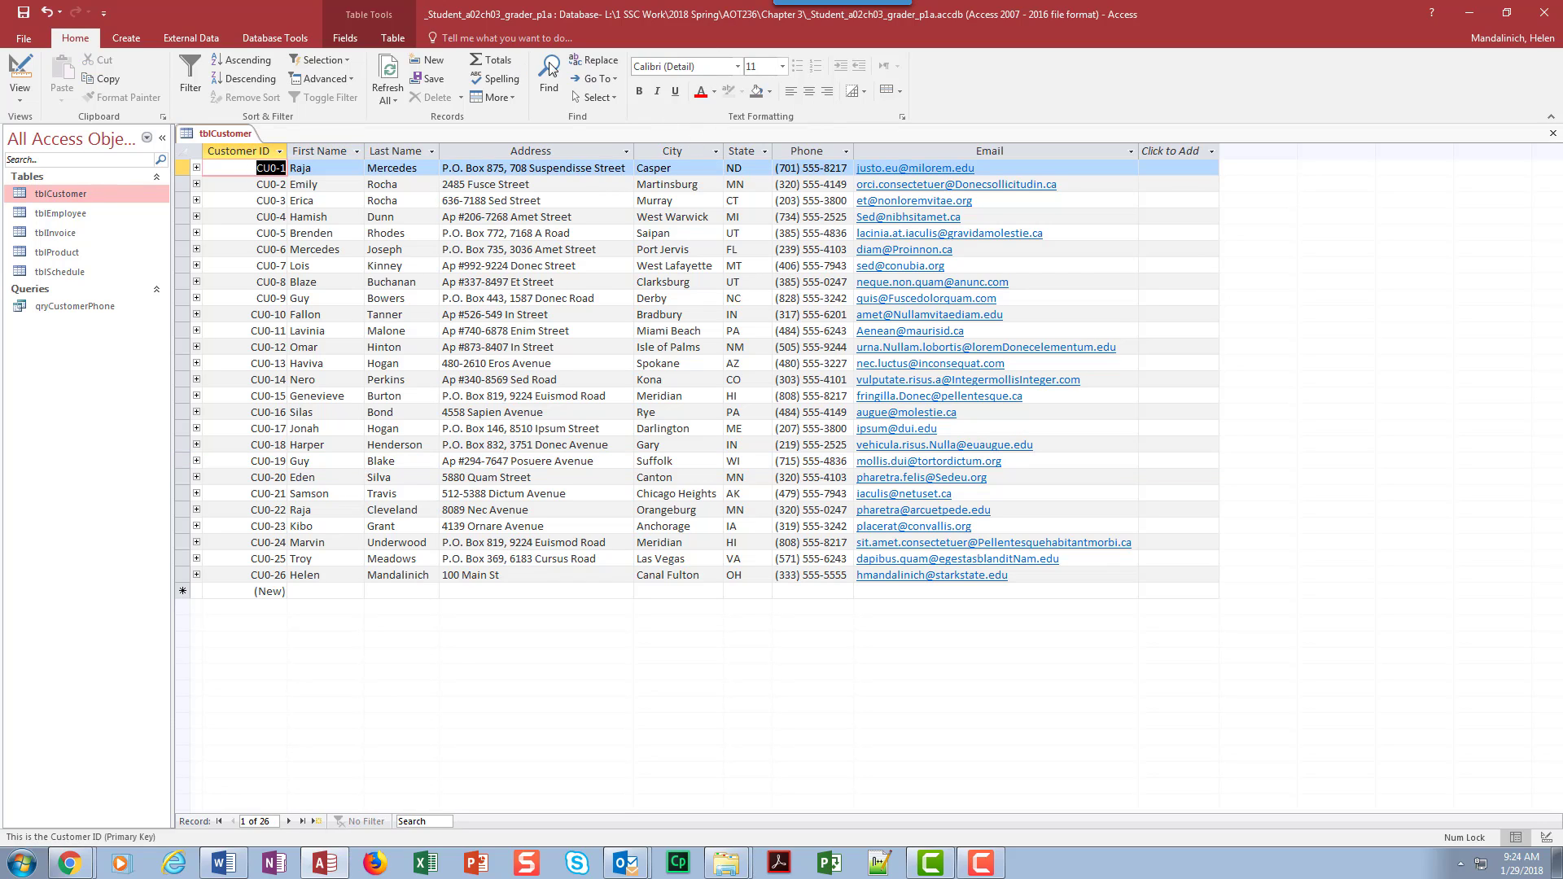
left_click(588, 61)
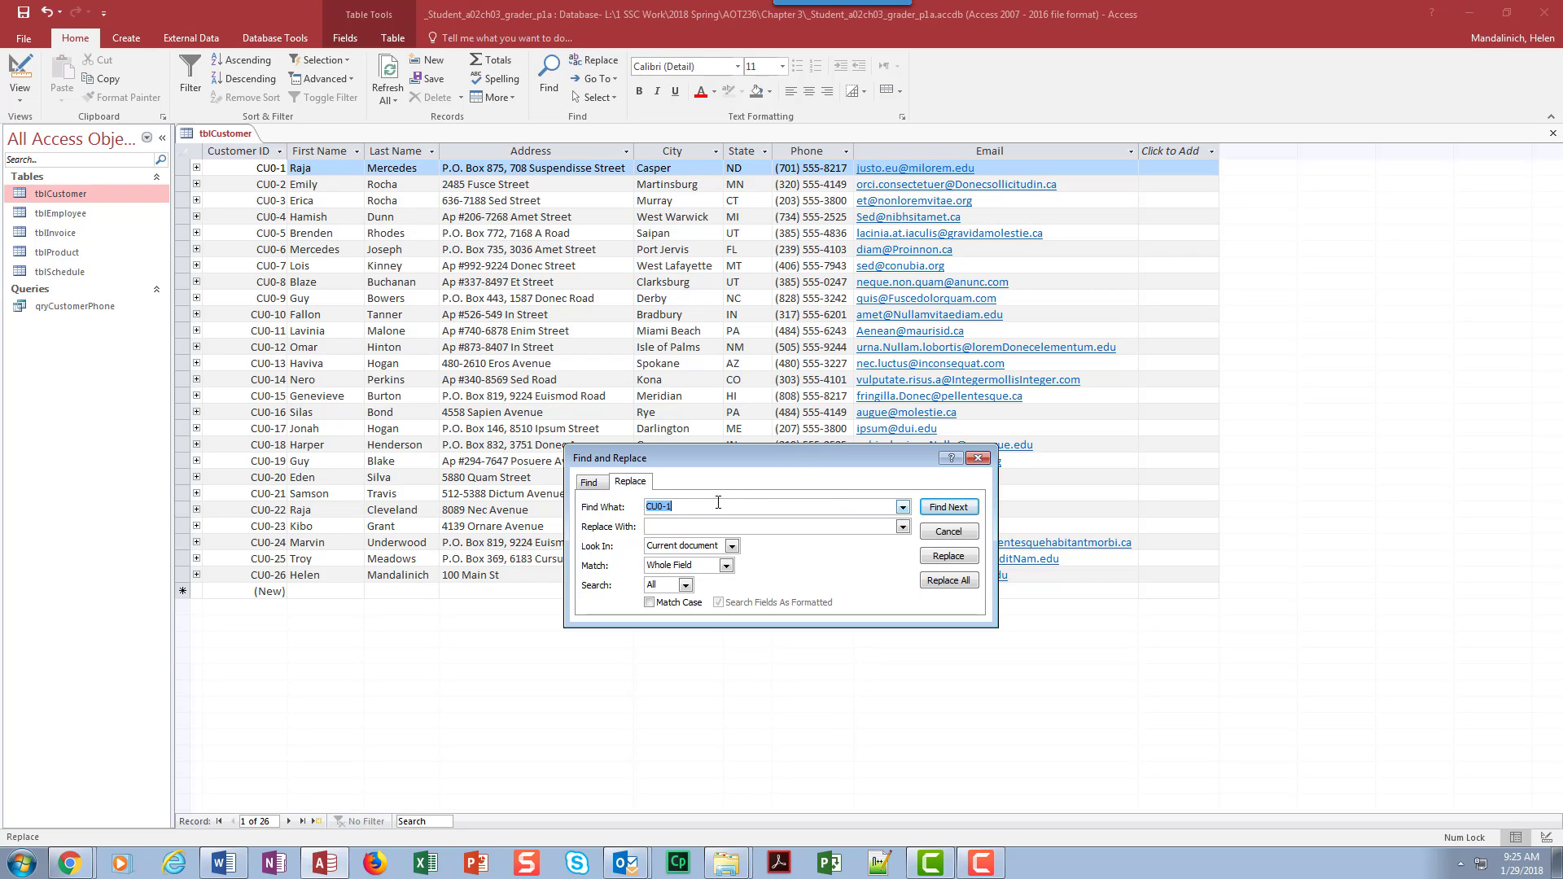
type("Rocha")
left_click(694, 545)
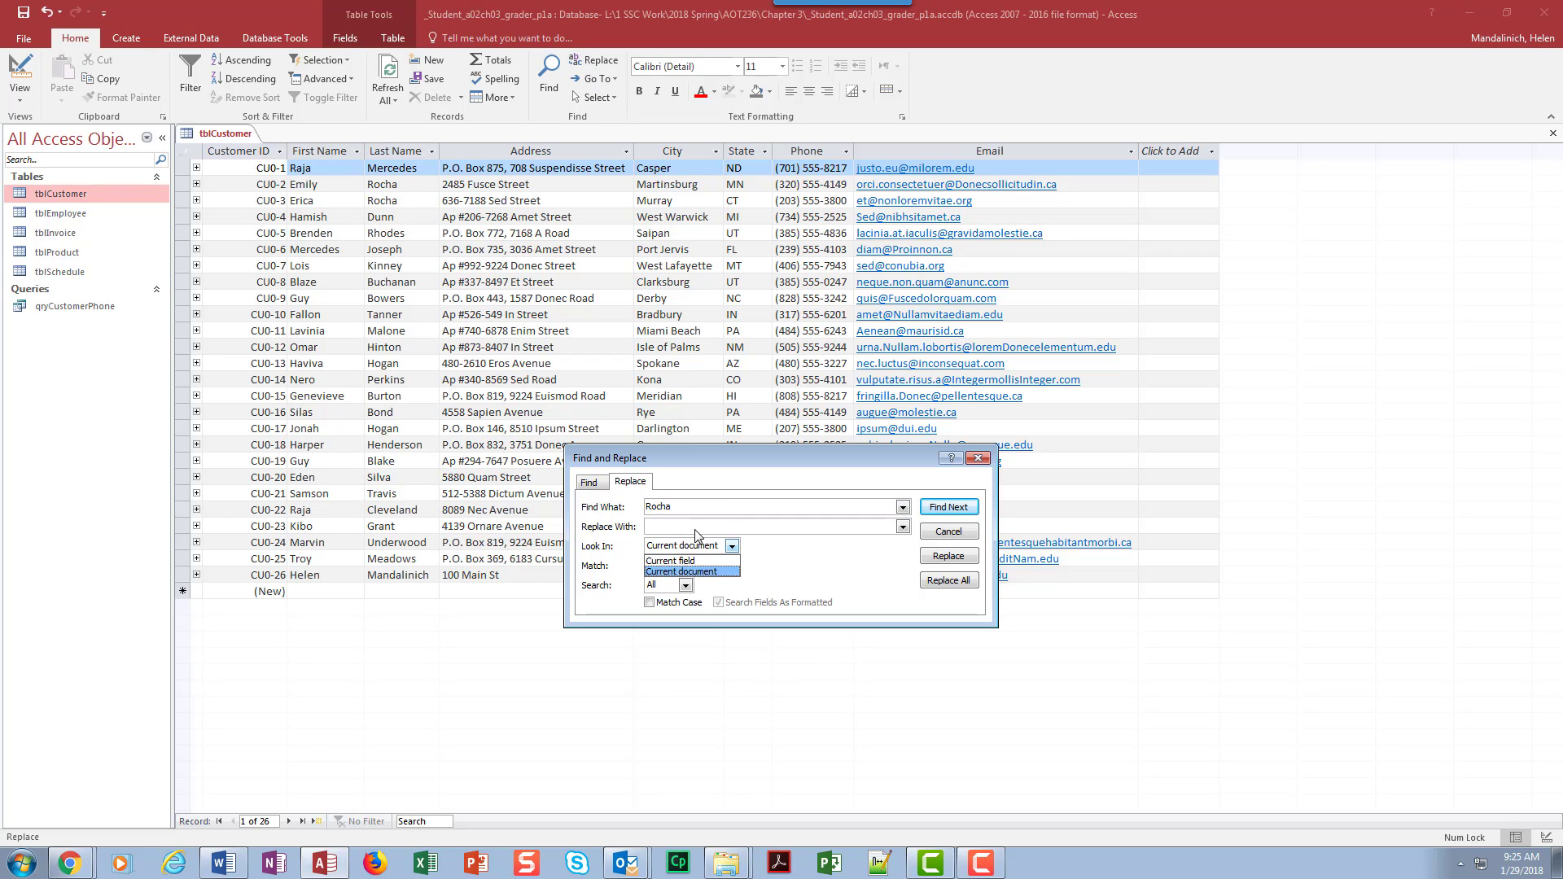
left_click(695, 529)
left_click(703, 523)
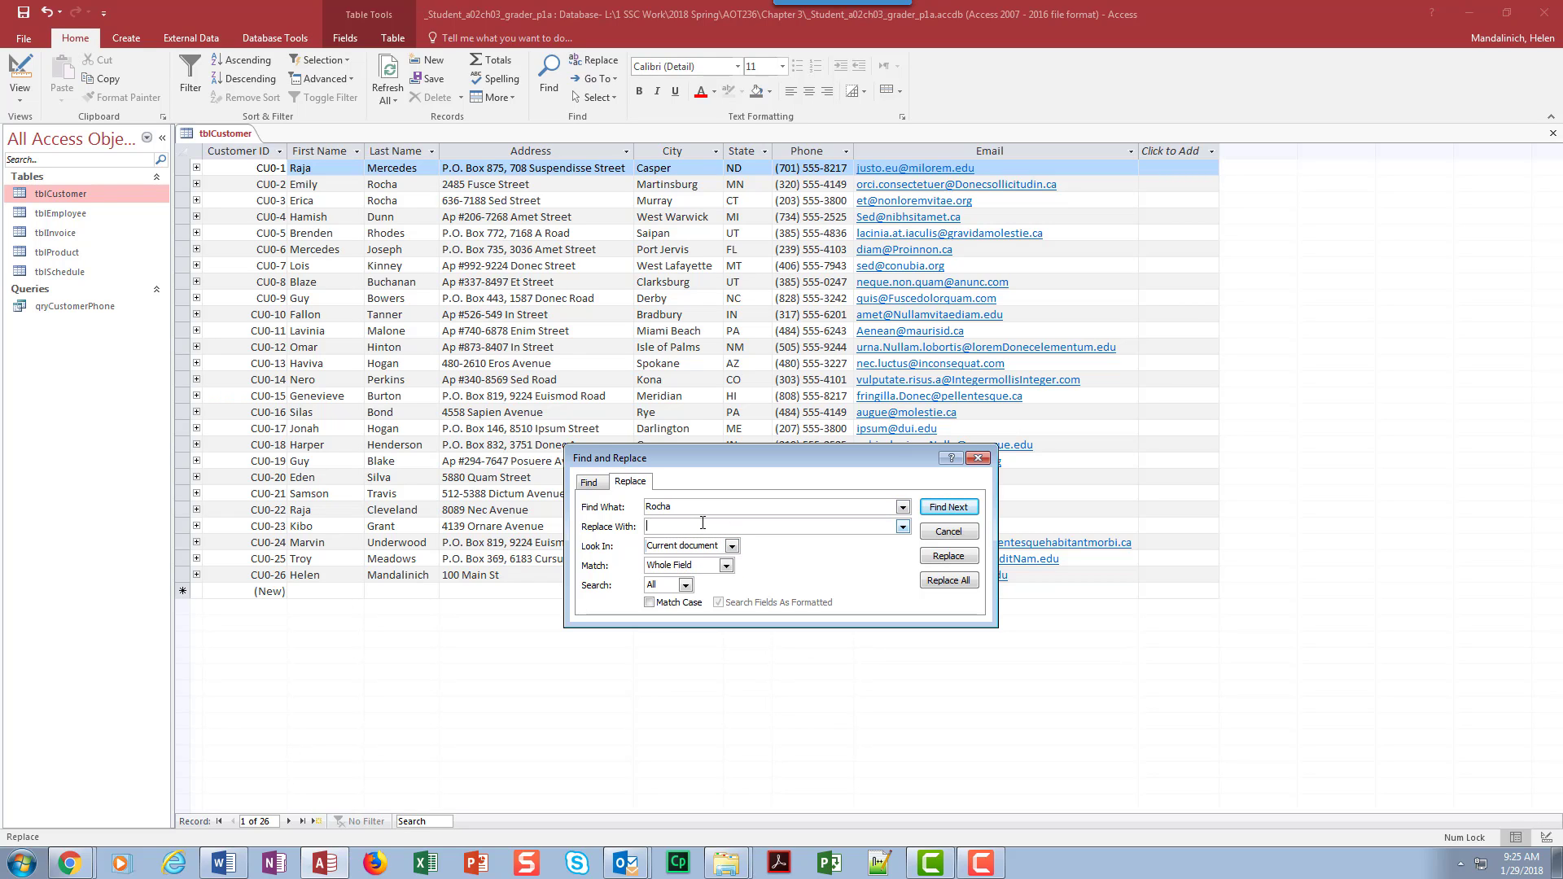
type("Muer")
Step: Skip the first matching record, replace the last name only in the Murray, CT customer's record, and close tblCustomer
left_click(948, 507)
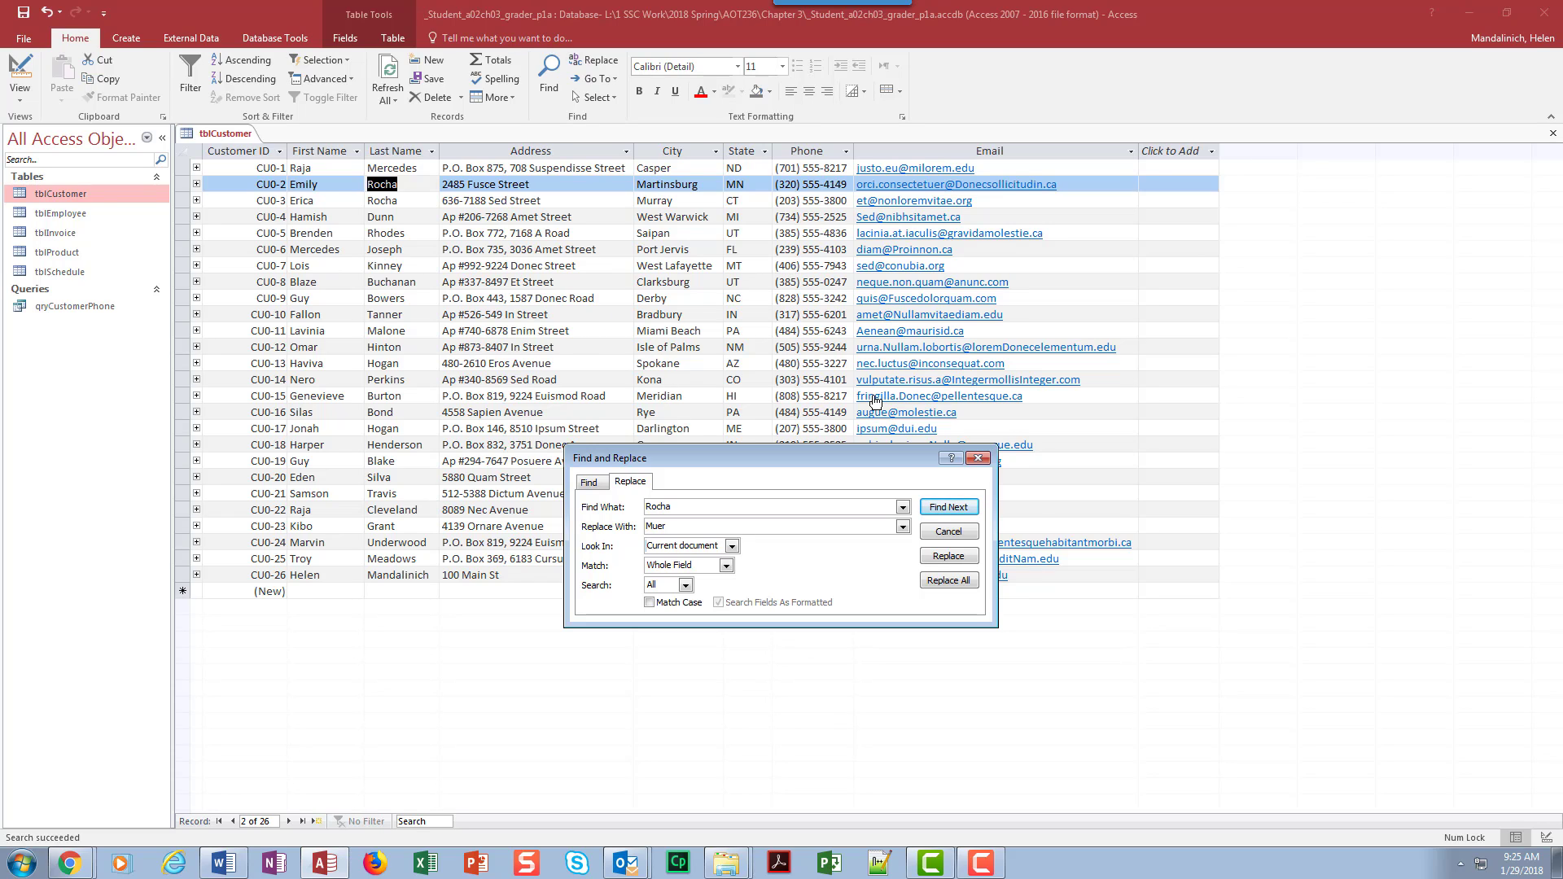
left_click(948, 507)
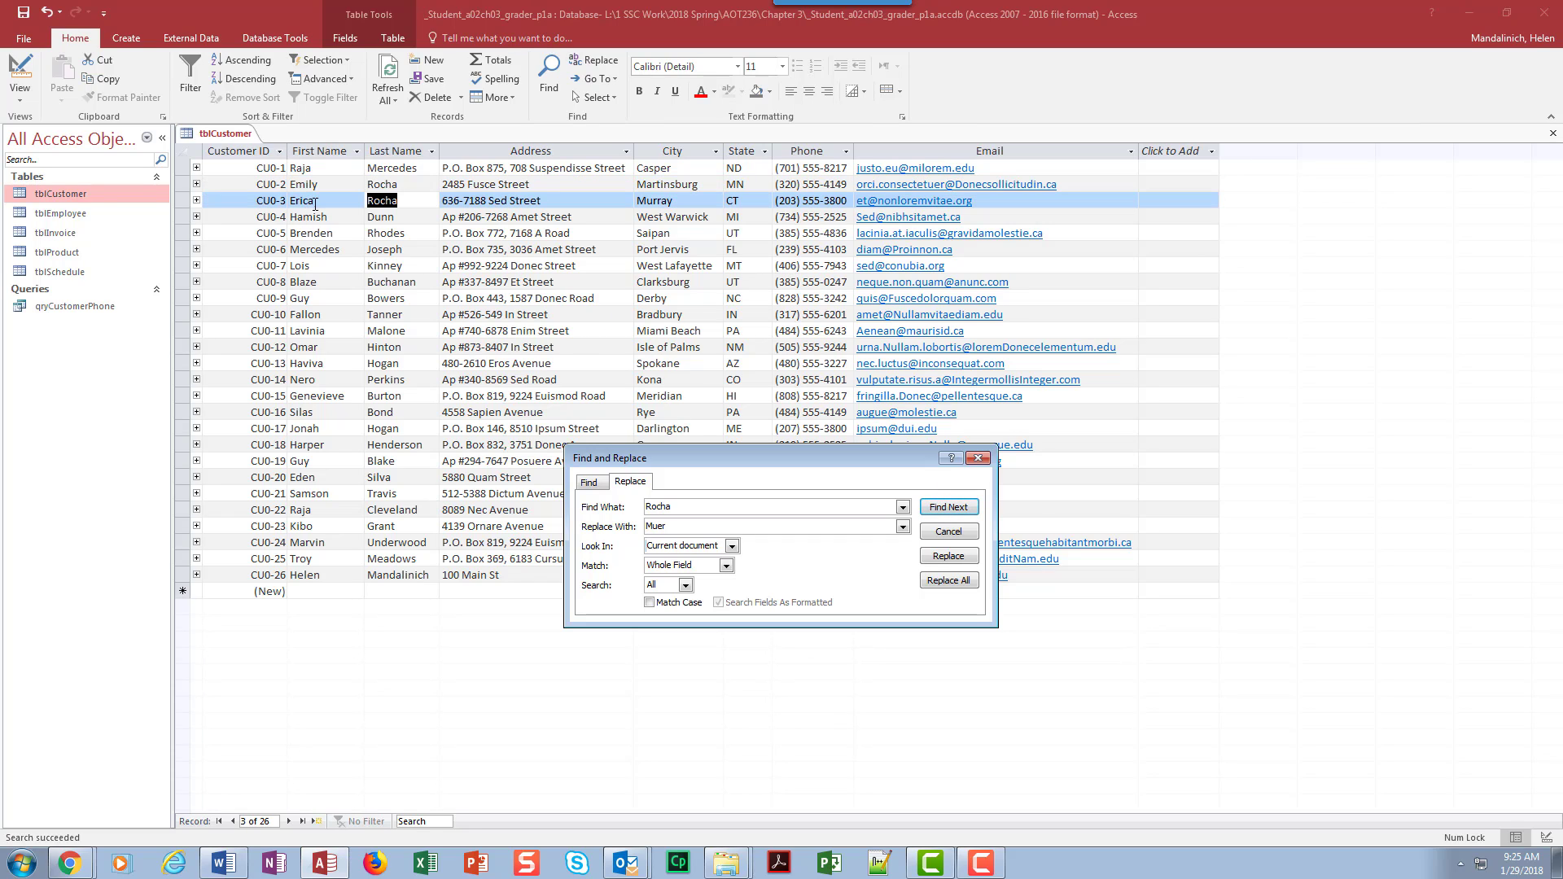
left_click(951, 557)
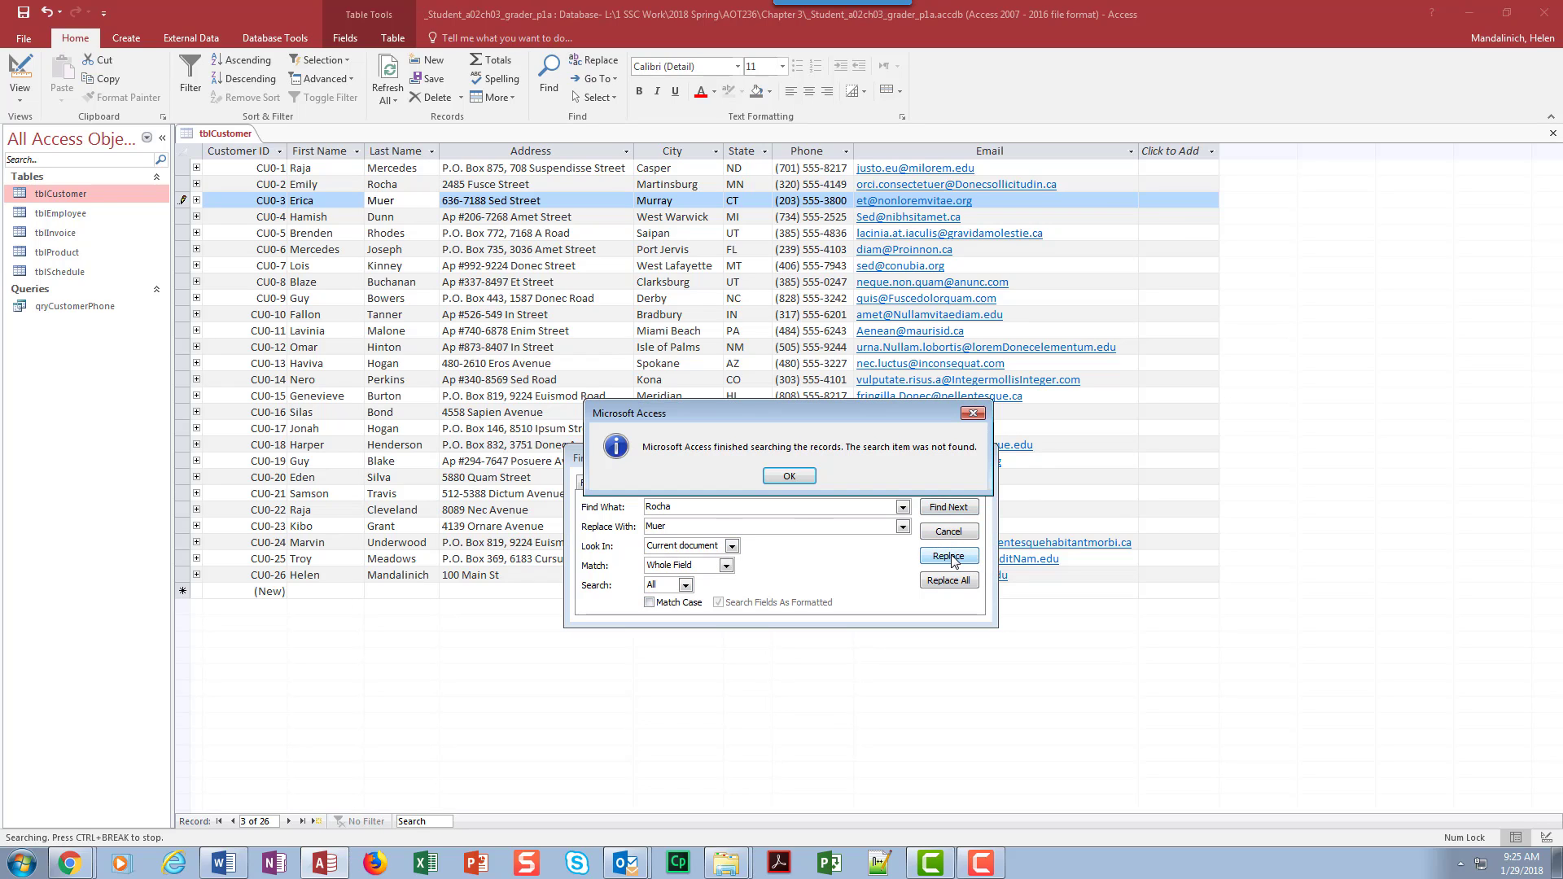
left_click(784, 479)
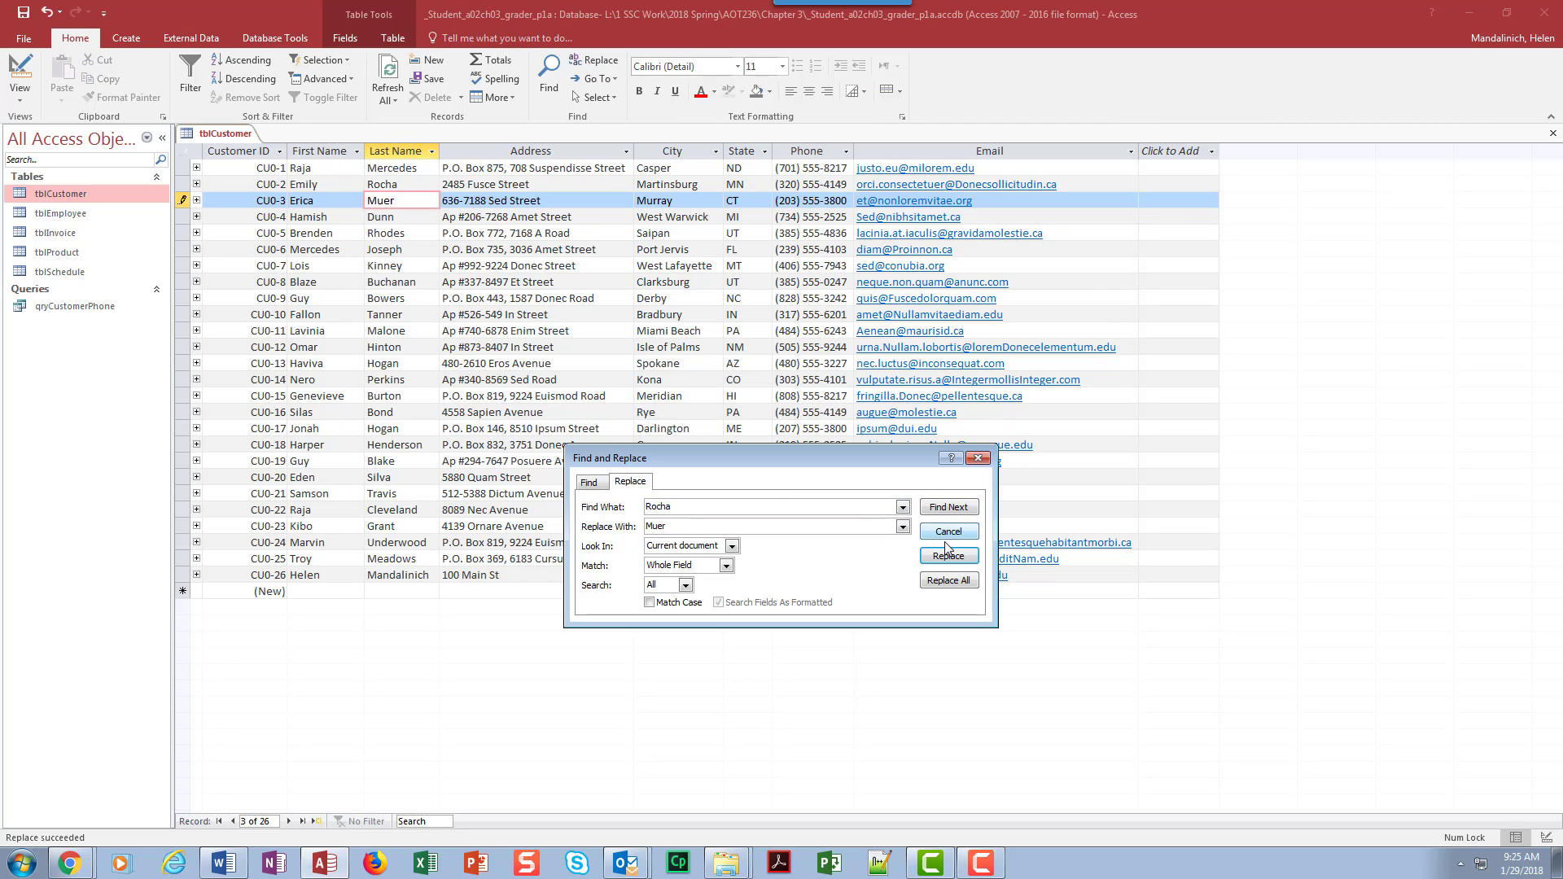
left_click(978, 458)
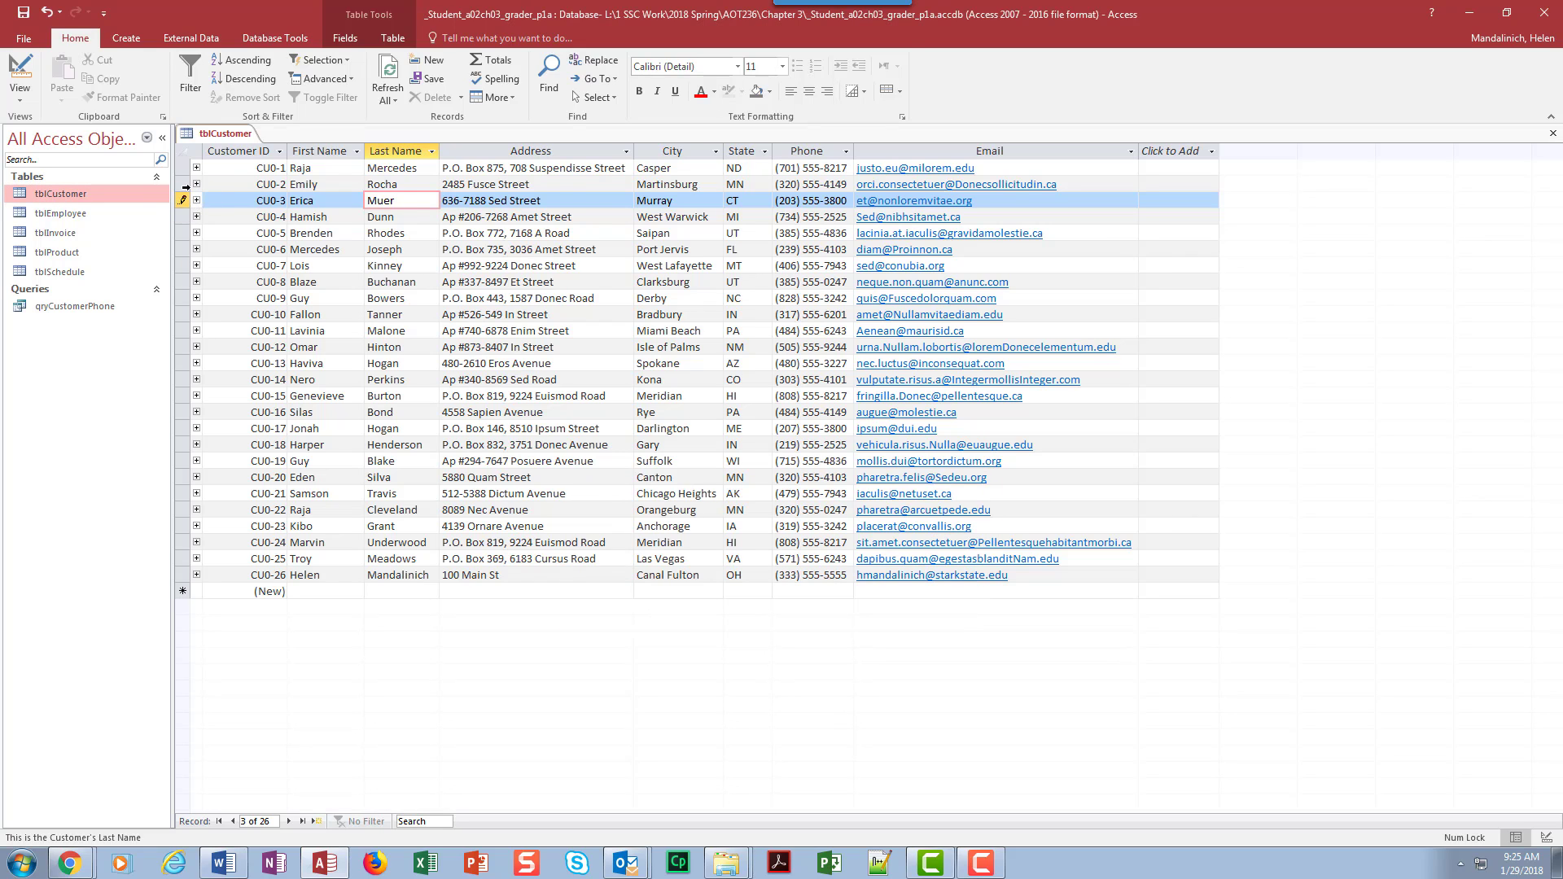
left_click(372, 217)
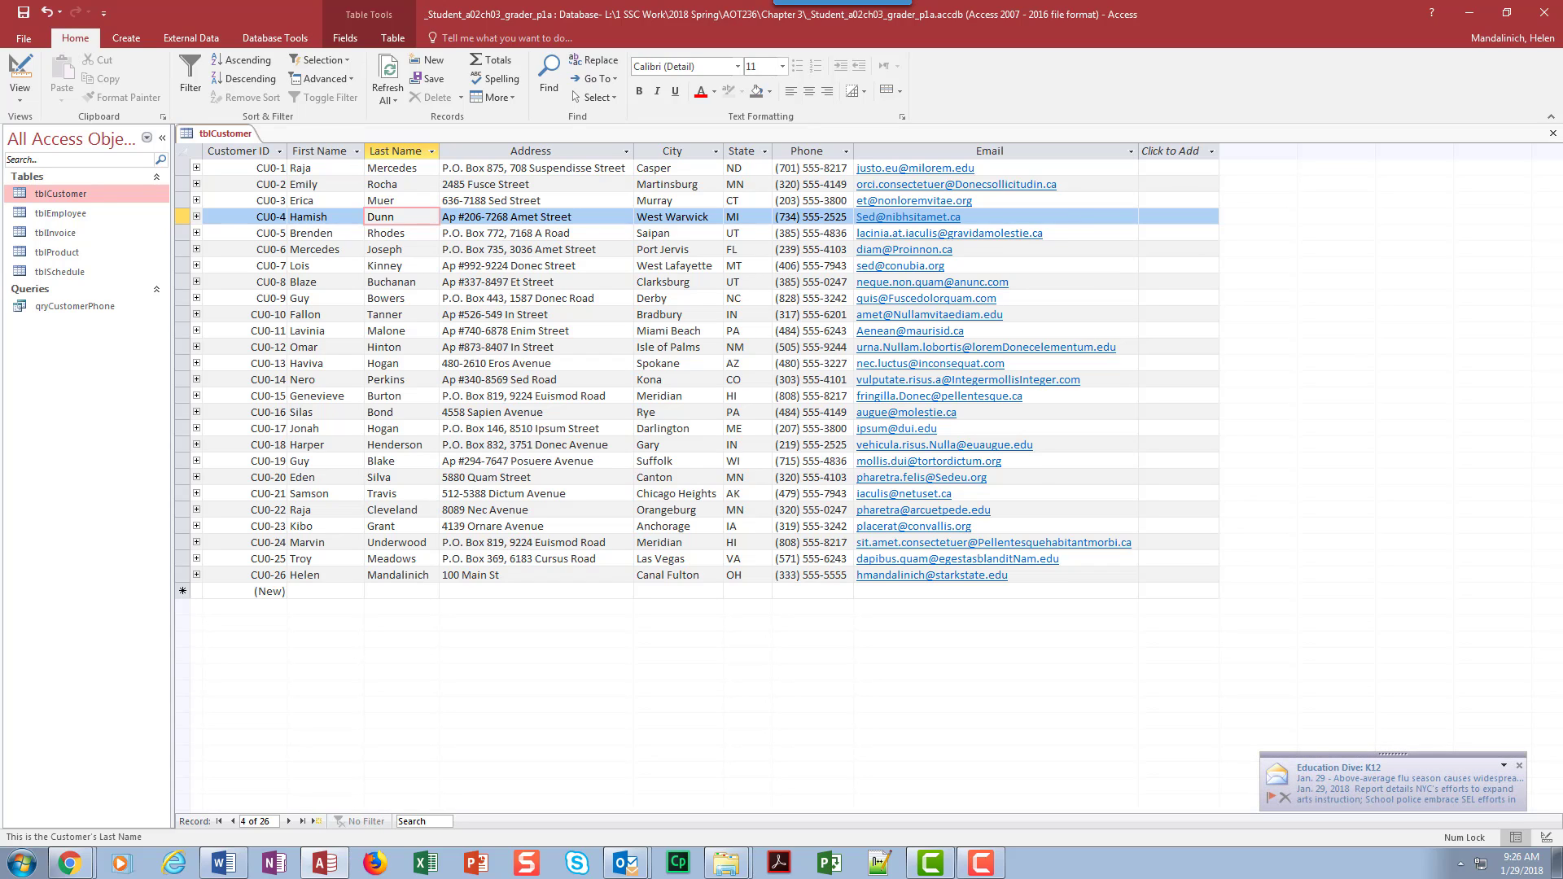
left_click(1520, 767)
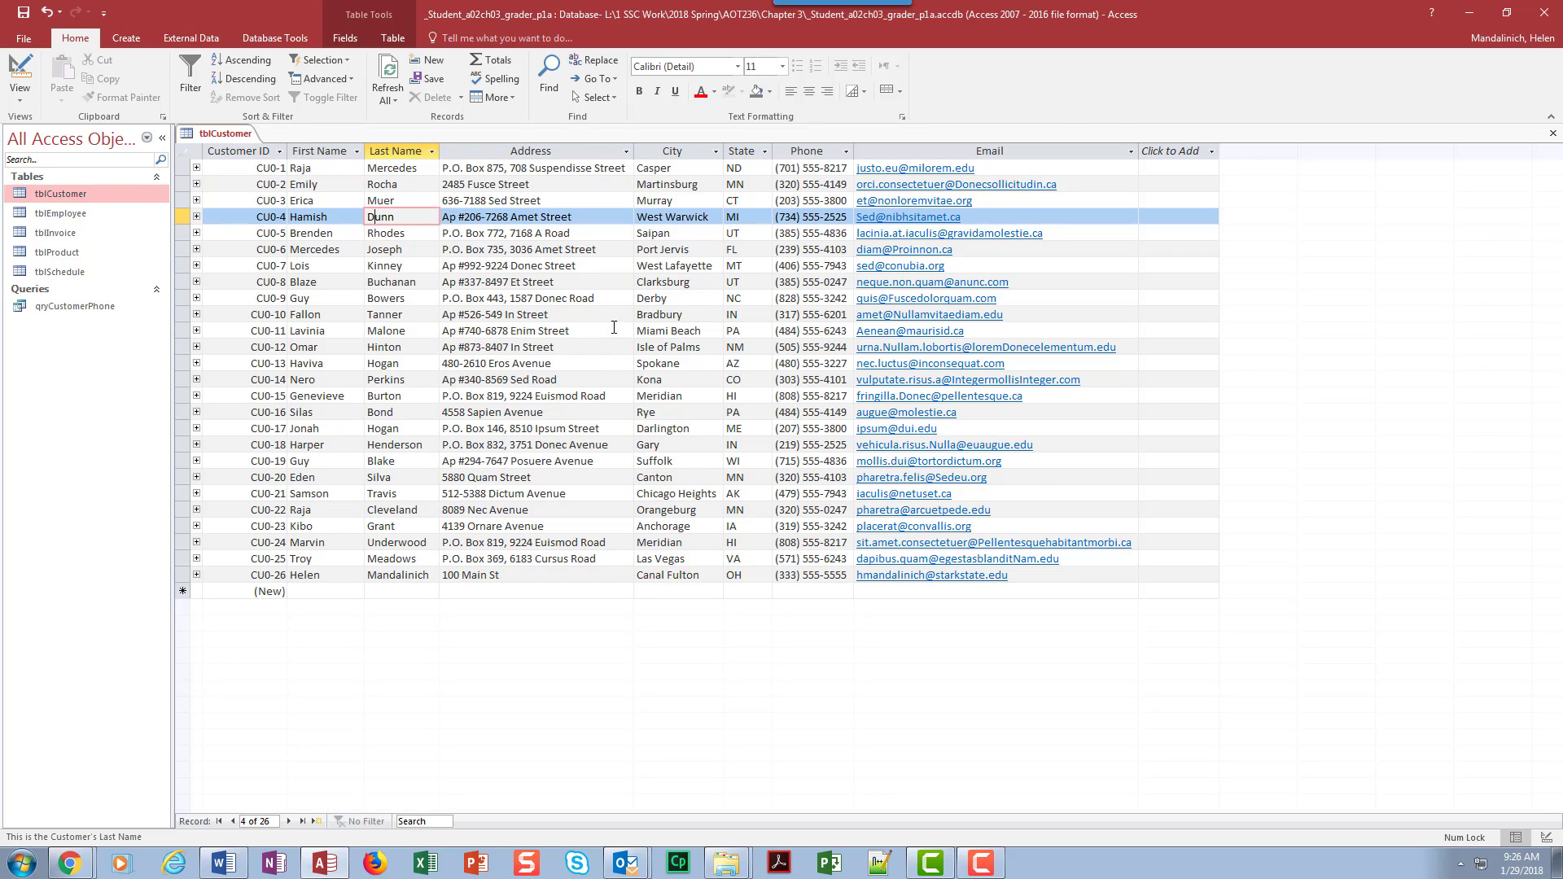
left_click(1552, 133)
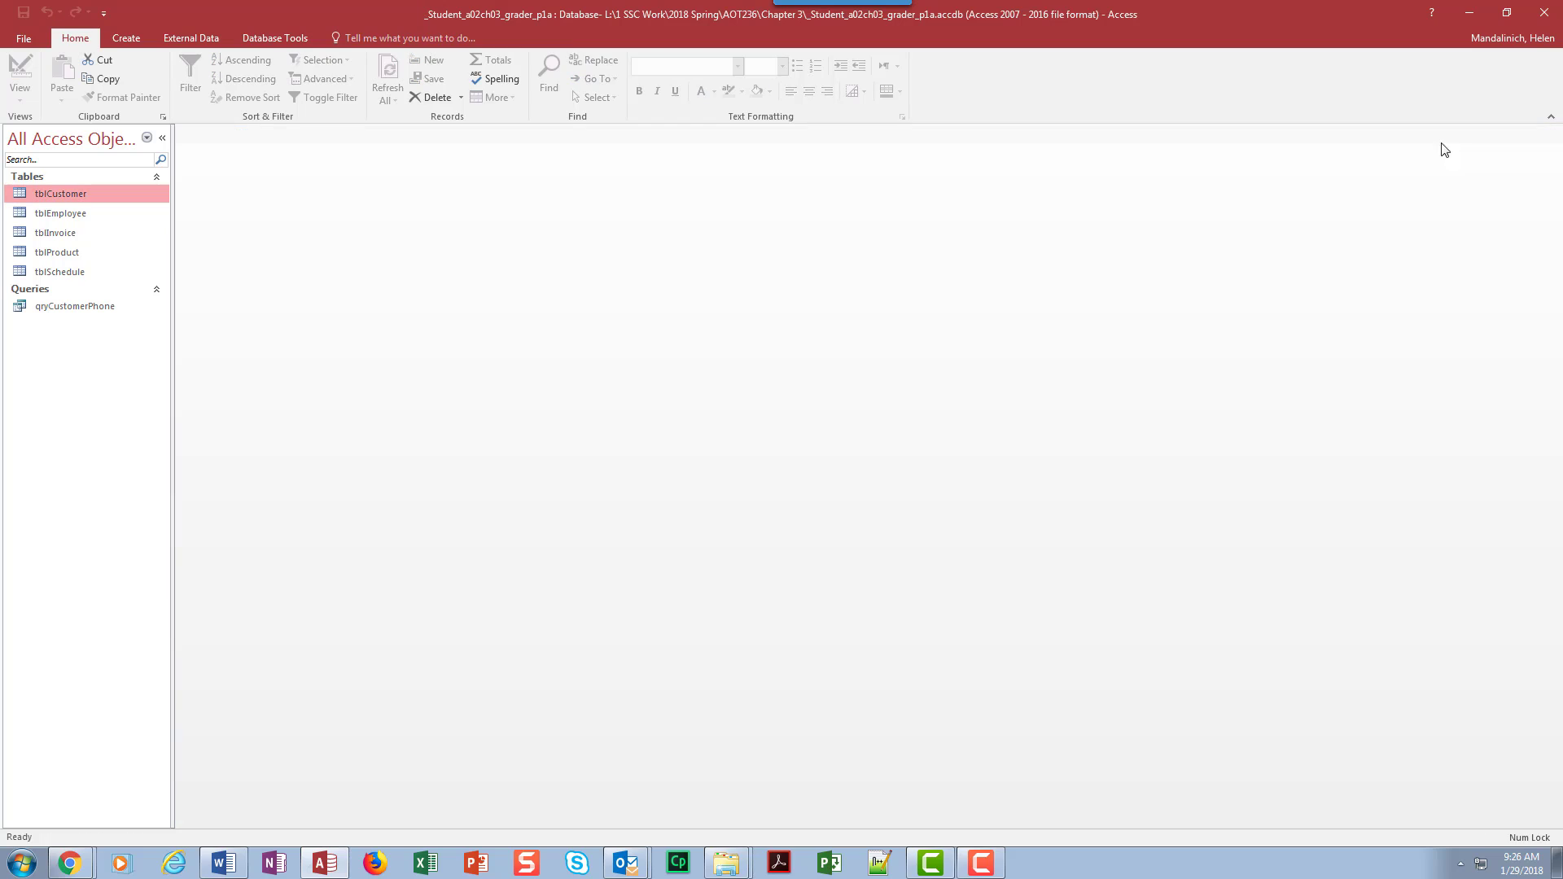
Step: Search the tblProduct table for *butter*, step through all matching products, and close the table
double_click(101, 251)
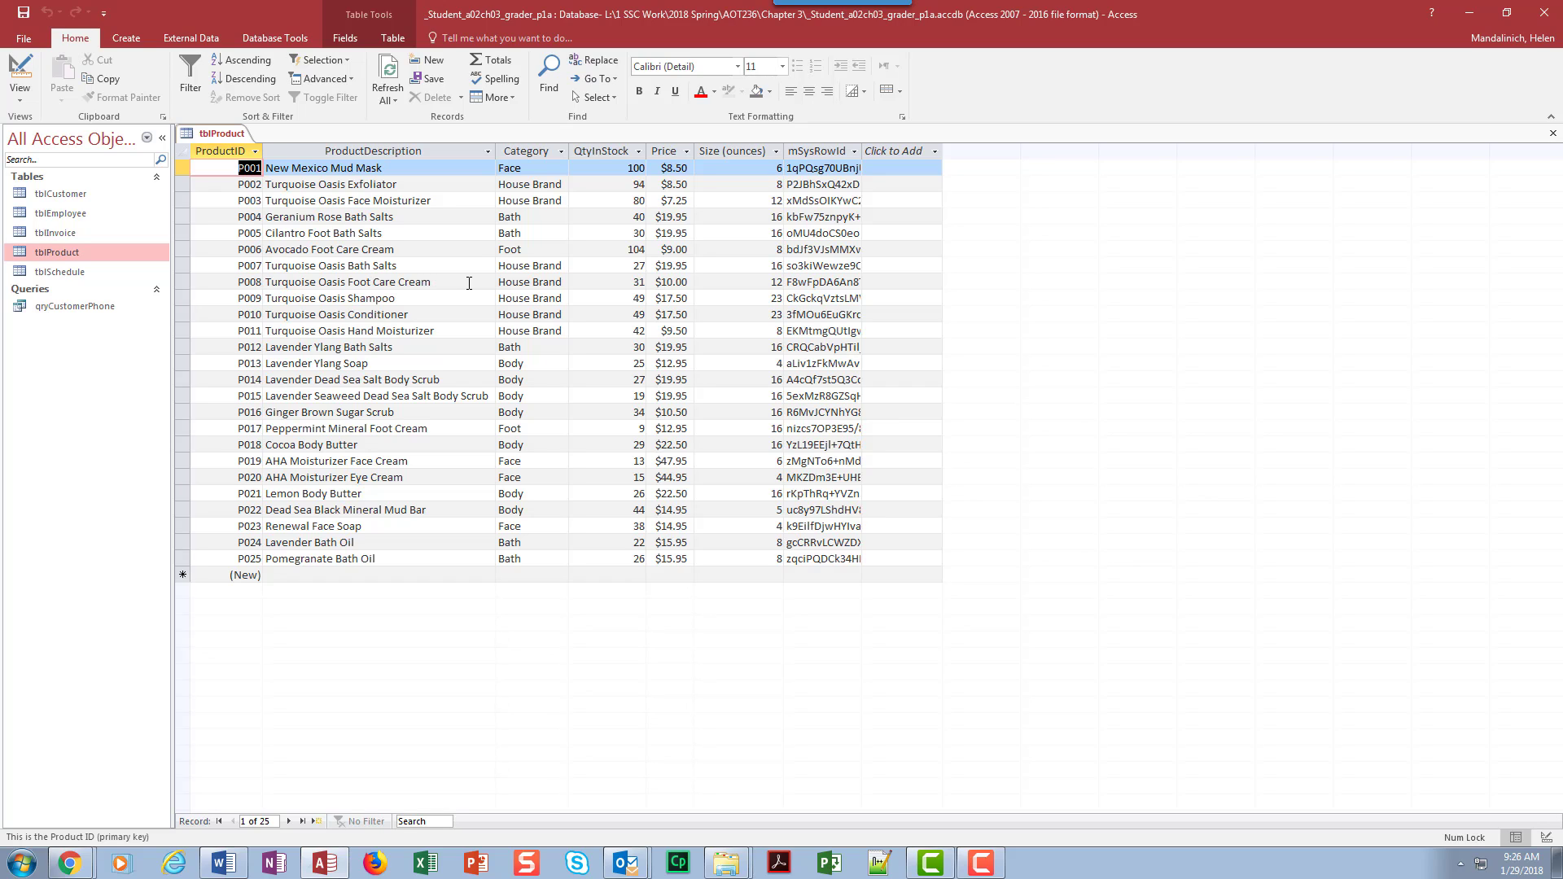
left_click(549, 78)
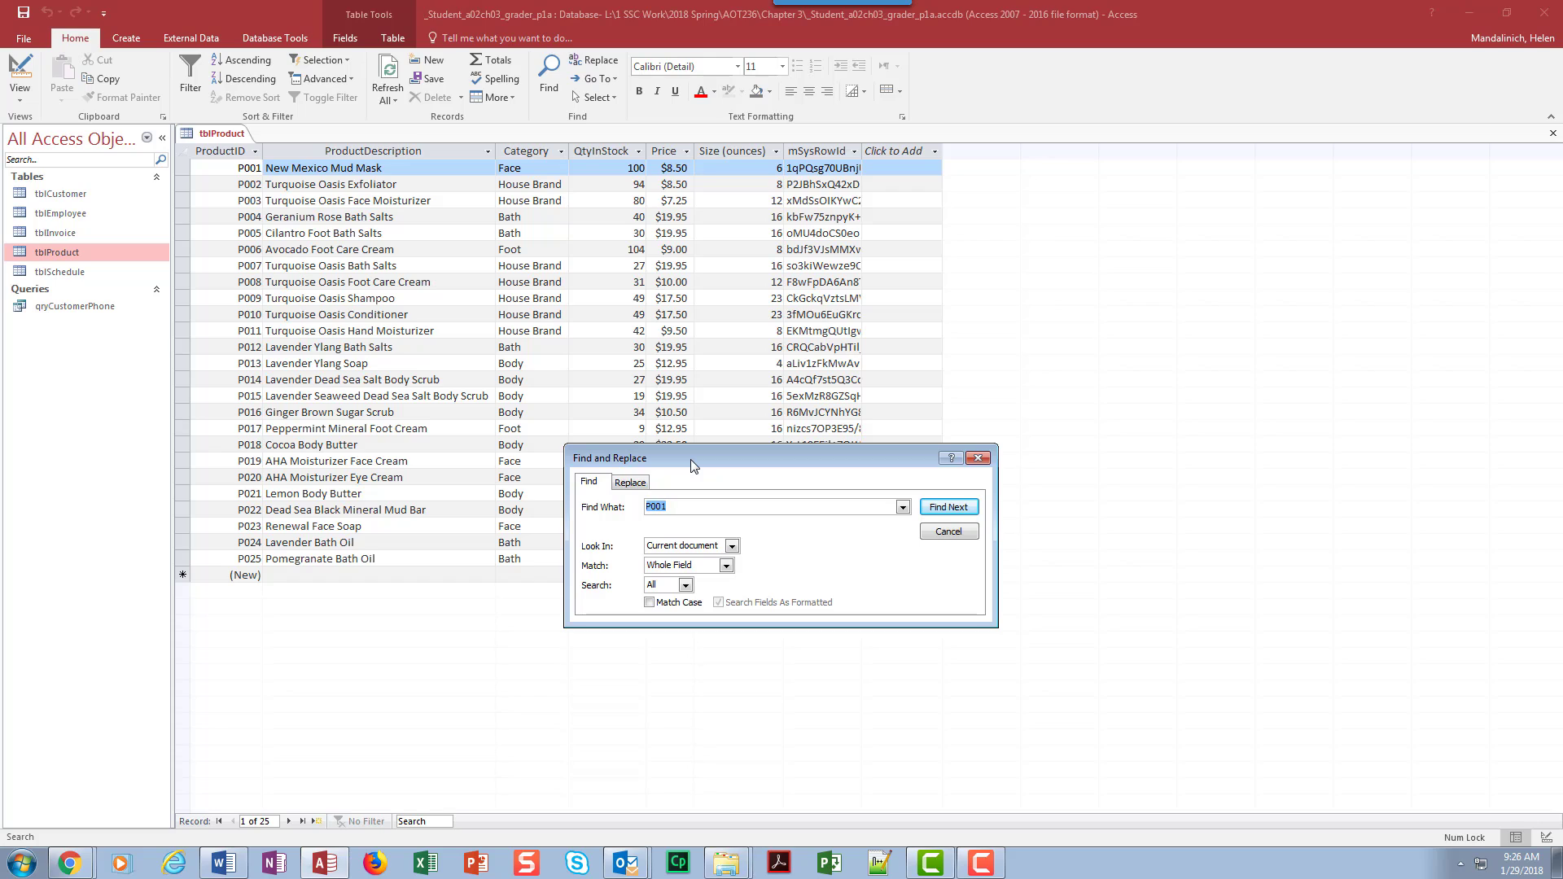
type("*")
left_click(949, 506)
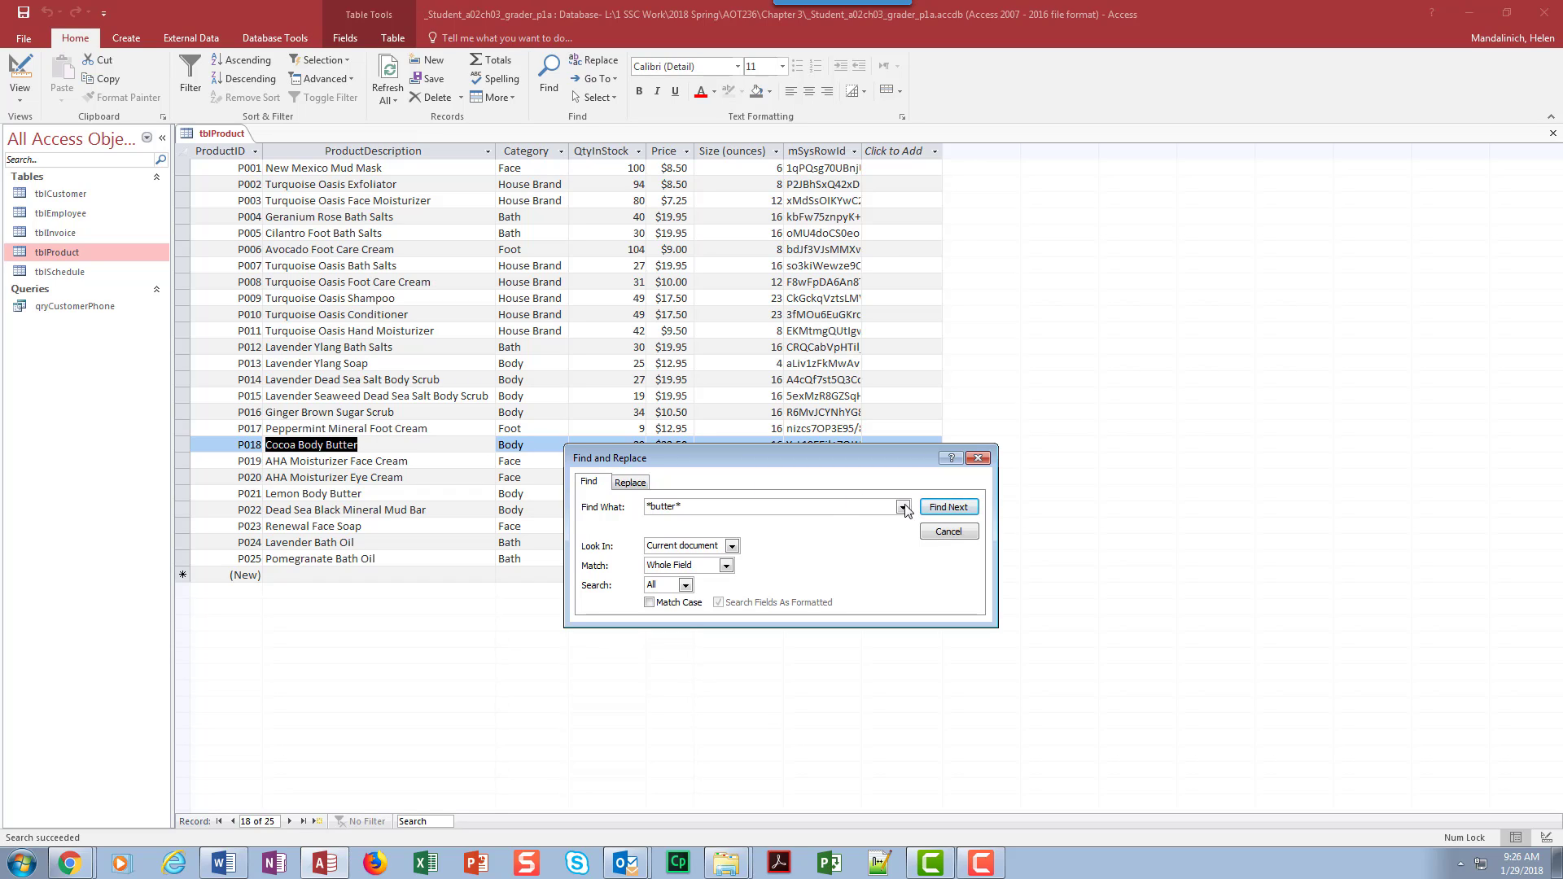
left_click(942, 510)
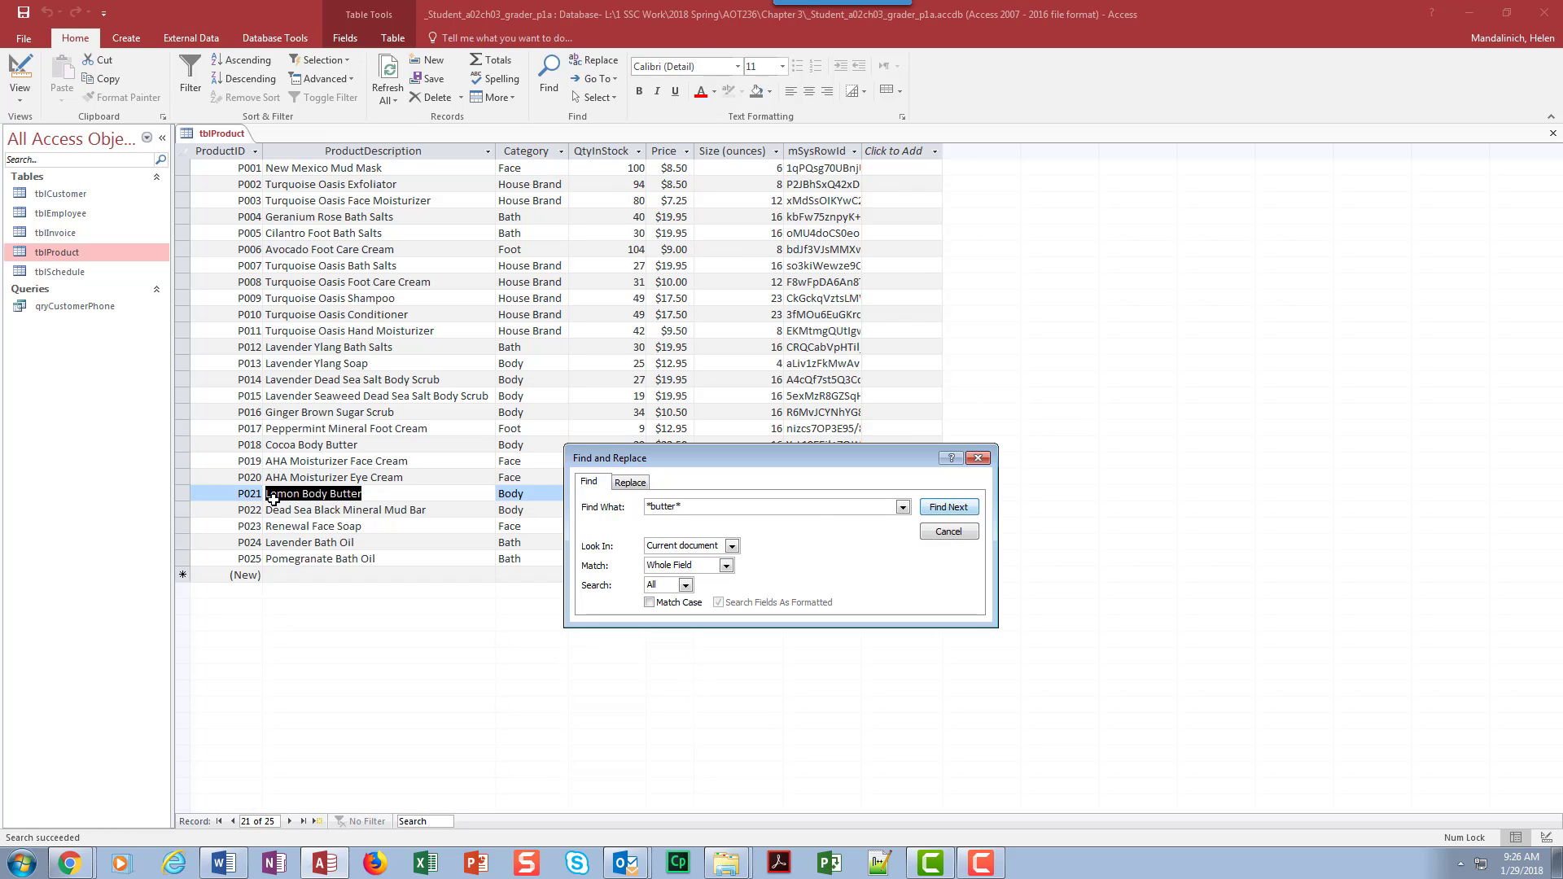
left_click(942, 510)
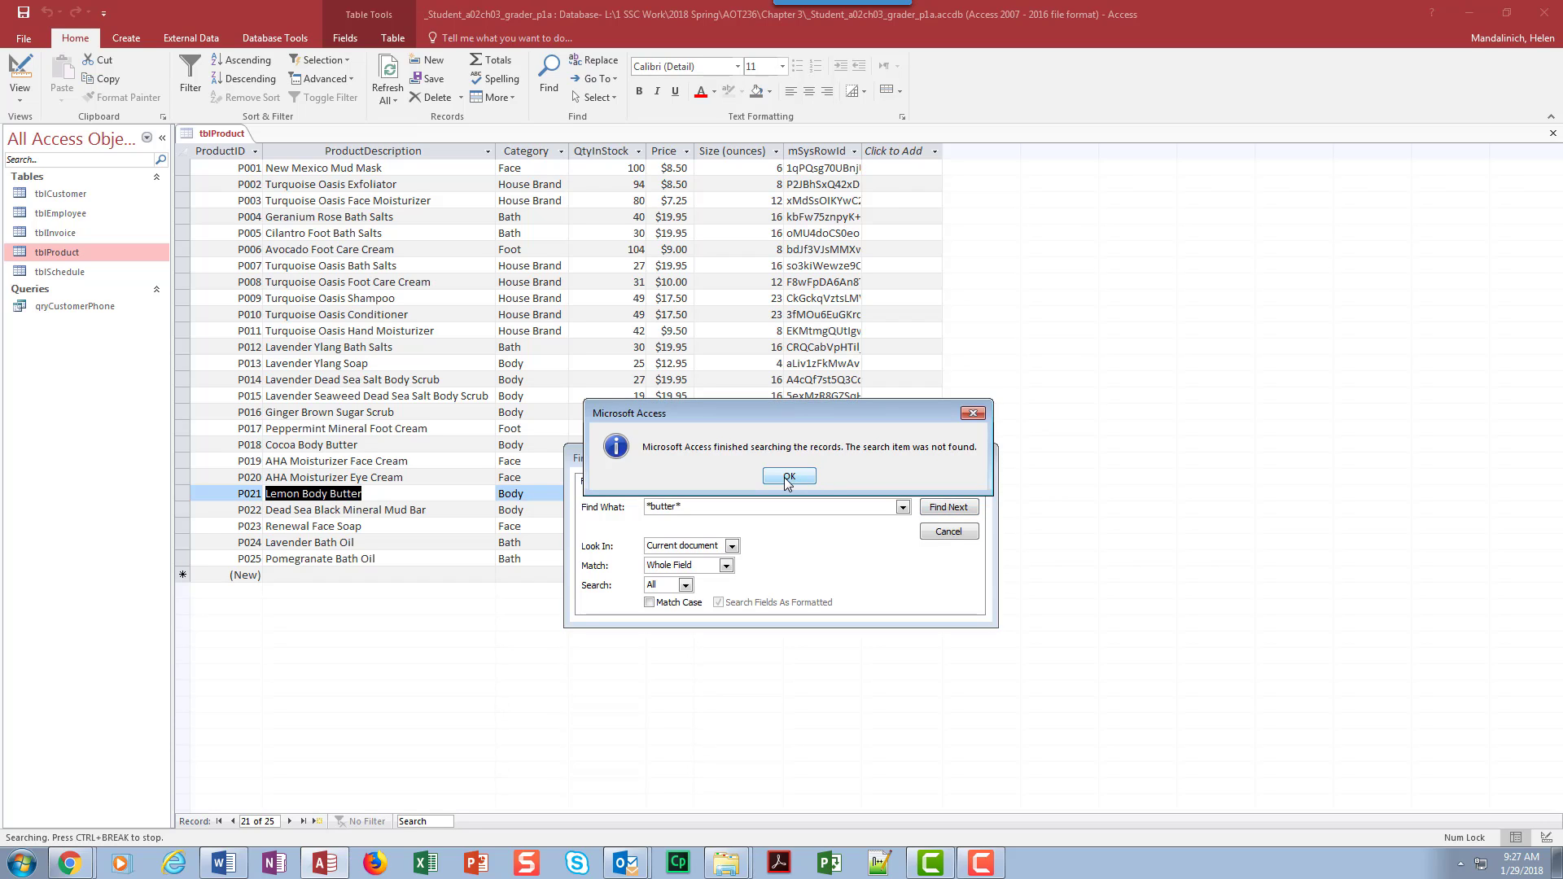
left_click(788, 478)
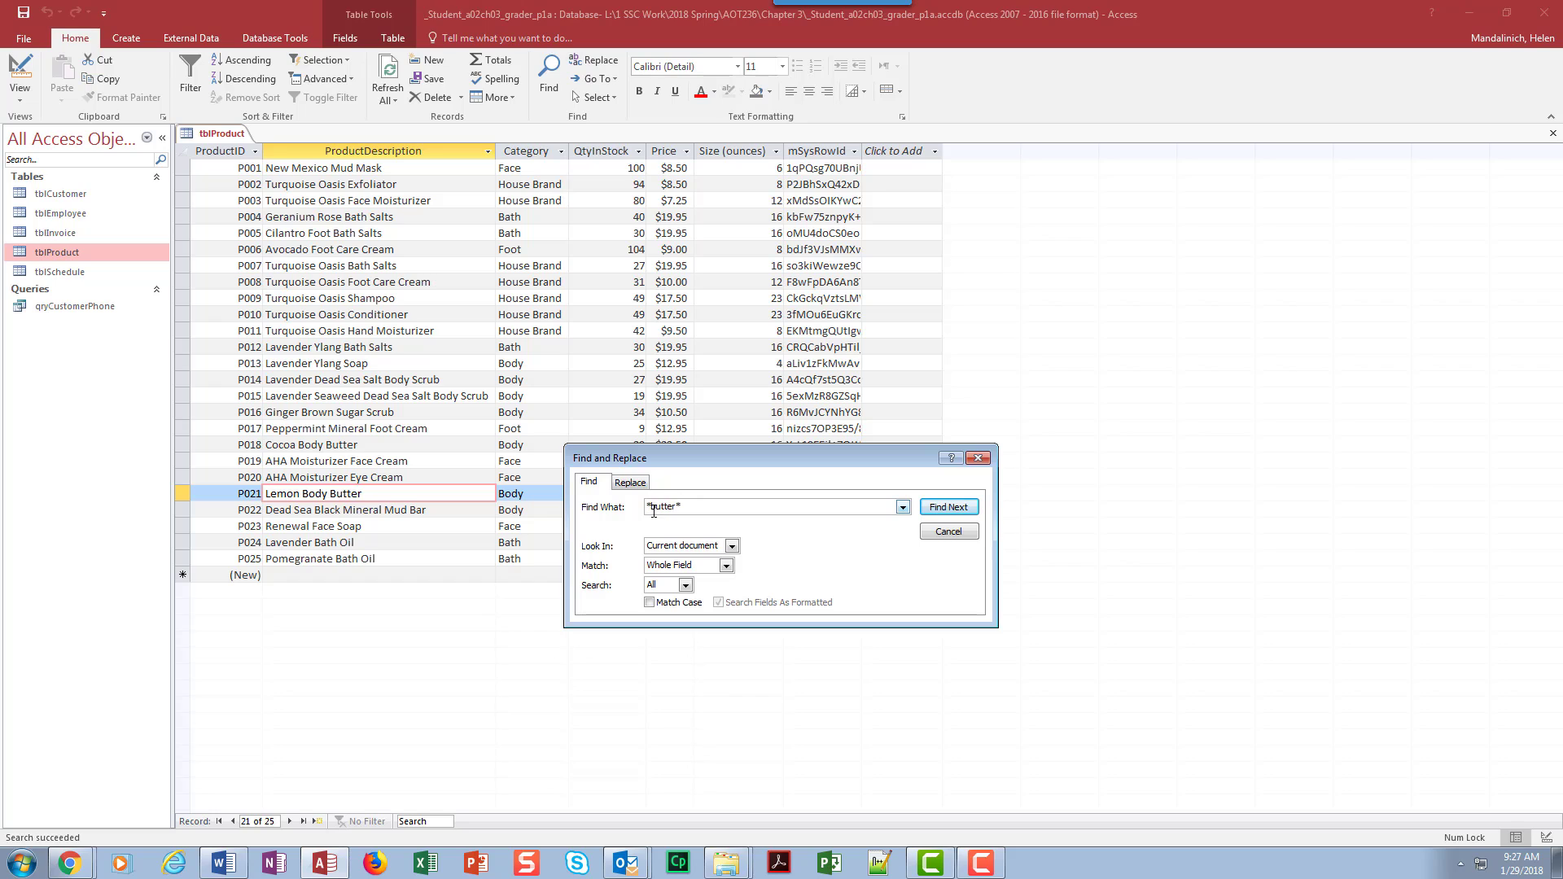
left_click(948, 532)
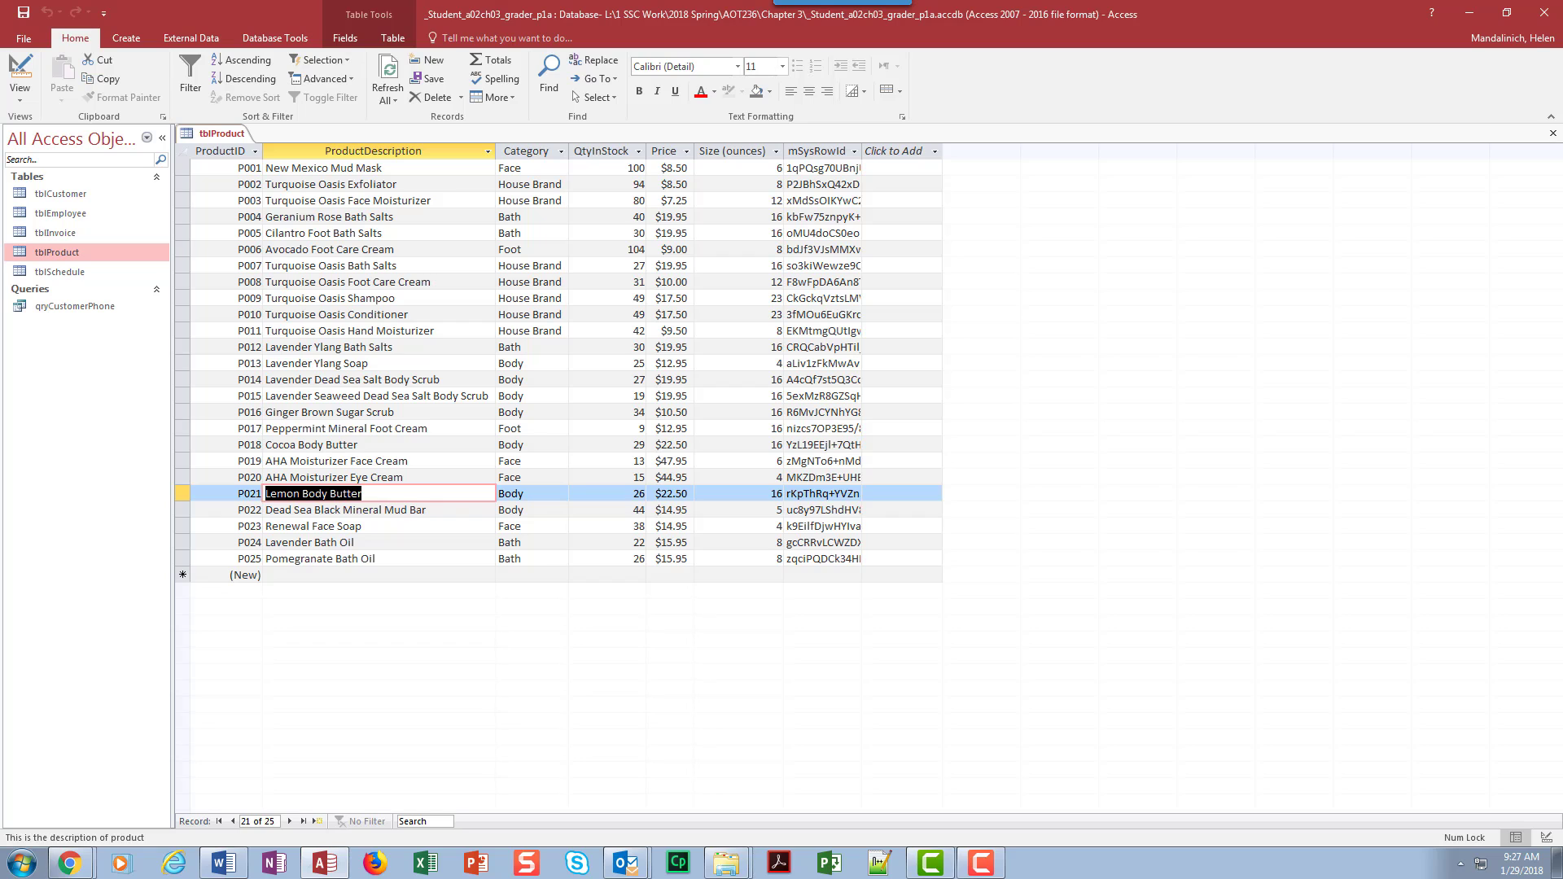
left_click(1555, 139)
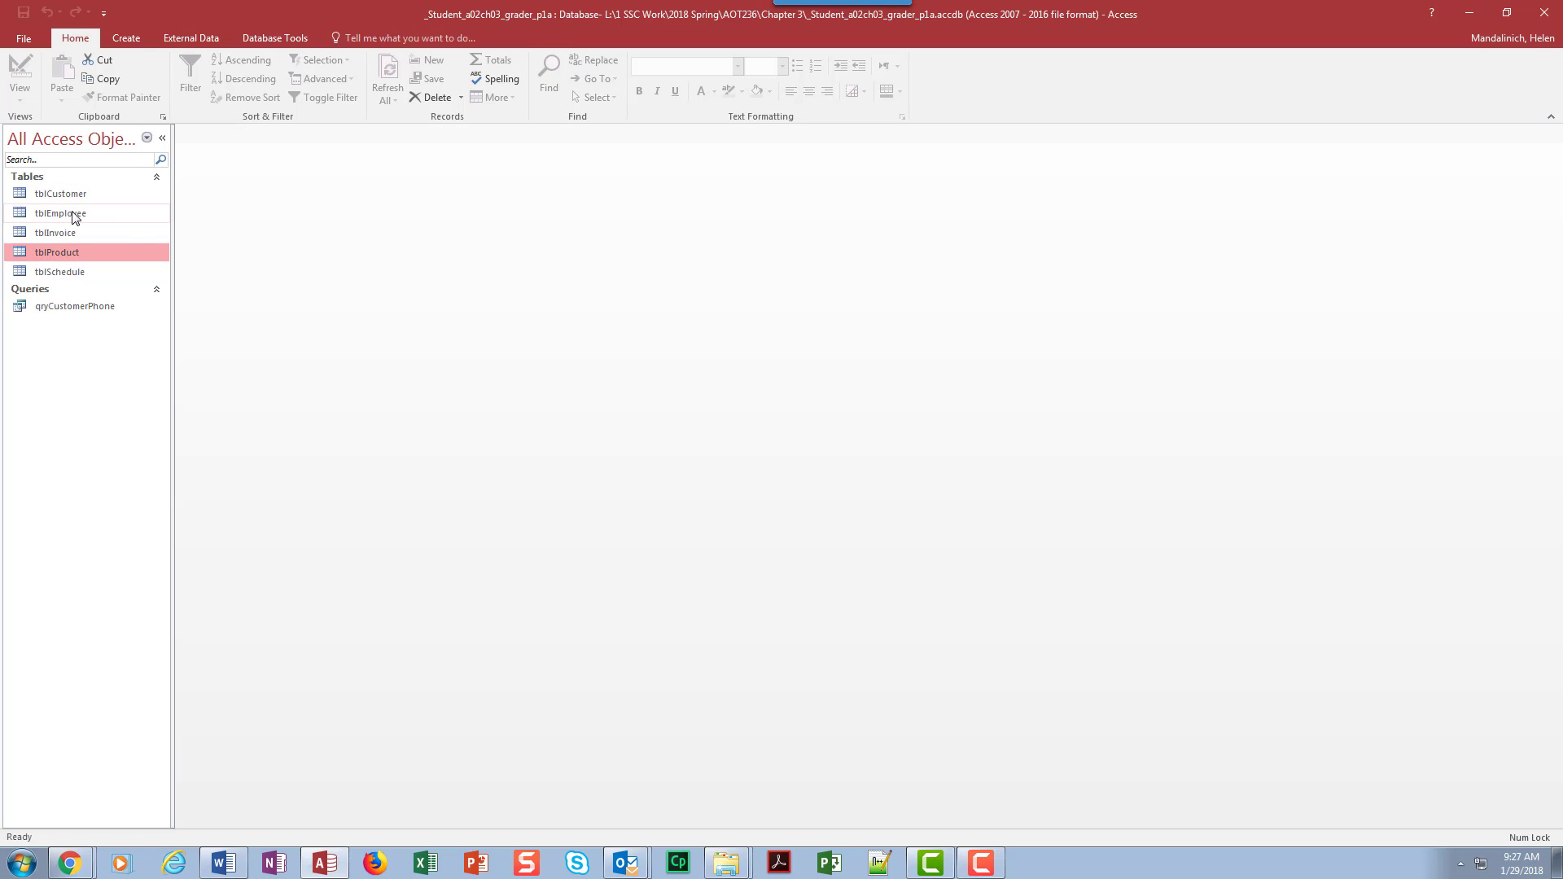
Step: Filter tblCustomer by selection to records whose State equals "MN", save the table with the filter, and close it
double_click(72, 213)
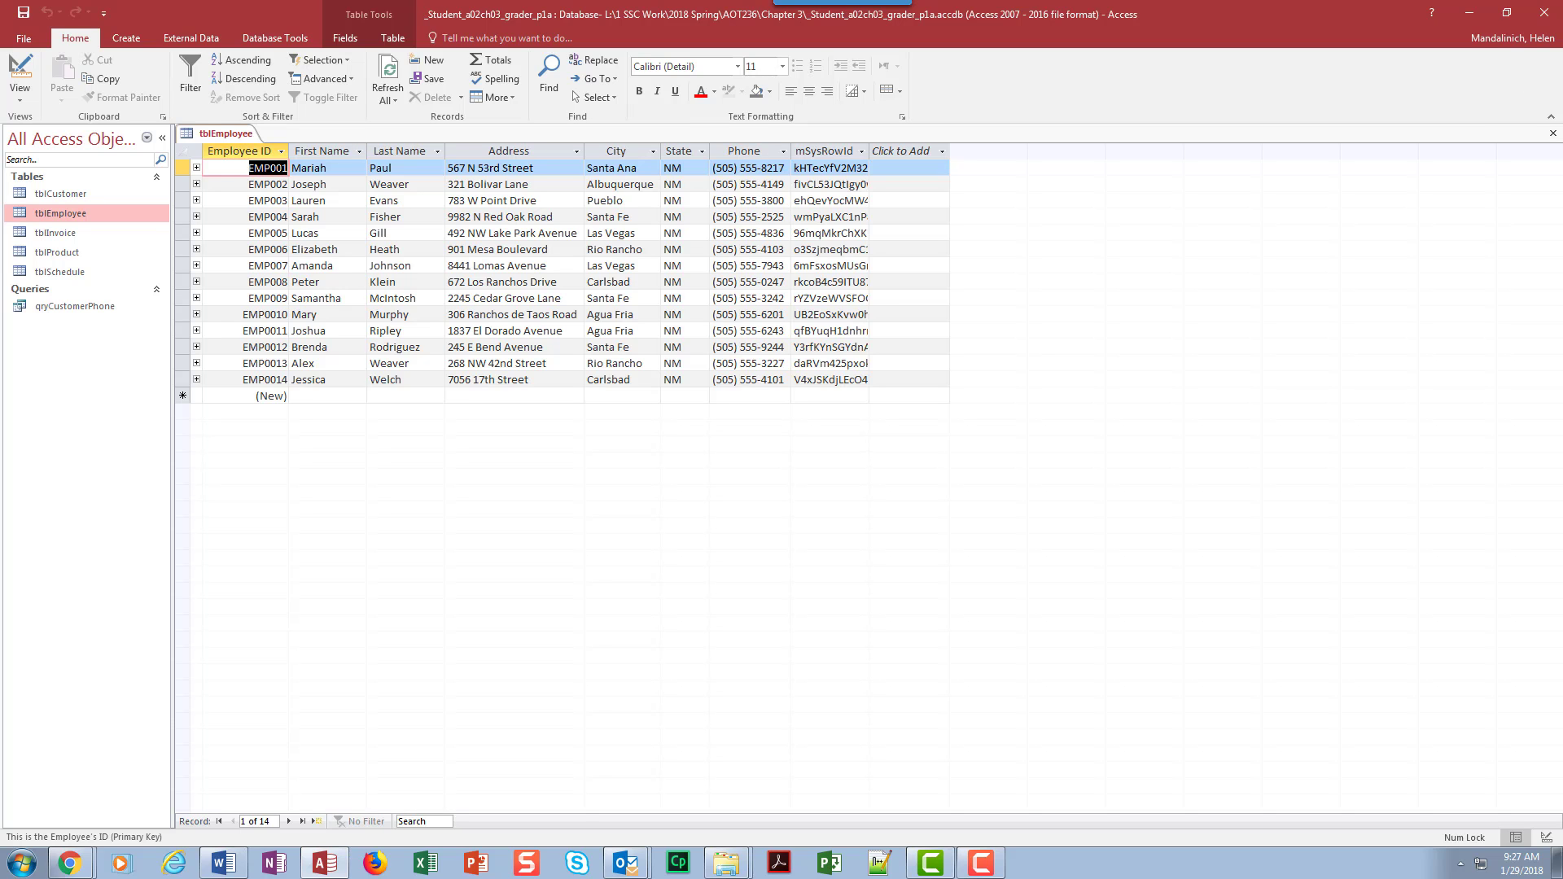
left_click(1553, 133)
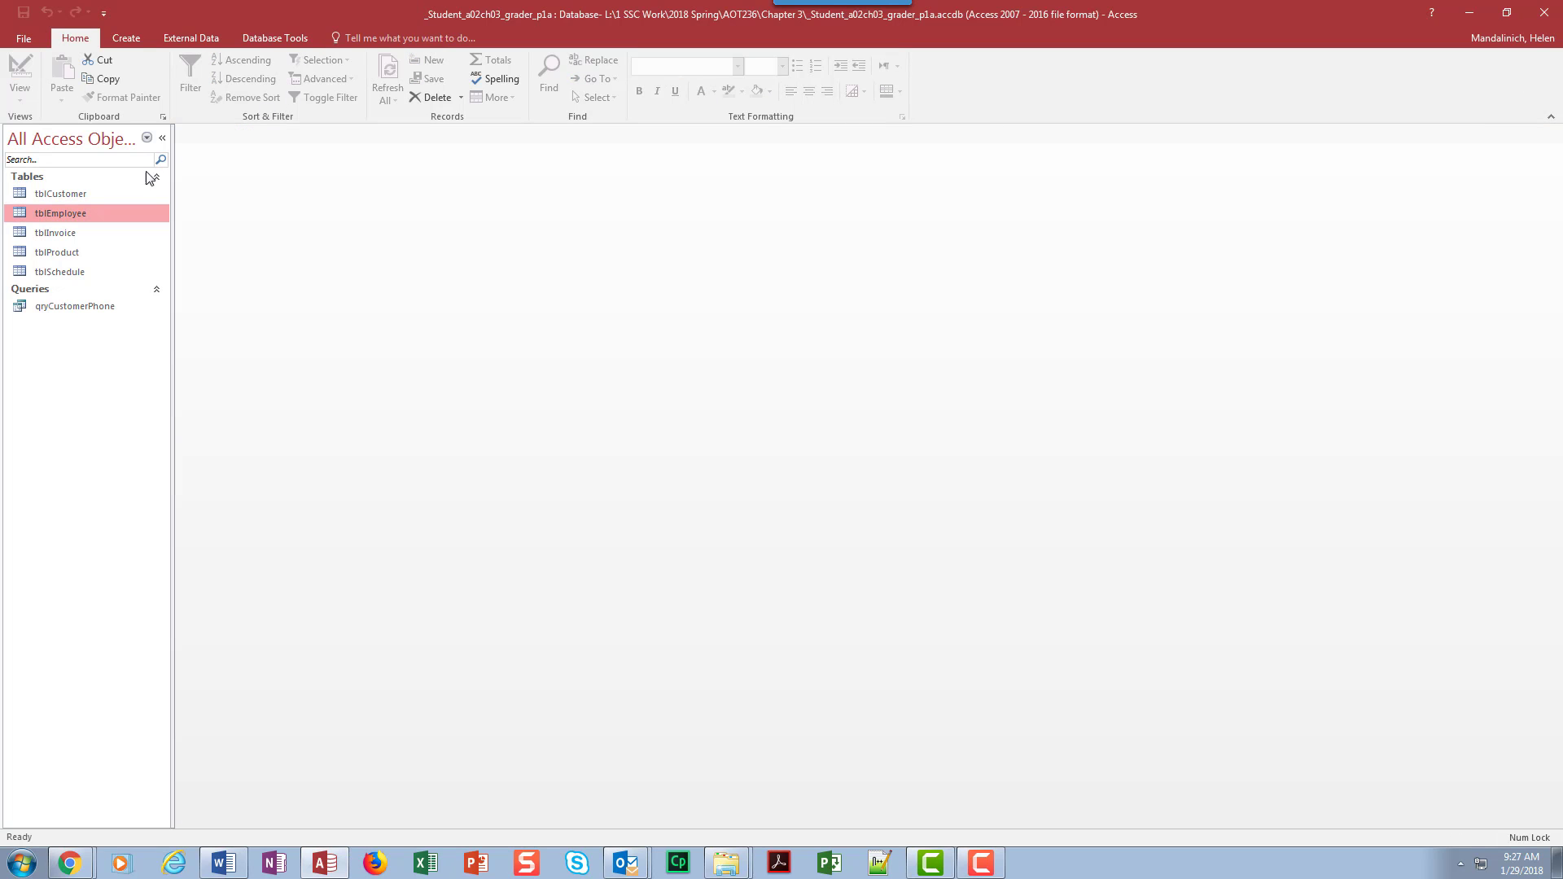
double_click(139, 195)
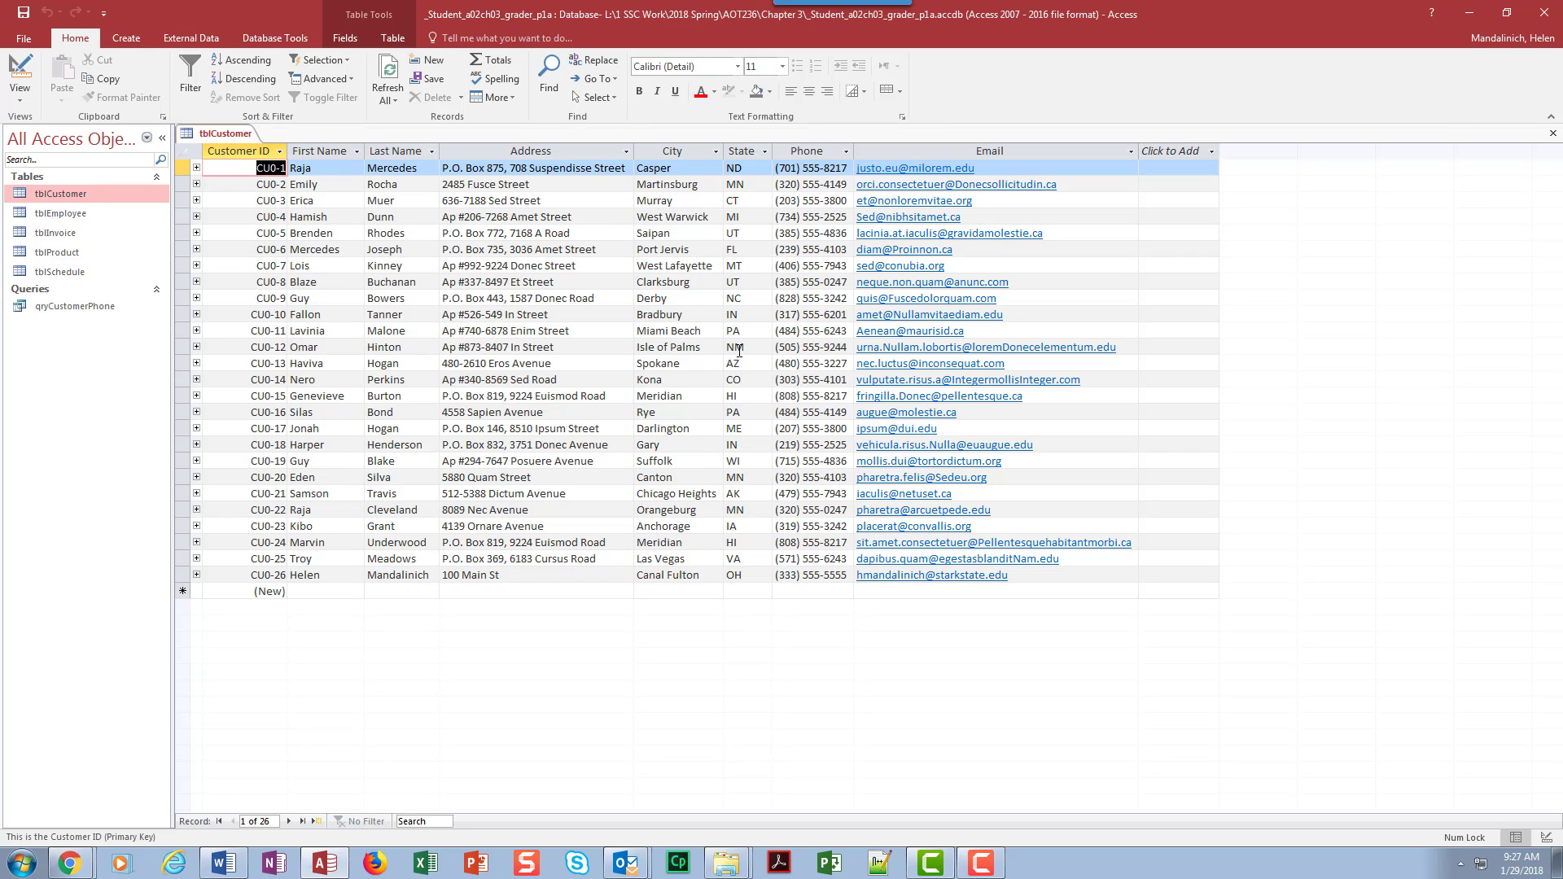
left_click(751, 185)
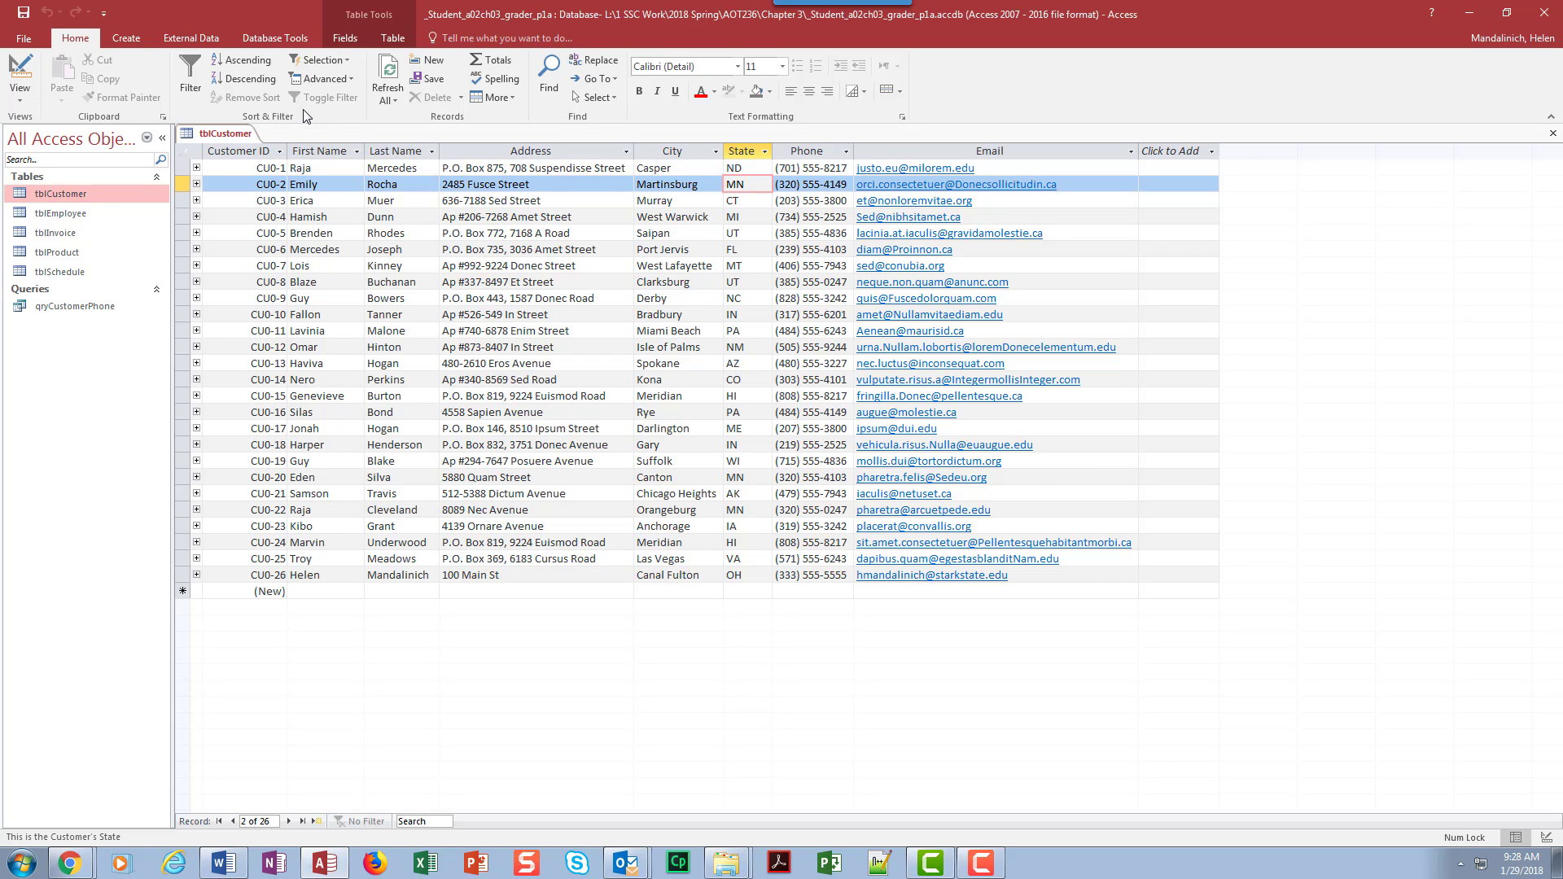
left_click(349, 60)
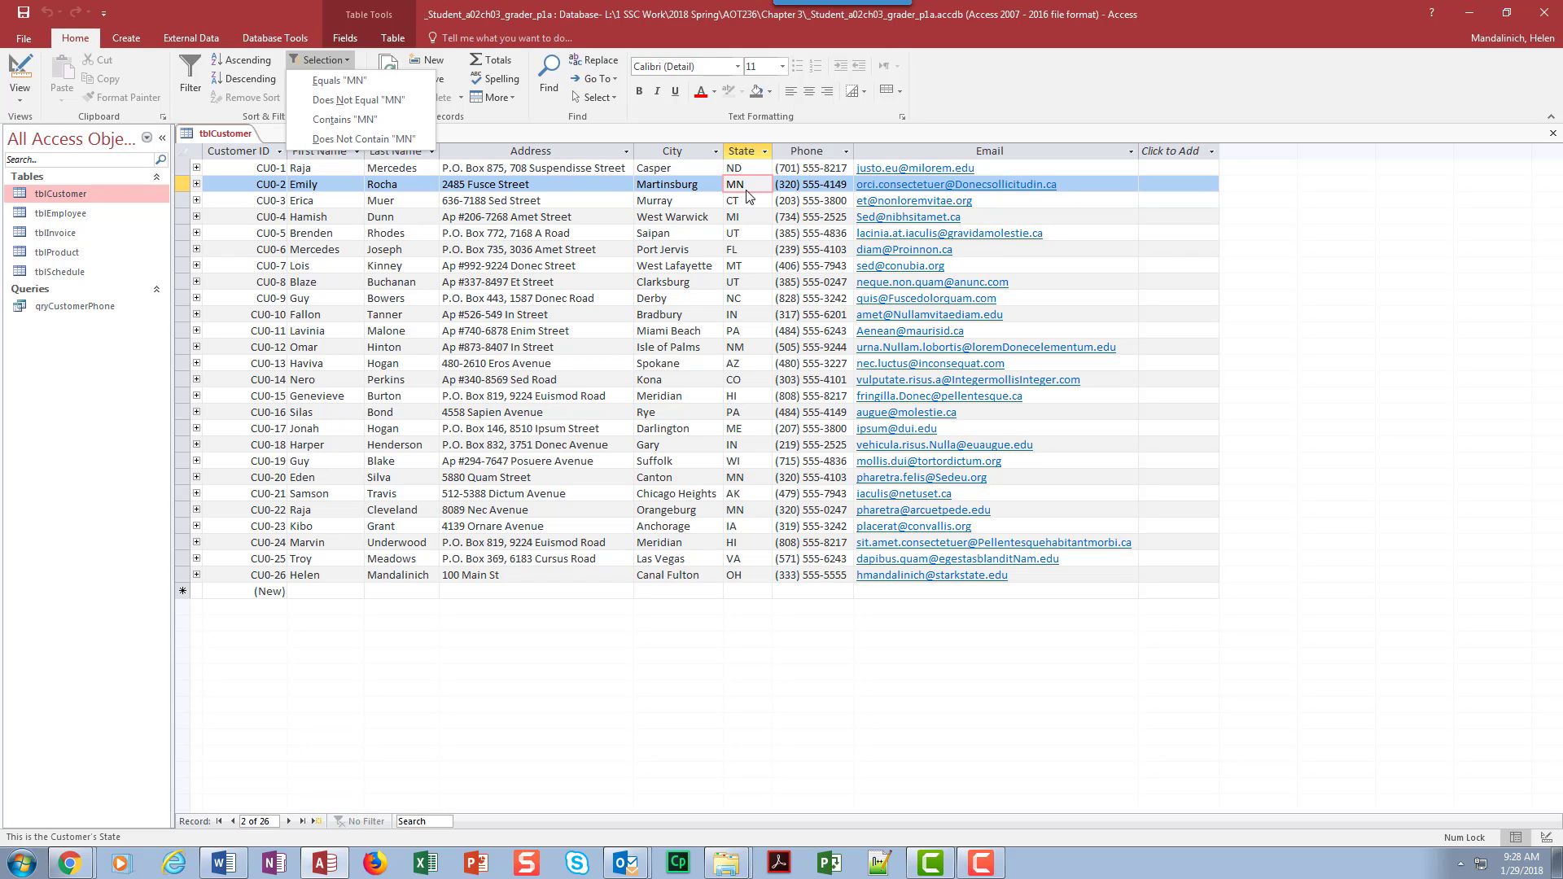
left_click(350, 82)
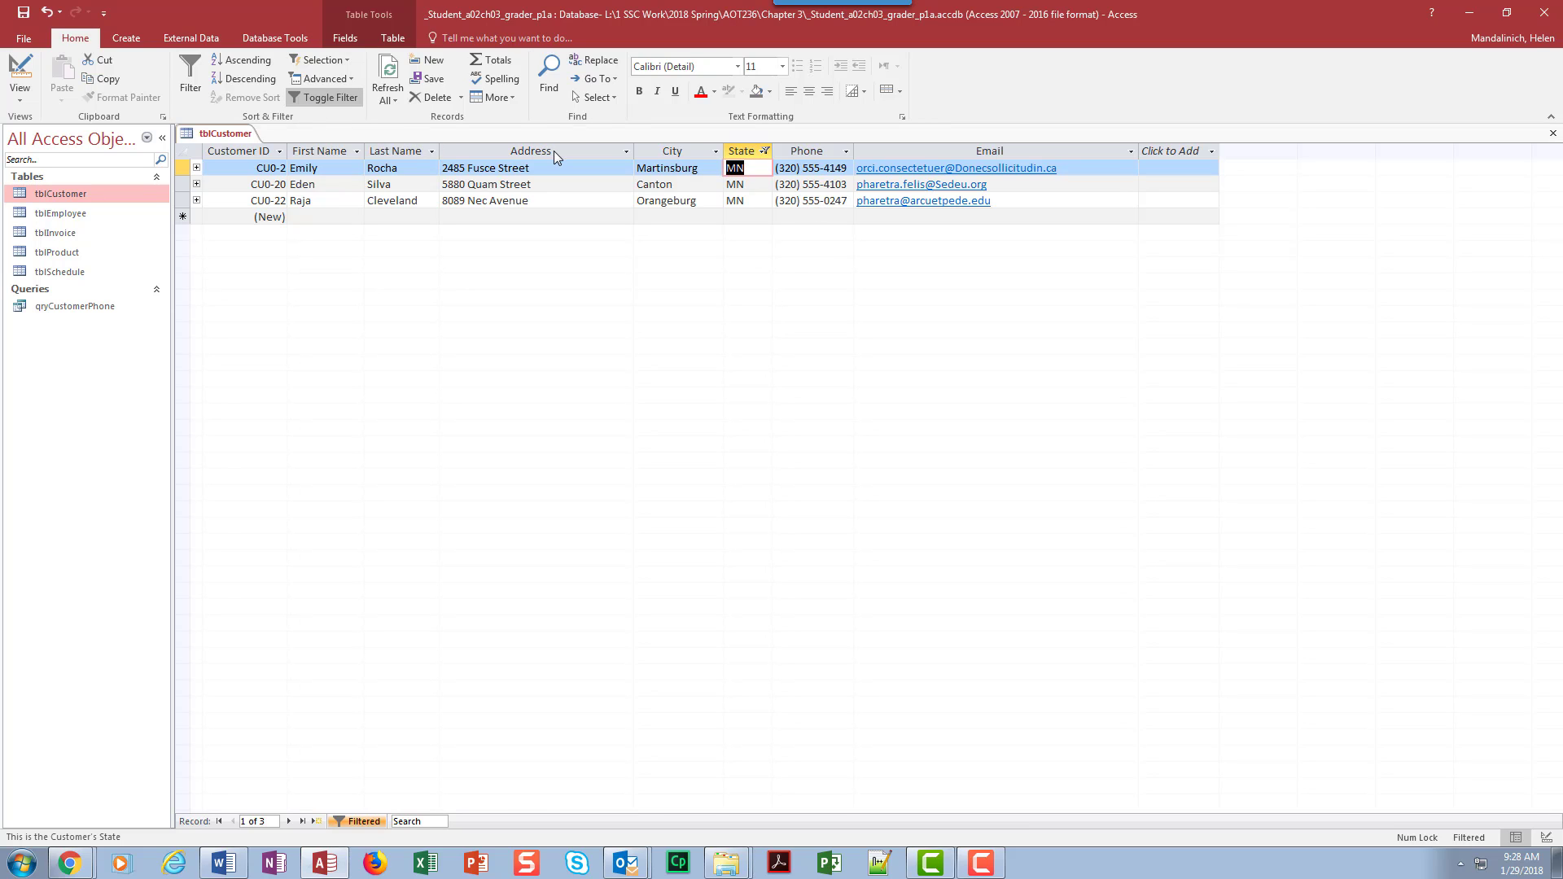
left_click(24, 13)
left_click(1554, 135)
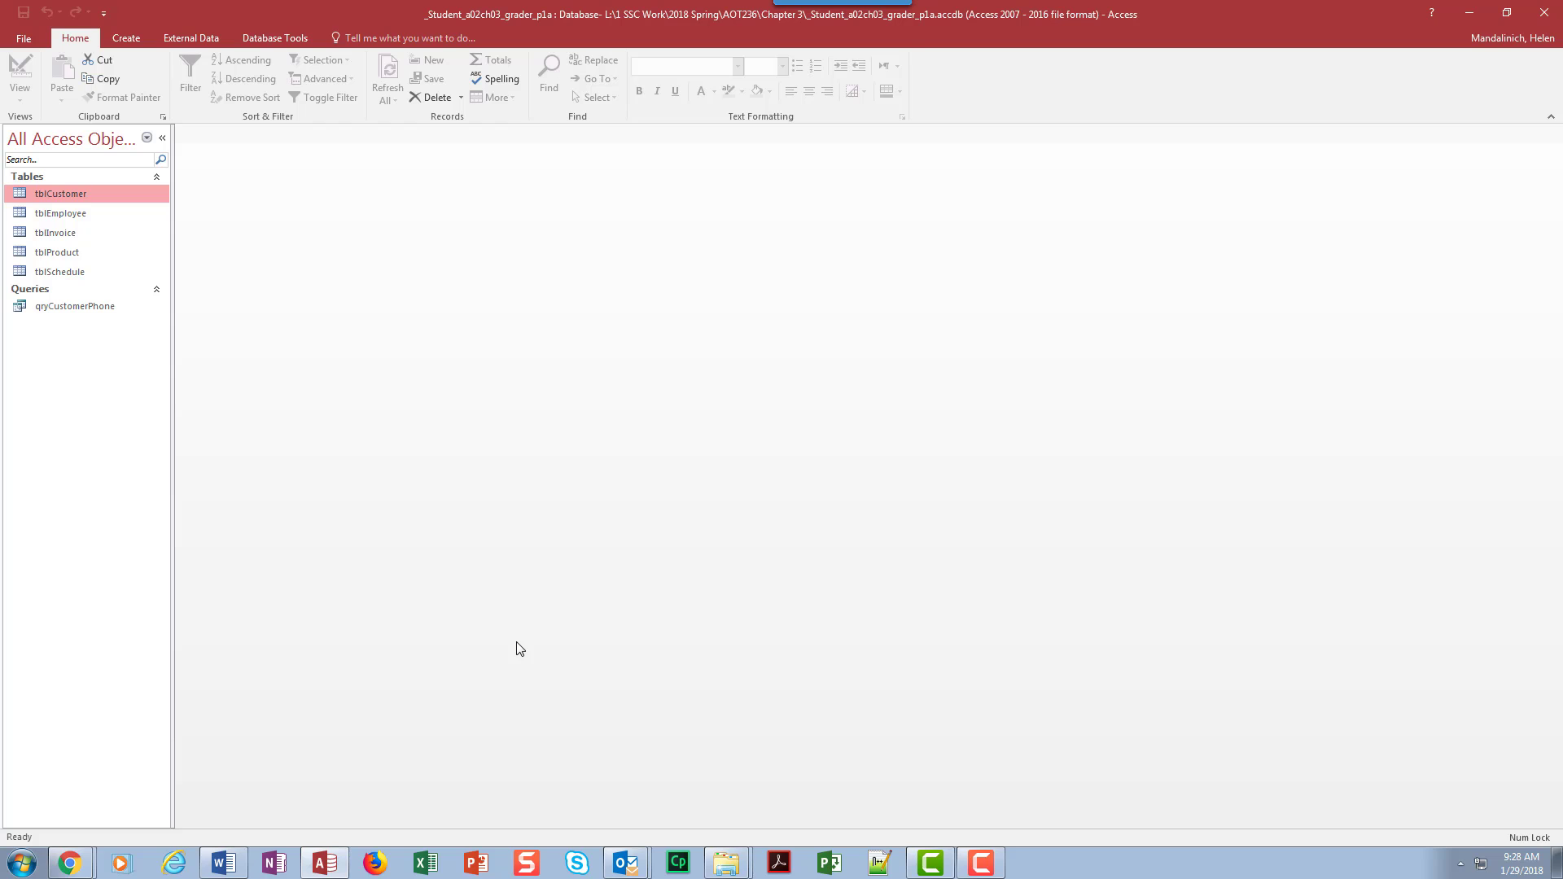
Step: Reopen tblCustomer, toggle its saved filter on to check it, and close the table
double_click(72, 194)
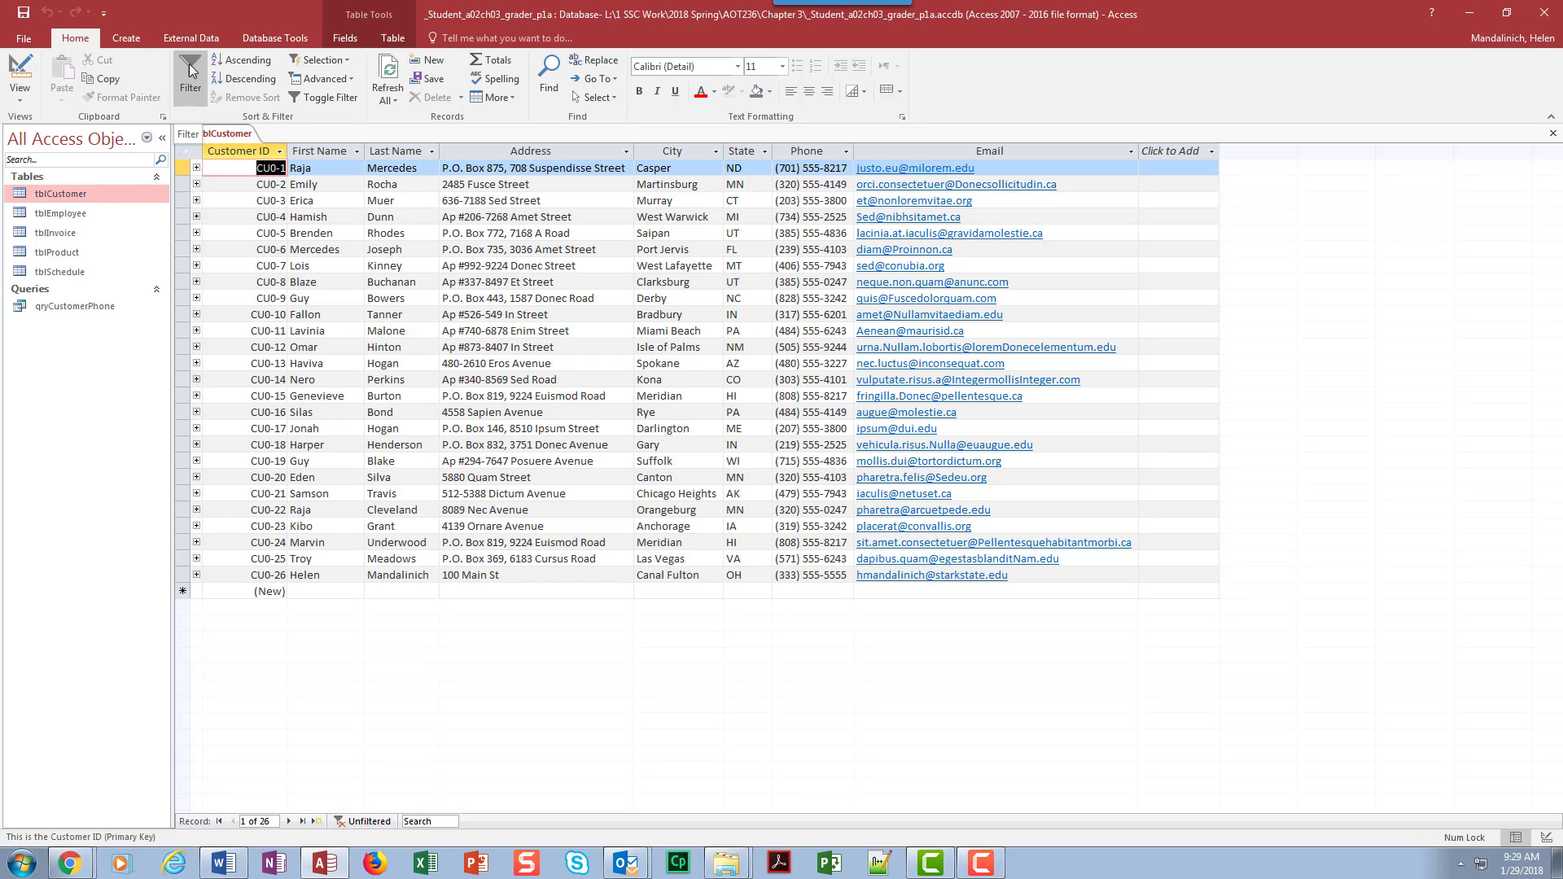
left_click(320, 99)
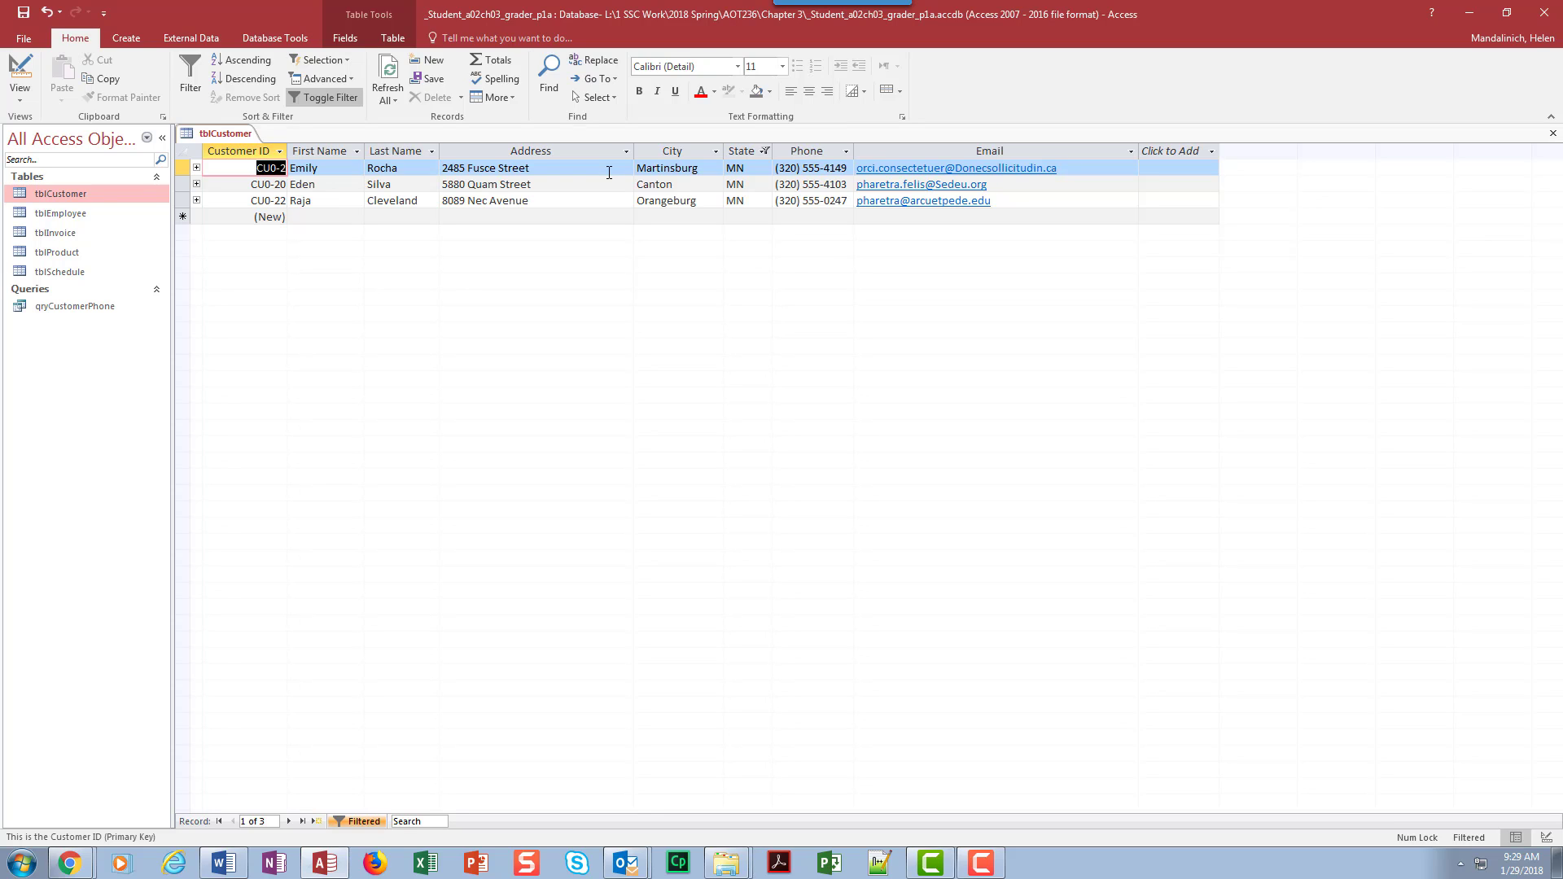
left_click(1554, 134)
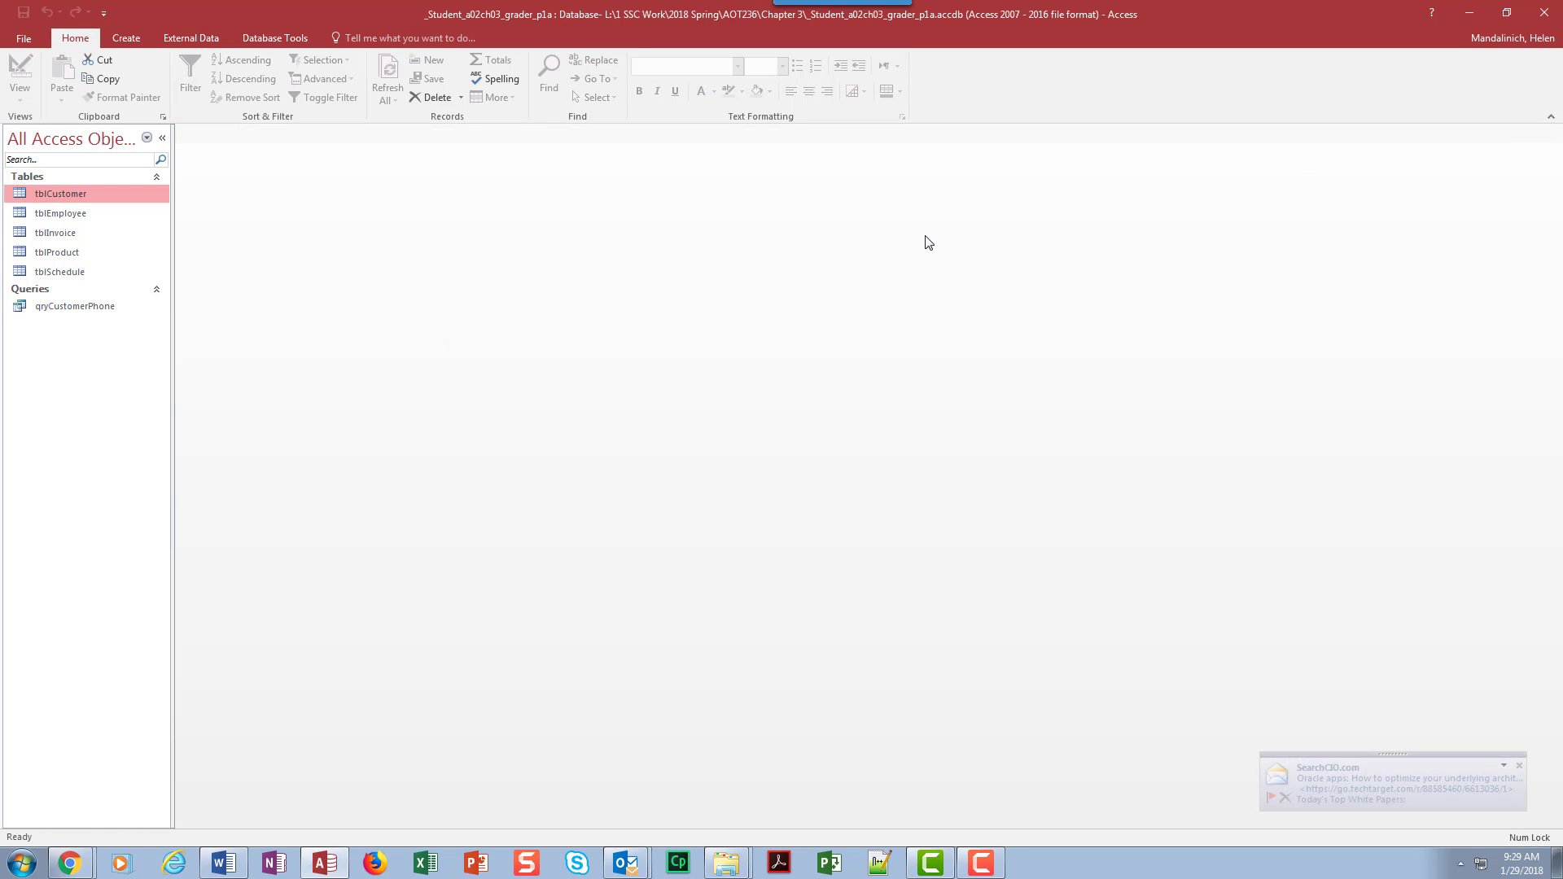